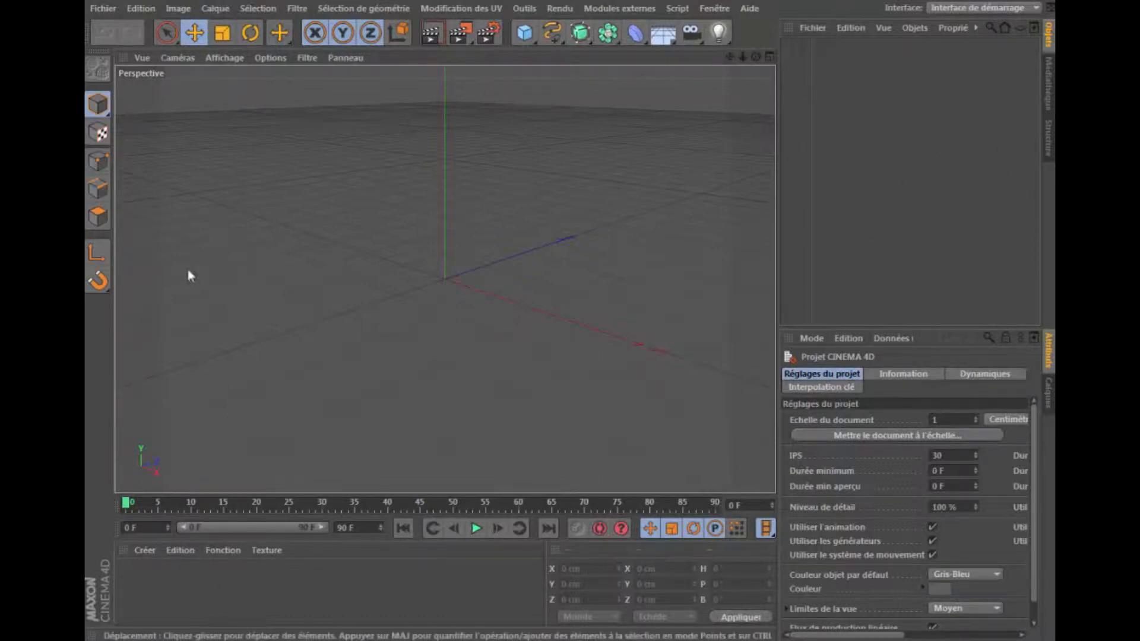
# Switch to the mineways folder and launch the Mineways application
pyautogui.moveTo(782, 39)
pyautogui.mouseDown()
pyautogui.moveTo(853, 127)
pyautogui.moveTo(1039, 225)
pyautogui.moveTo(1035, 371)
pyautogui.moveTo(1037, 322)
pyautogui.moveTo(822, 137)
pyautogui.moveTo(784, 40)
pyautogui.mouseUp()
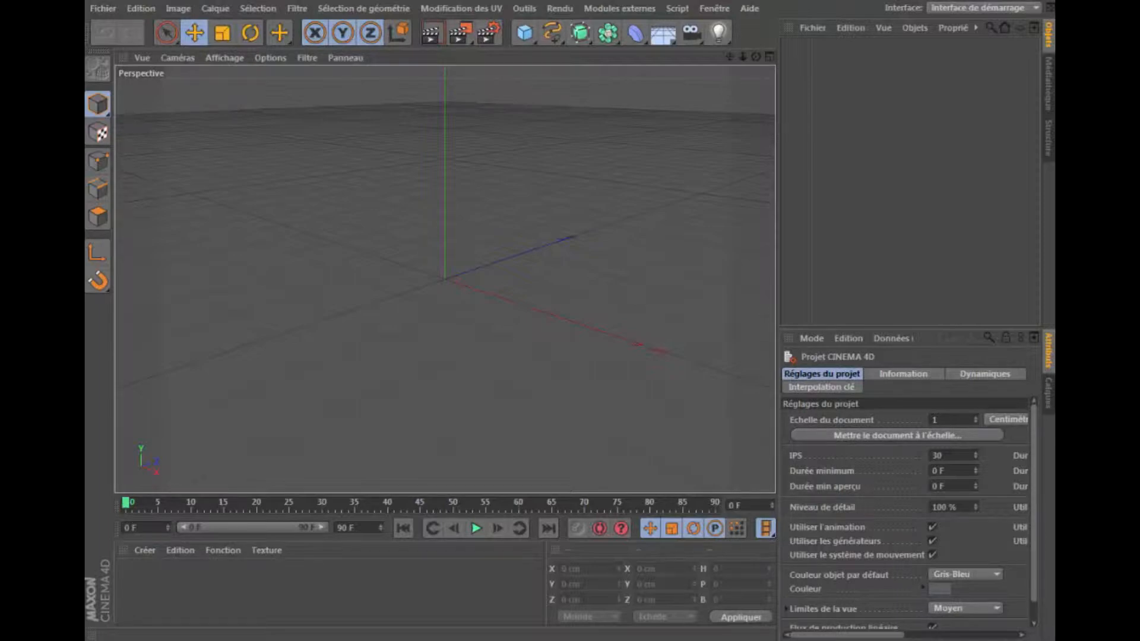
pyautogui.moveTo(254, 640)
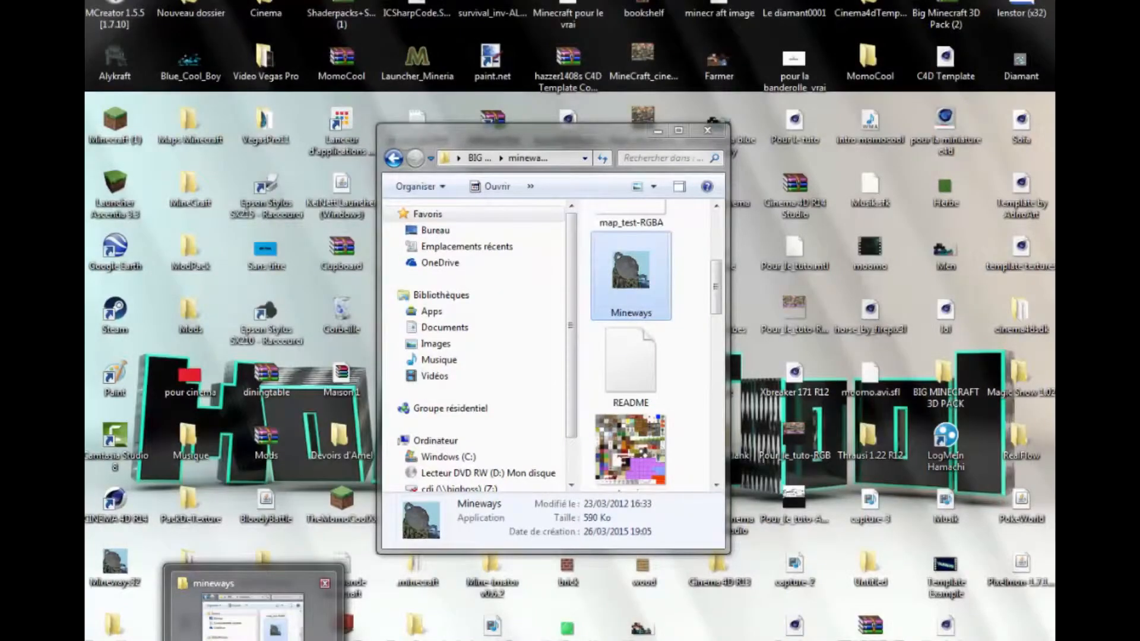
pyautogui.click(255, 618)
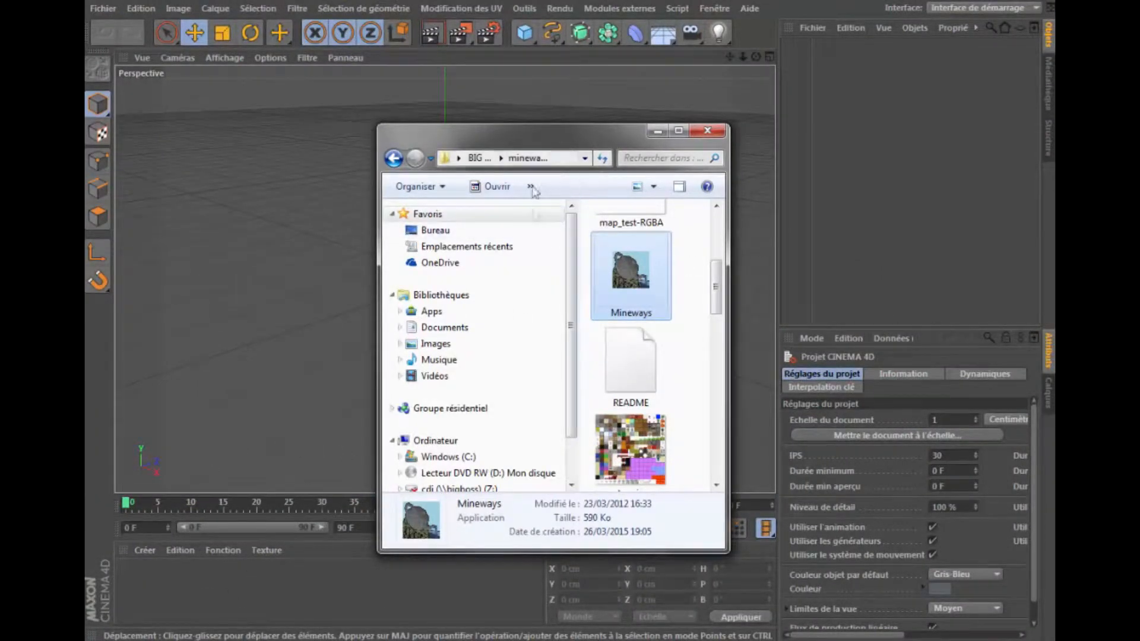
pyautogui.doubleClick(655, 307)
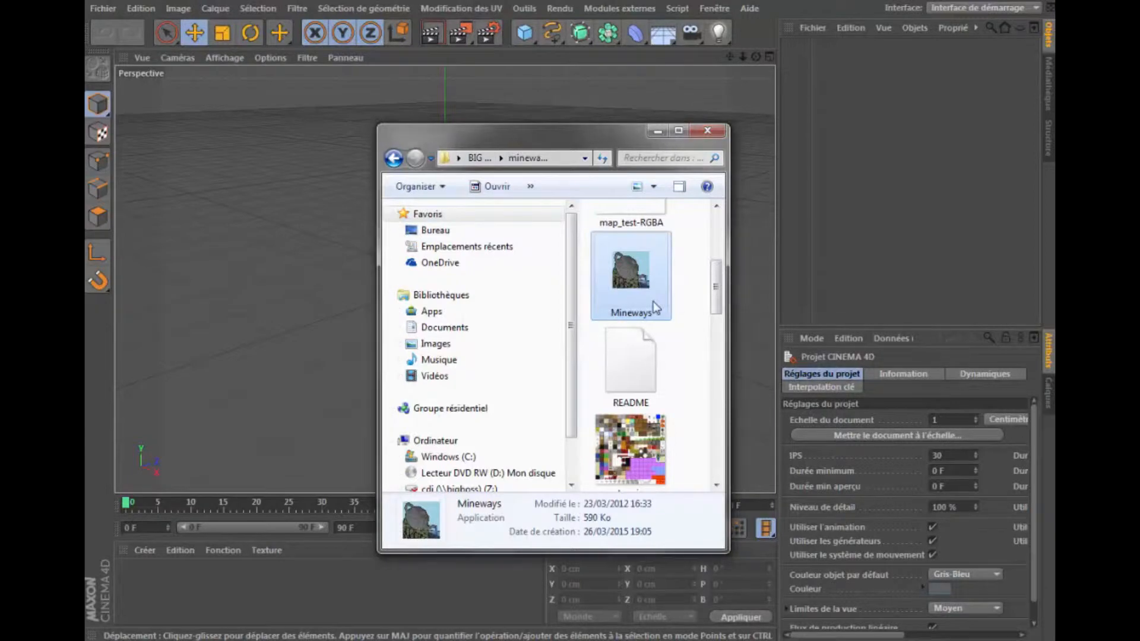
pyautogui.click(612, 370)
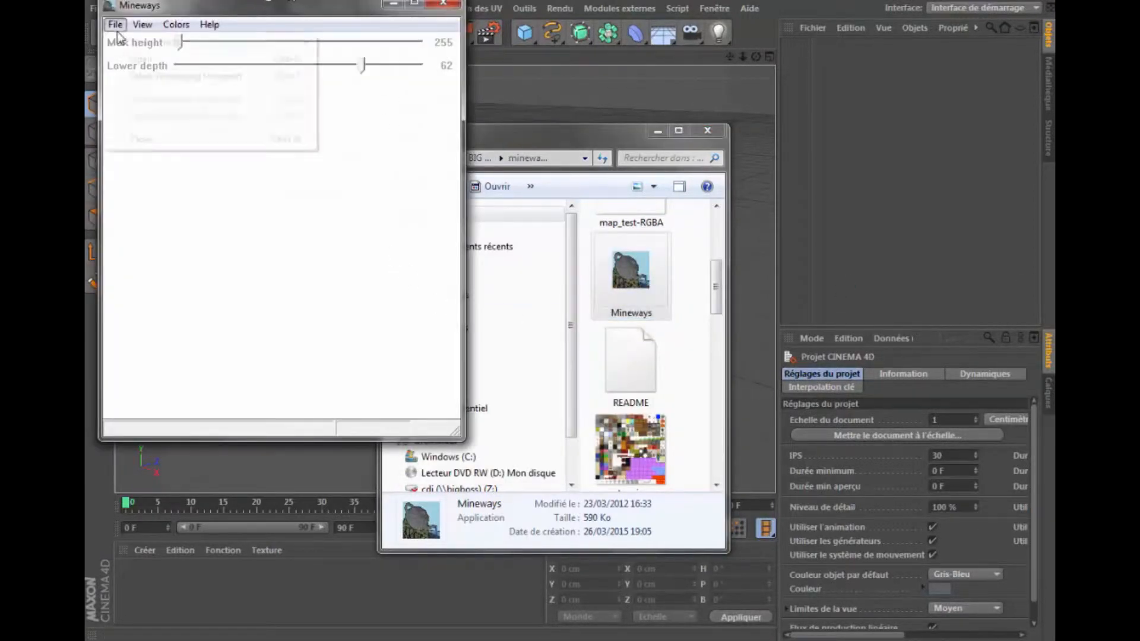
# Open the Minecraft world Cinema4d r13 in Mineways
pyautogui.click(116, 24)
pyautogui.moveTo(273, 43)
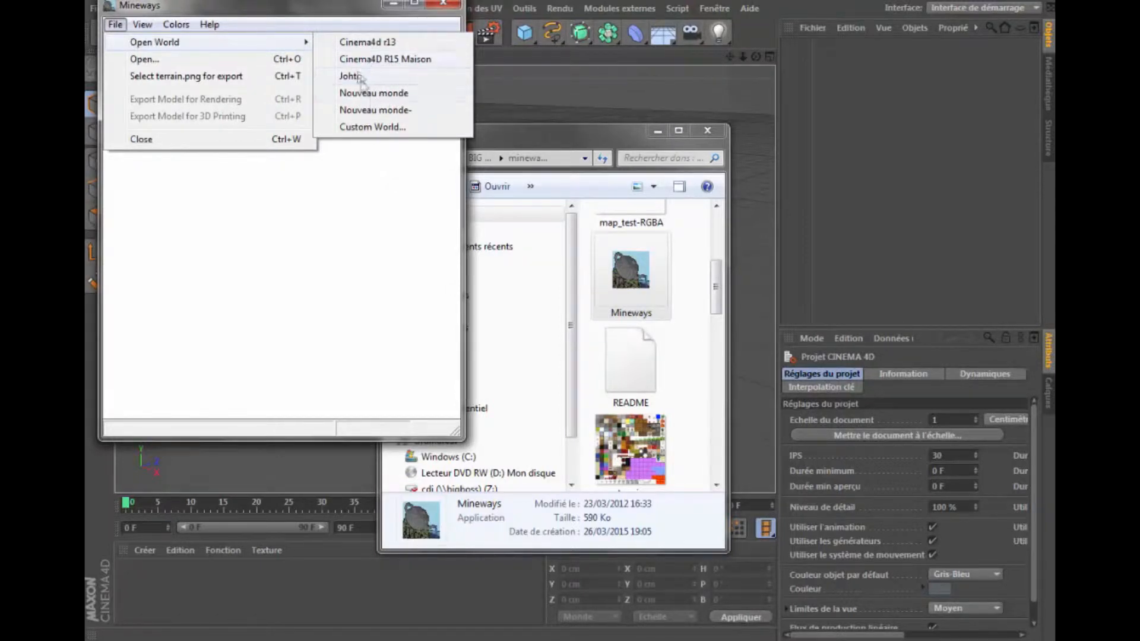
pyautogui.click(350, 44)
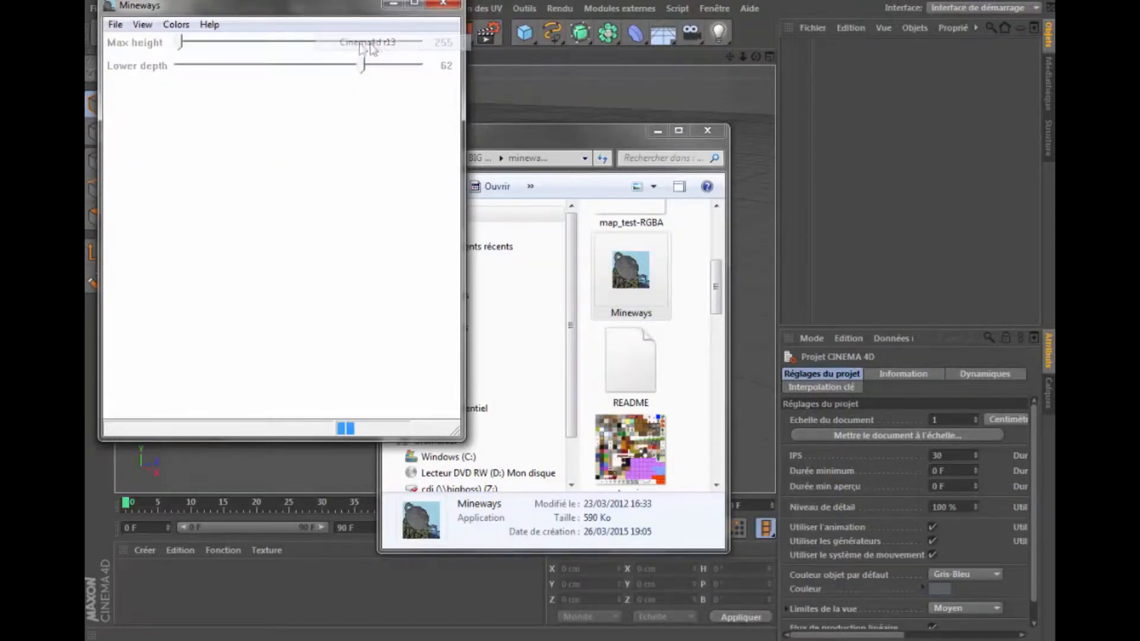
# Select a rectangular area at the terrain's upper-right corner, about Z 7 to 101, and set its lower depth to 38 to include all visible blocks
pyautogui.scroll(-3, 401, 231)
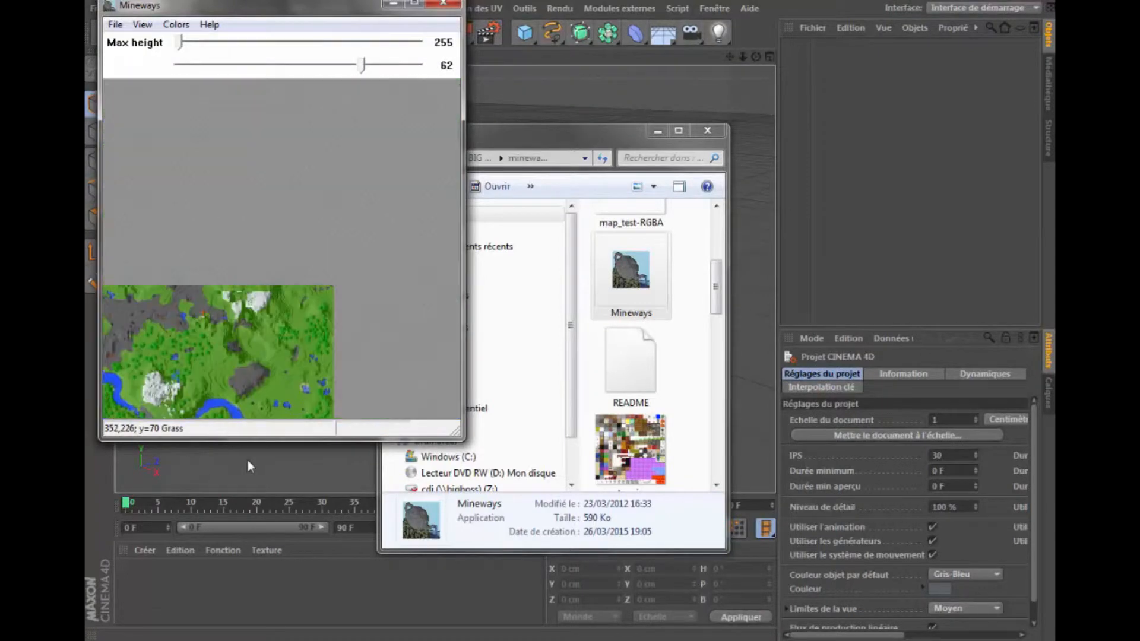
pyautogui.scroll(2, 324, 207)
pyautogui.moveTo(378, 172); pyautogui.dragTo(294, 248, button='right')
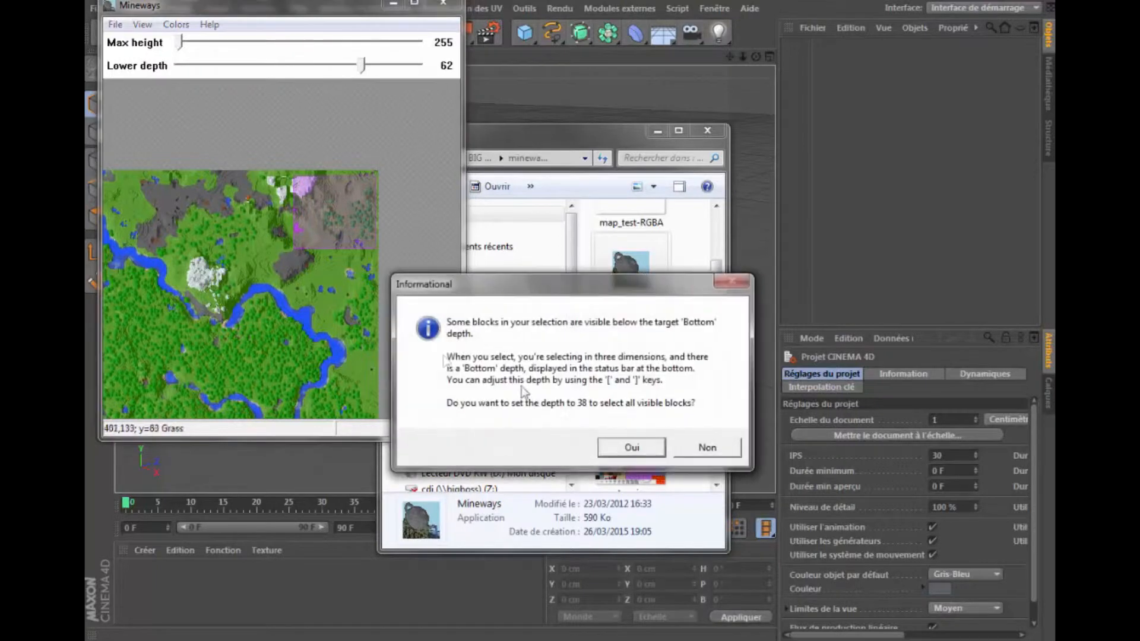
pyautogui.click(630, 449)
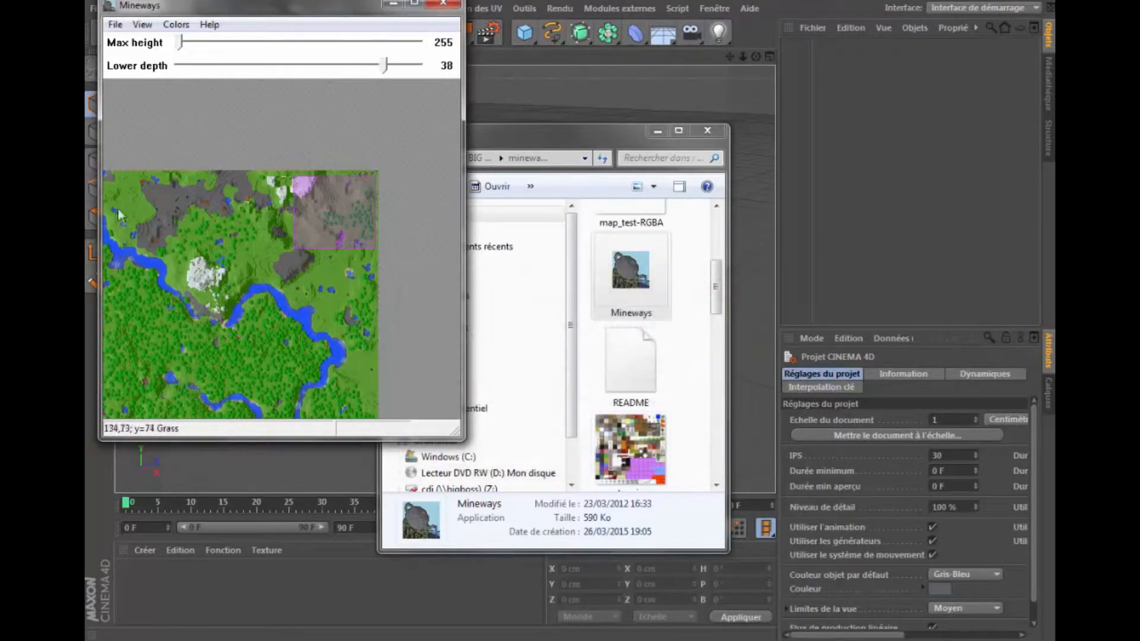
# Export the selected area for rendering as a Wavefront OBJ named tuto with the preset options, and close Mineways and its folder
pyautogui.click(114, 25)
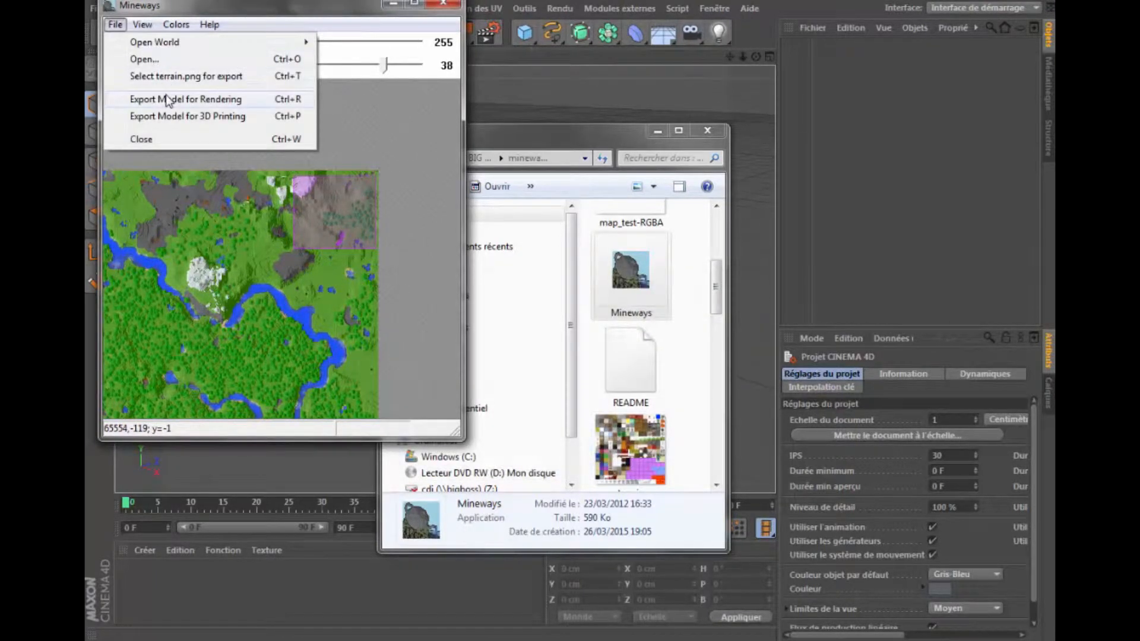
pyautogui.click(169, 100)
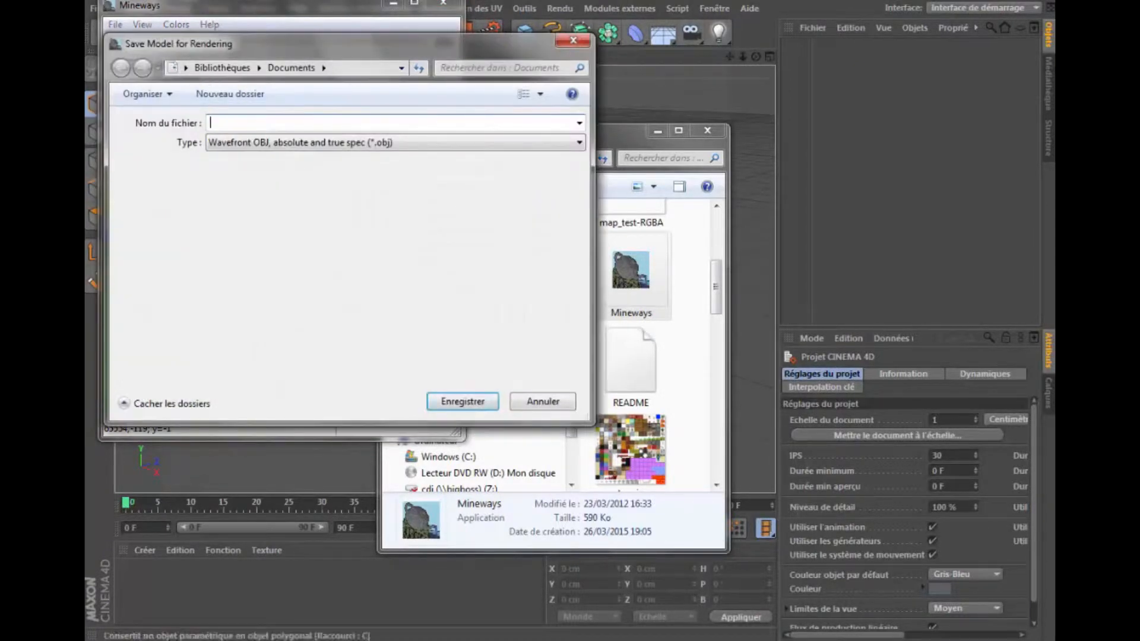
pyautogui.click(245, 123)
pyautogui.write('tuto')
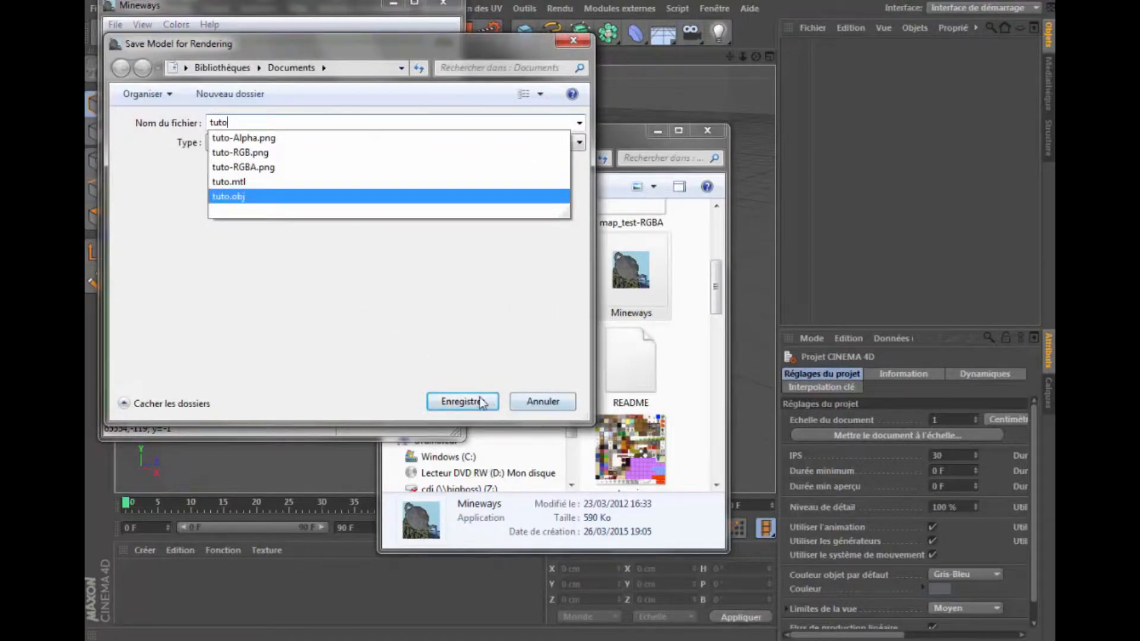
pyautogui.click(481, 402)
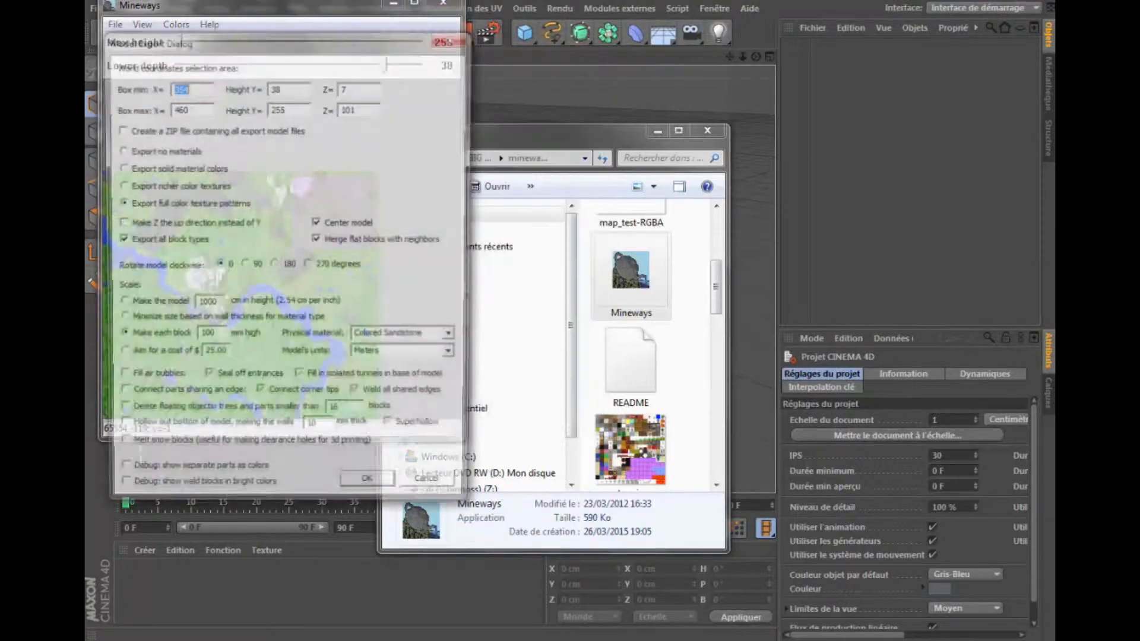
pyautogui.click(372, 492)
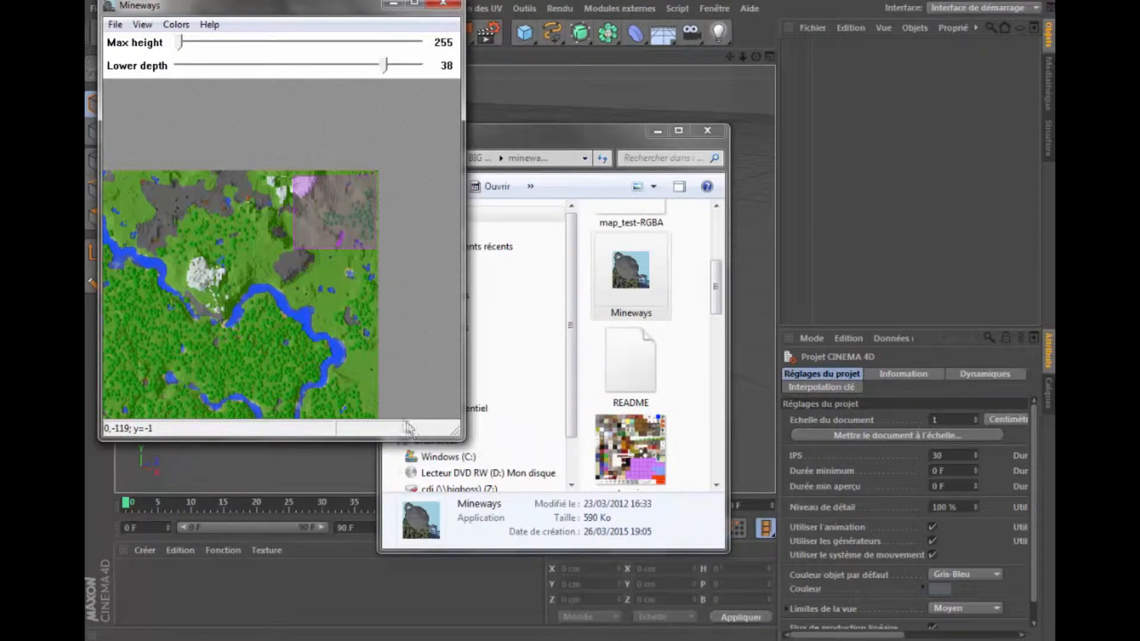
pyautogui.click(444, 6)
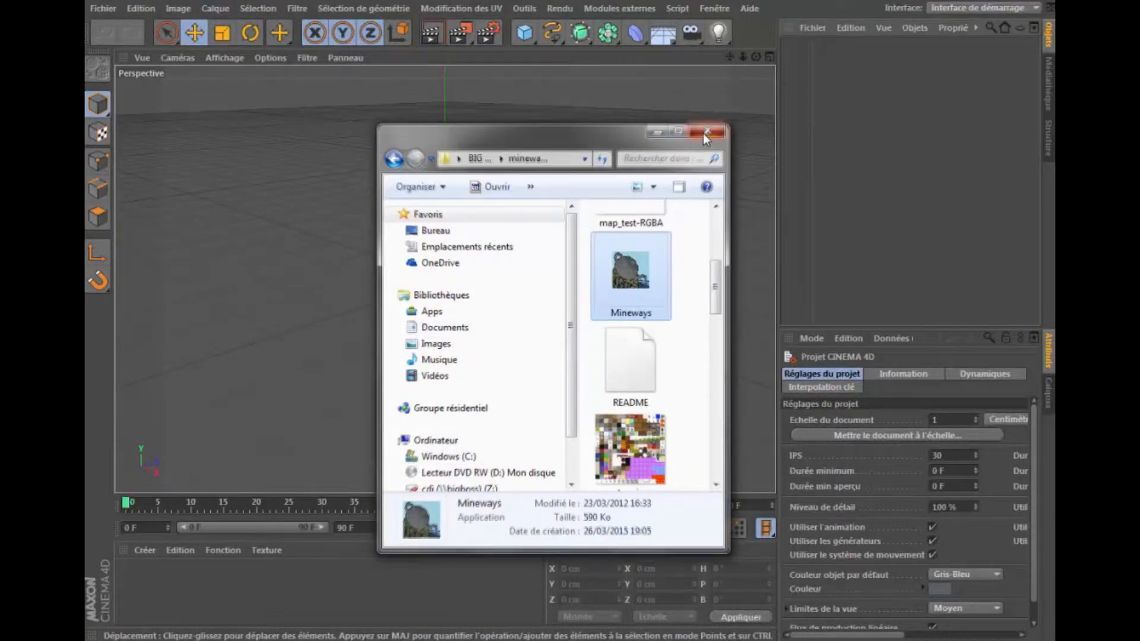
pyautogui.click(712, 133)
# Open tuto.obj from the Documents library in Cinema 4D, with the Wavefront import scale in centimetres
pyautogui.click(103, 8)
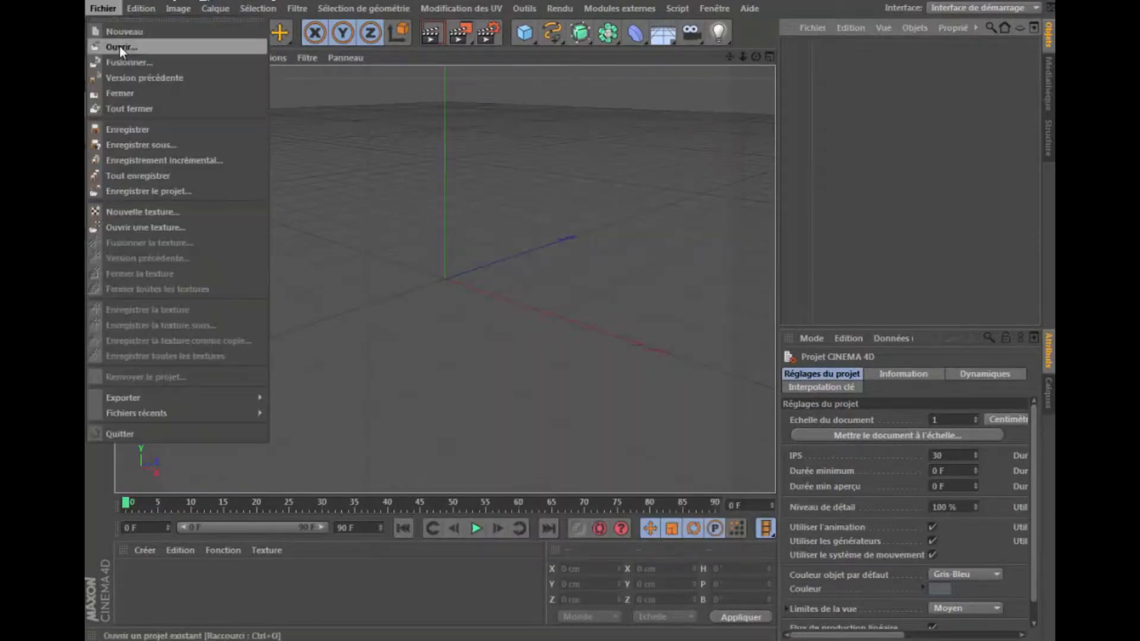
pyautogui.click(119, 45)
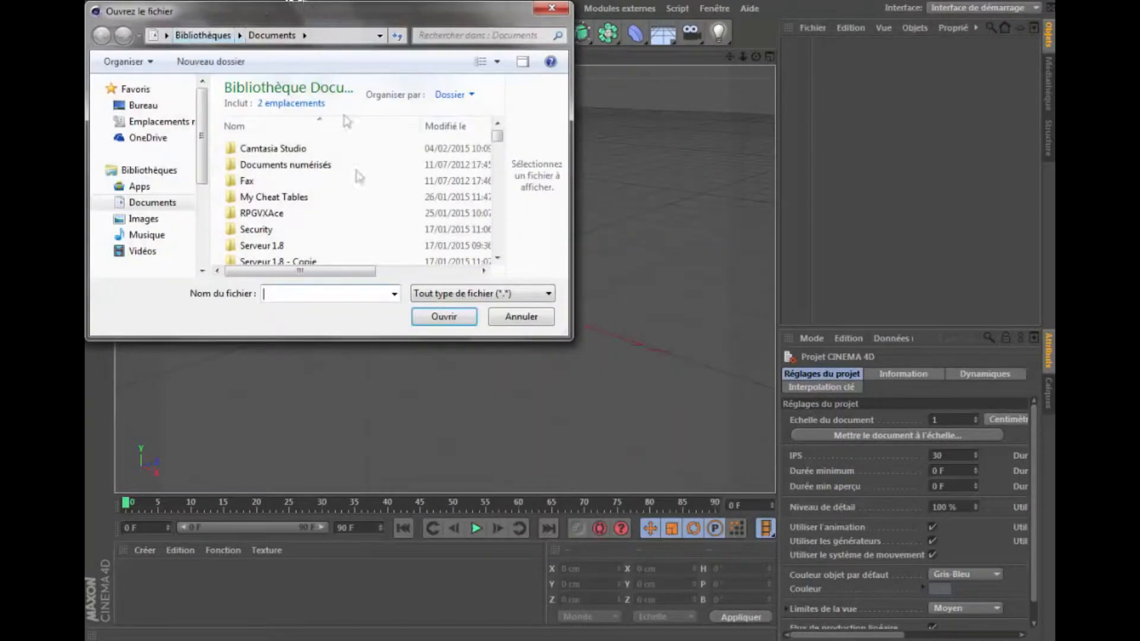
pyautogui.click(172, 205)
pyautogui.click(319, 295)
pyautogui.write('tuto')
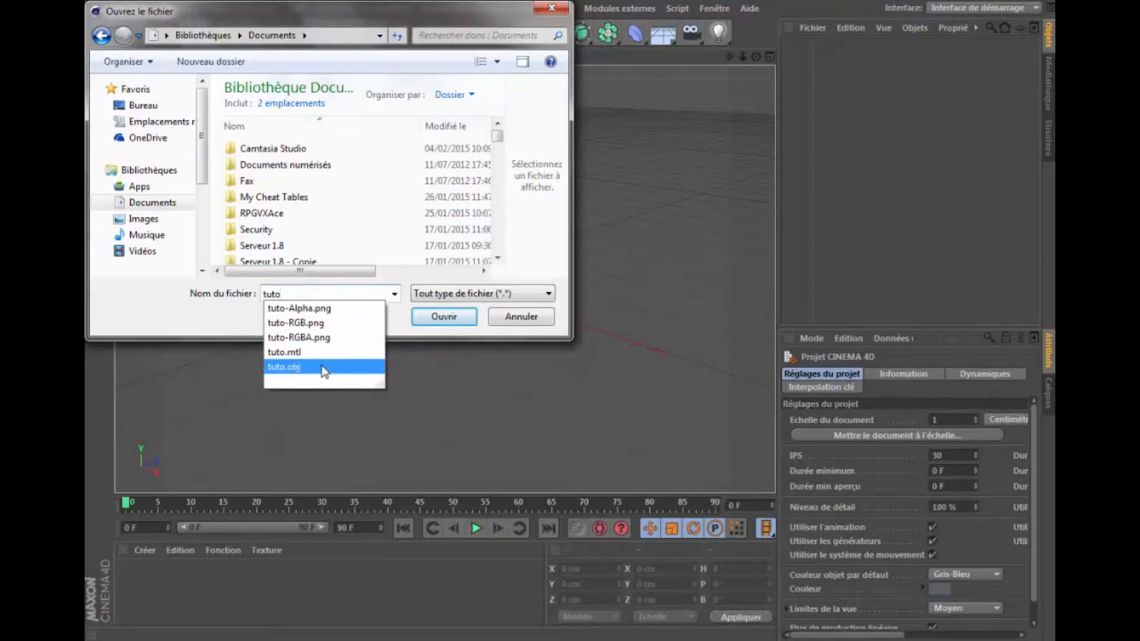
pyautogui.click(355, 364)
pyautogui.click(327, 297)
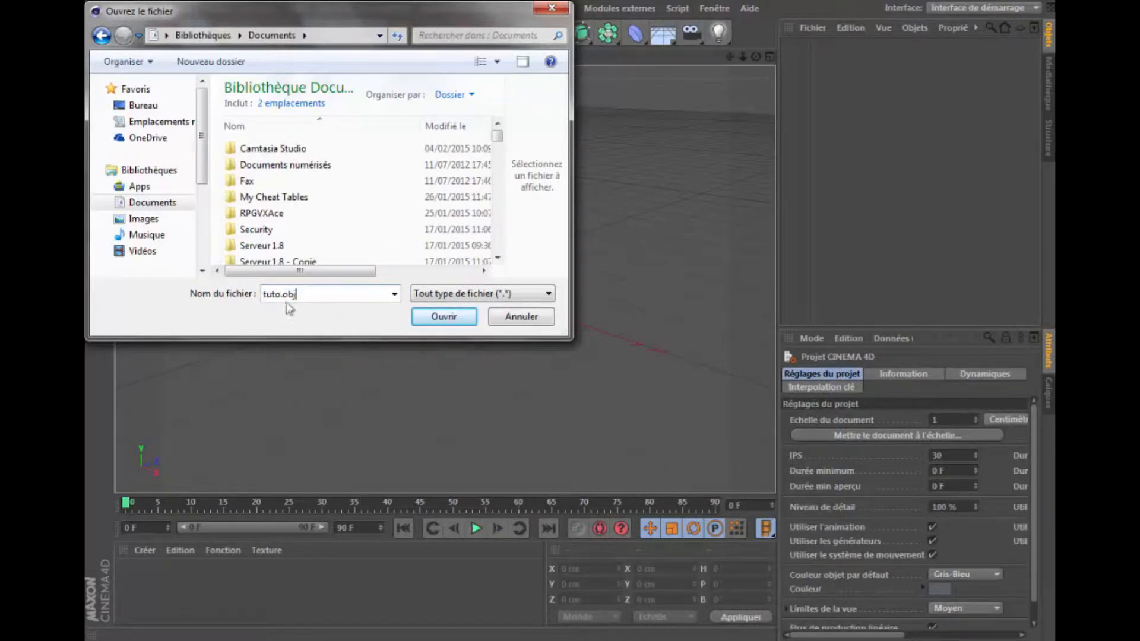
pyautogui.click(436, 317)
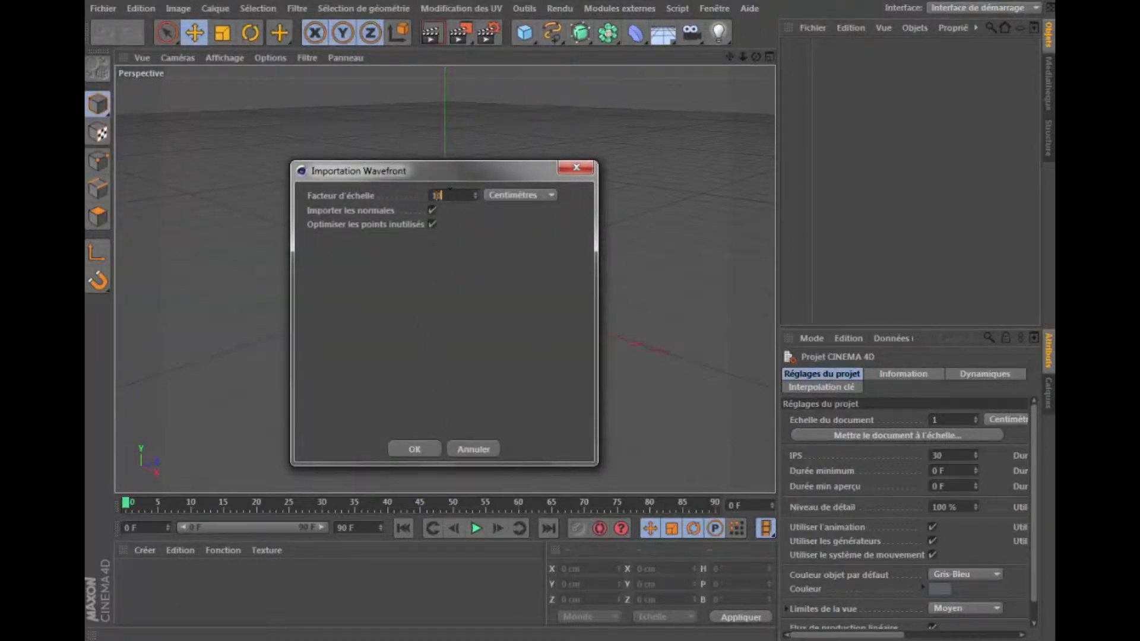
pyautogui.click(427, 449)
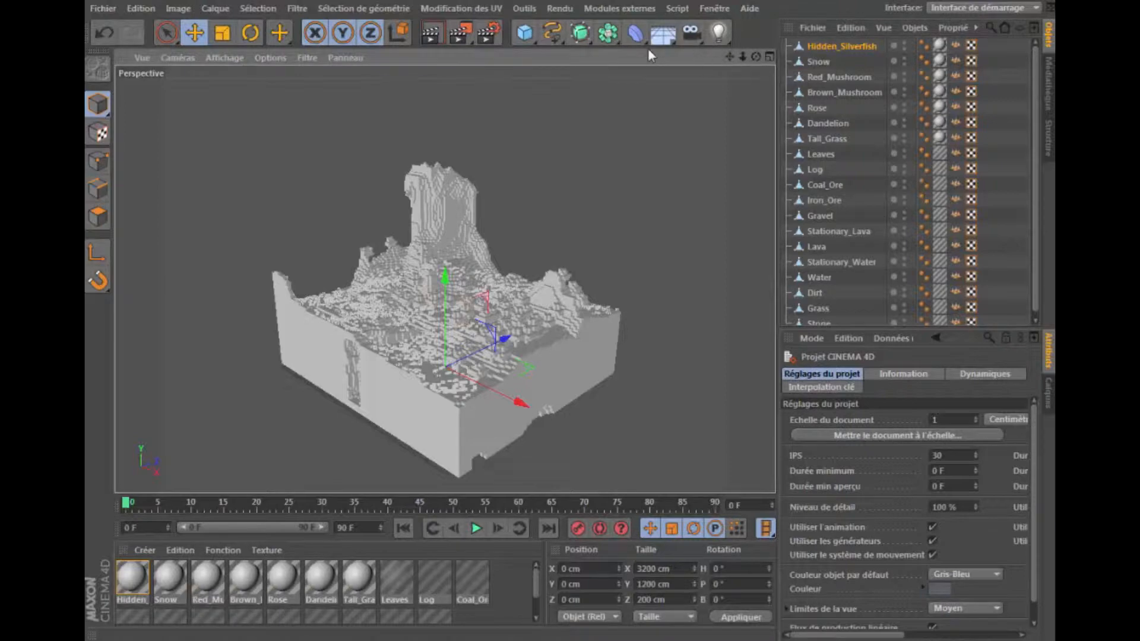
# Load the block texture image from the mineways folder into the Couleur channel of all imported materials, without copying it to the project location
pyautogui.moveTo(756, 57)
pyautogui.mouseDown()
pyautogui.moveTo(689, 89)
pyautogui.moveTo(746, 60)
pyautogui.mouseUp()
pyautogui.doubleClick(389, 579)
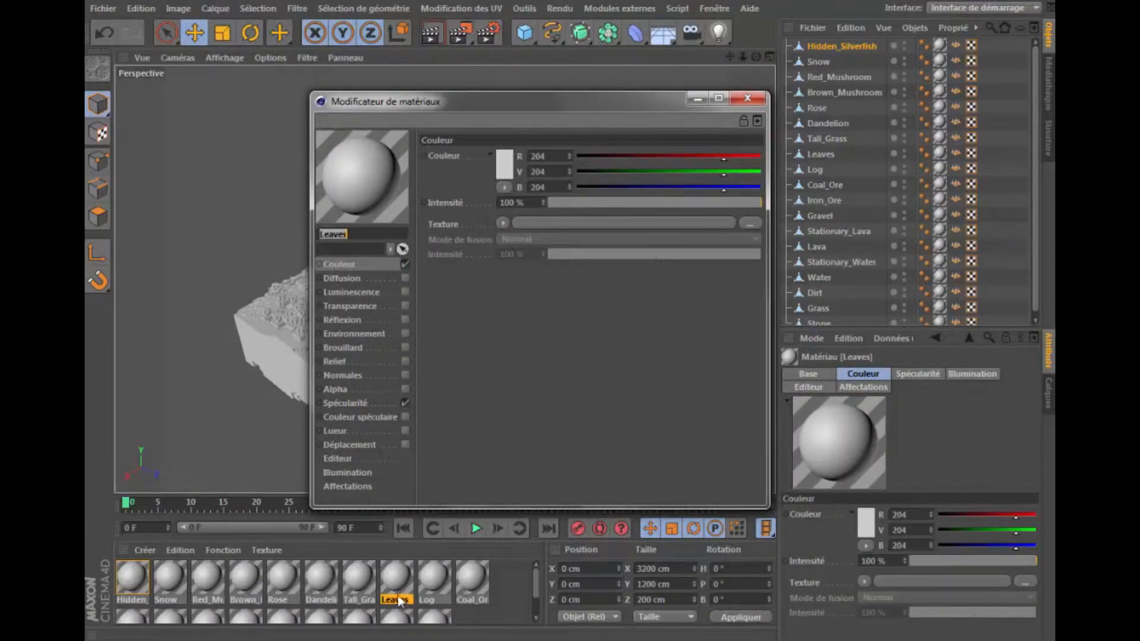
pyautogui.click(208, 576)
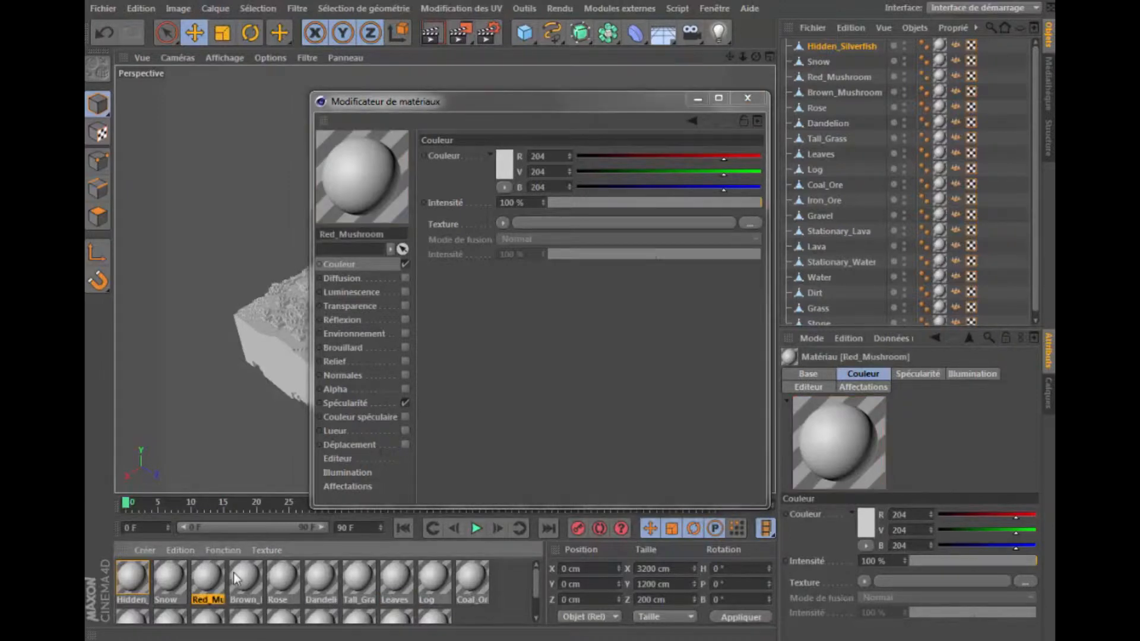
pyautogui.hotkey('ctrl', 'a')
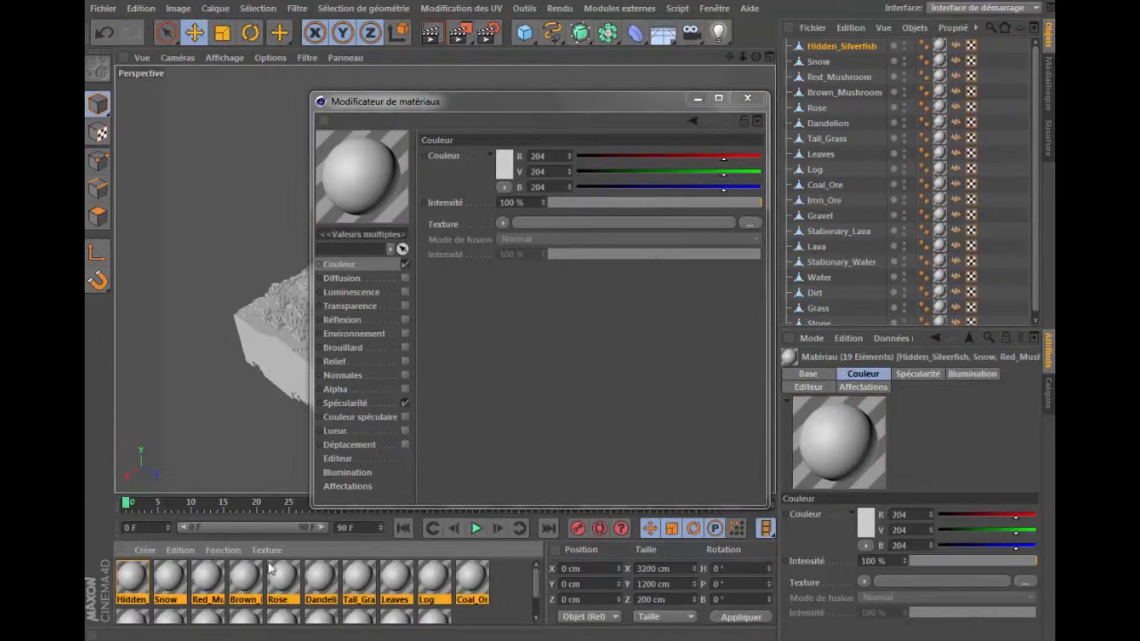
pyautogui.click(506, 224)
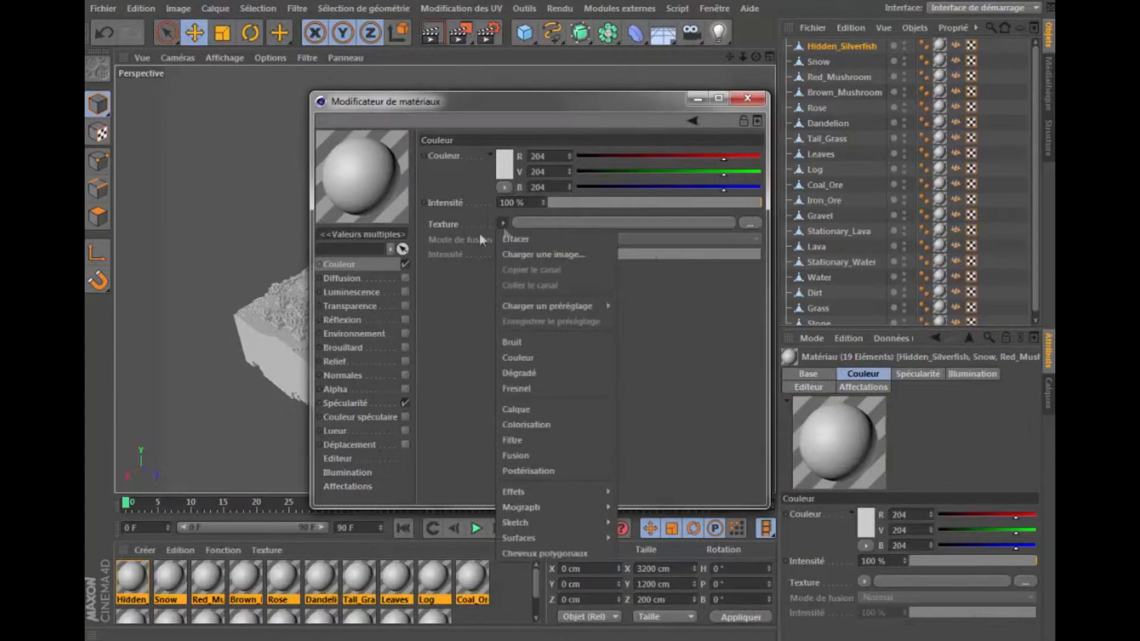
pyautogui.click(514, 256)
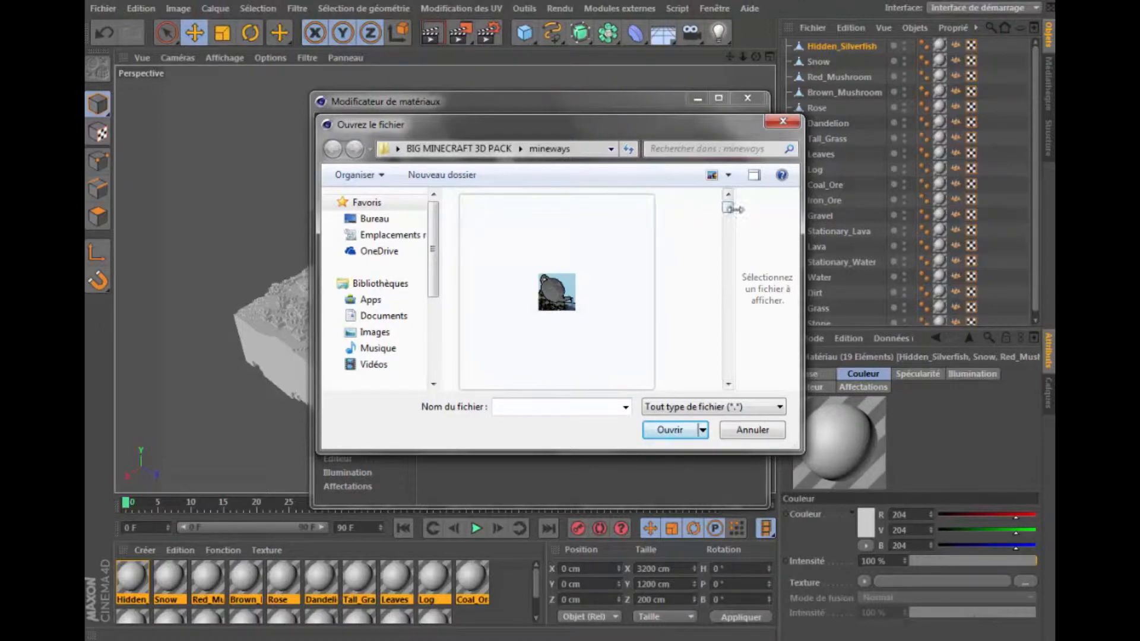
pyautogui.moveTo(729, 212); pyautogui.dragTo(719, 234)
pyautogui.doubleClick(529, 244)
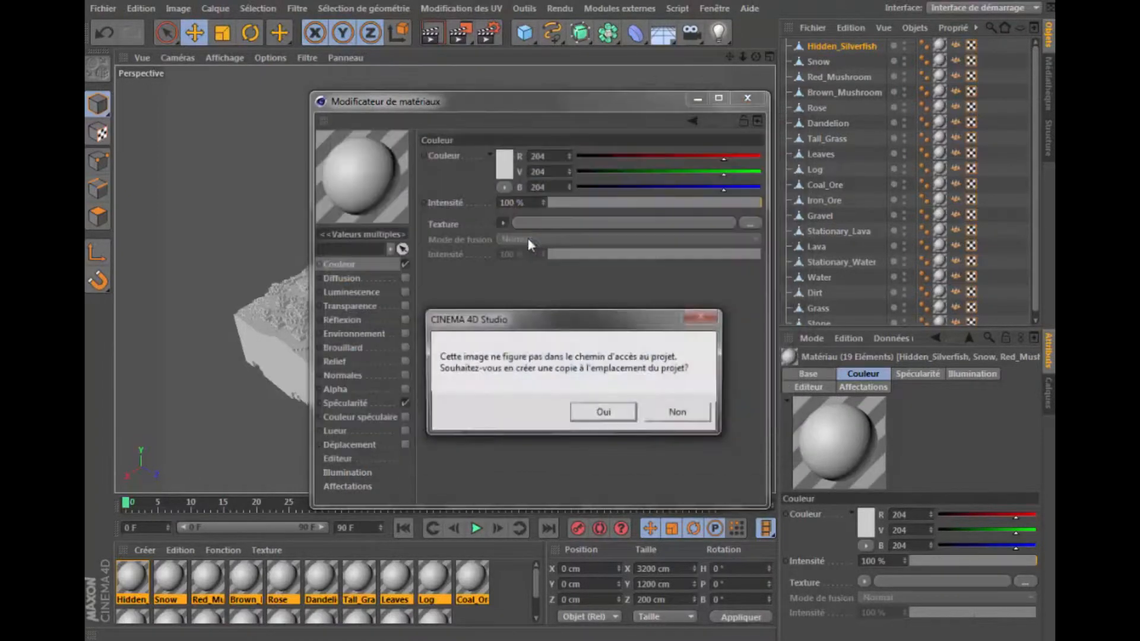
pyautogui.click(689, 422)
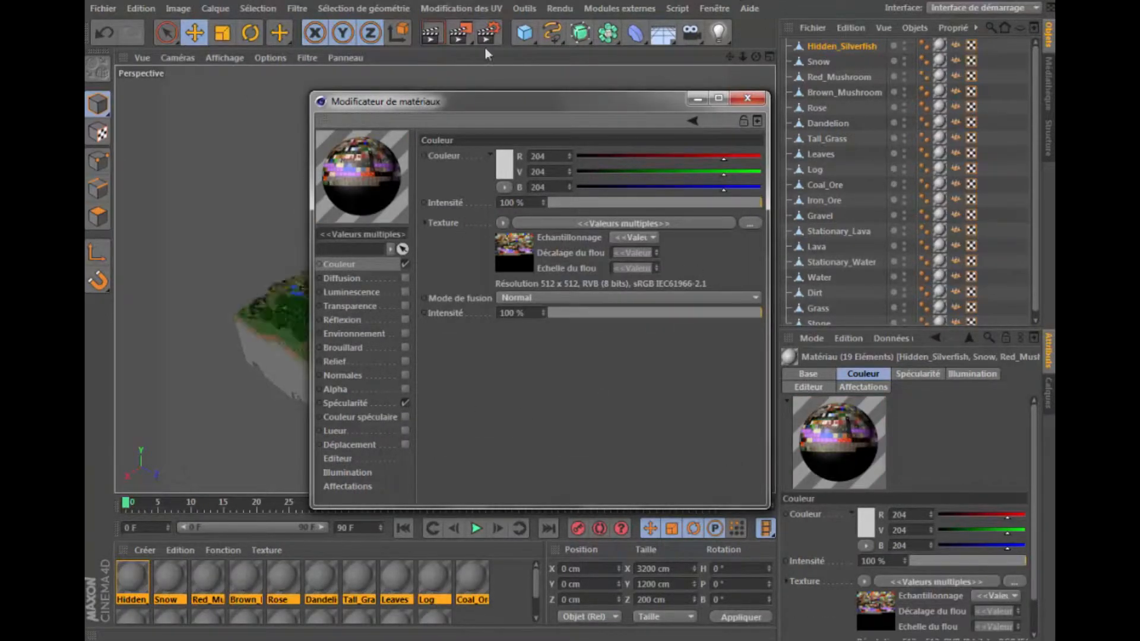
# Change the colour texture's sampling (Echantillonnage) for all materials and set its mix intensity to 95 %
pyautogui.click(633, 238)
pyautogui.click(639, 287)
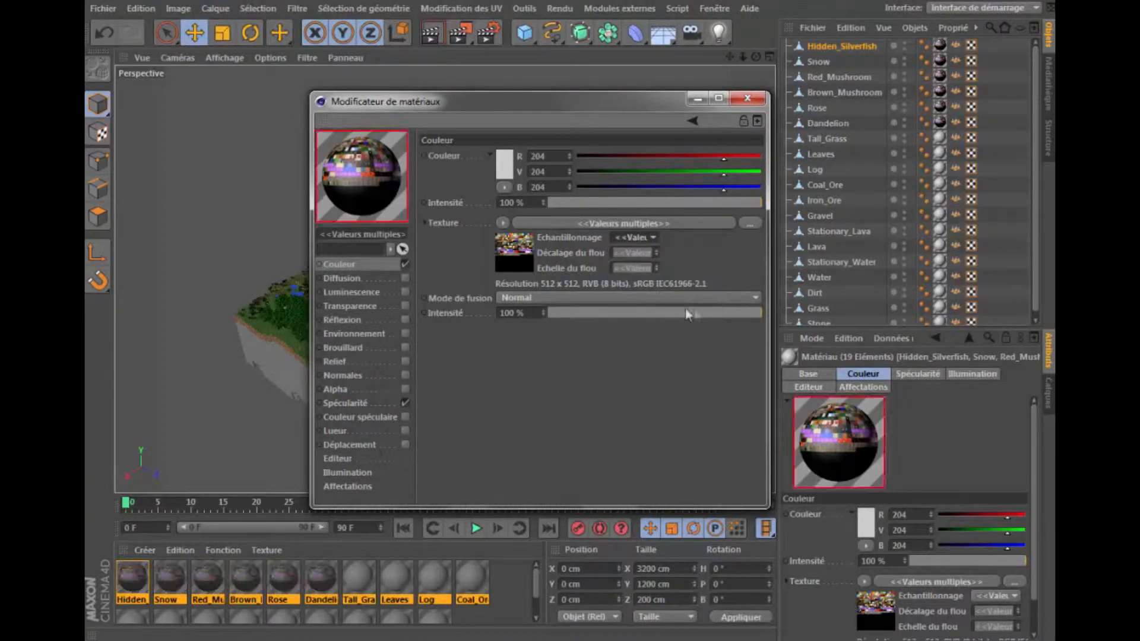
pyautogui.click(740, 313)
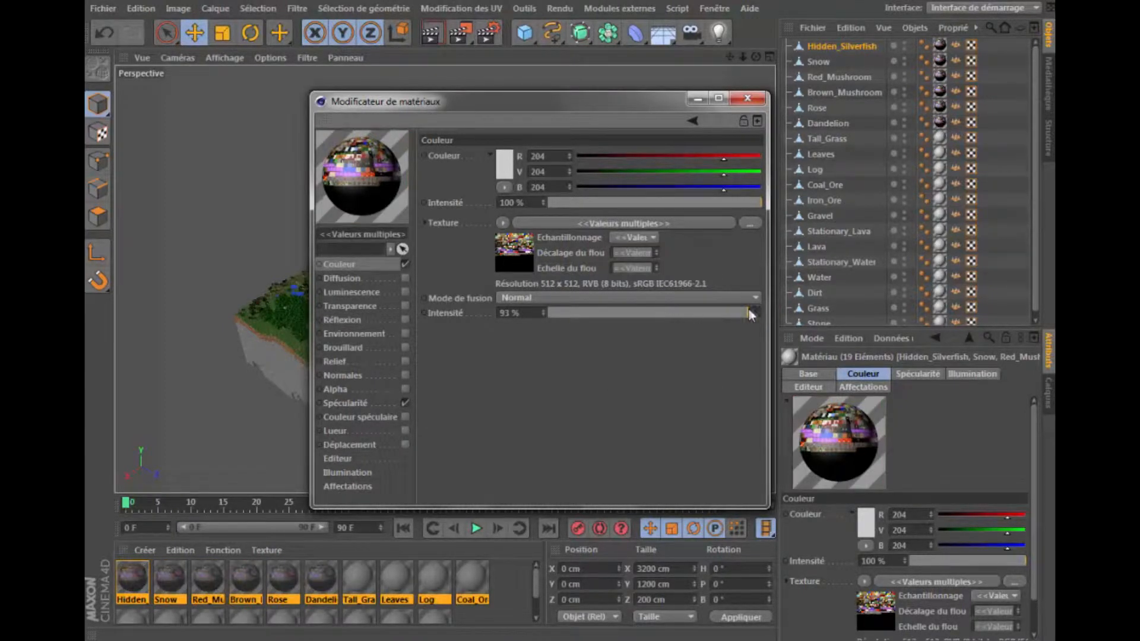
pyautogui.moveTo(752, 309); pyautogui.dragTo(754, 310)
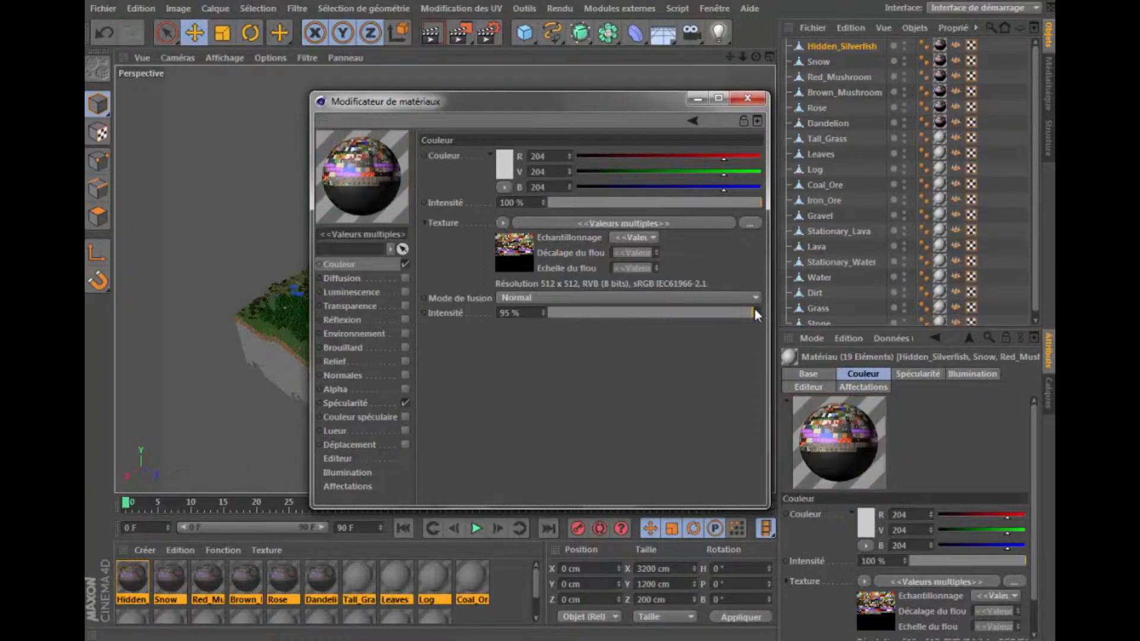
# Disable Spécularité, enable Alpha for all materials, and load the black-and-white alpha image from the mineways folder without copying it to the project
pyautogui.click(405, 403)
pyautogui.click(405, 389)
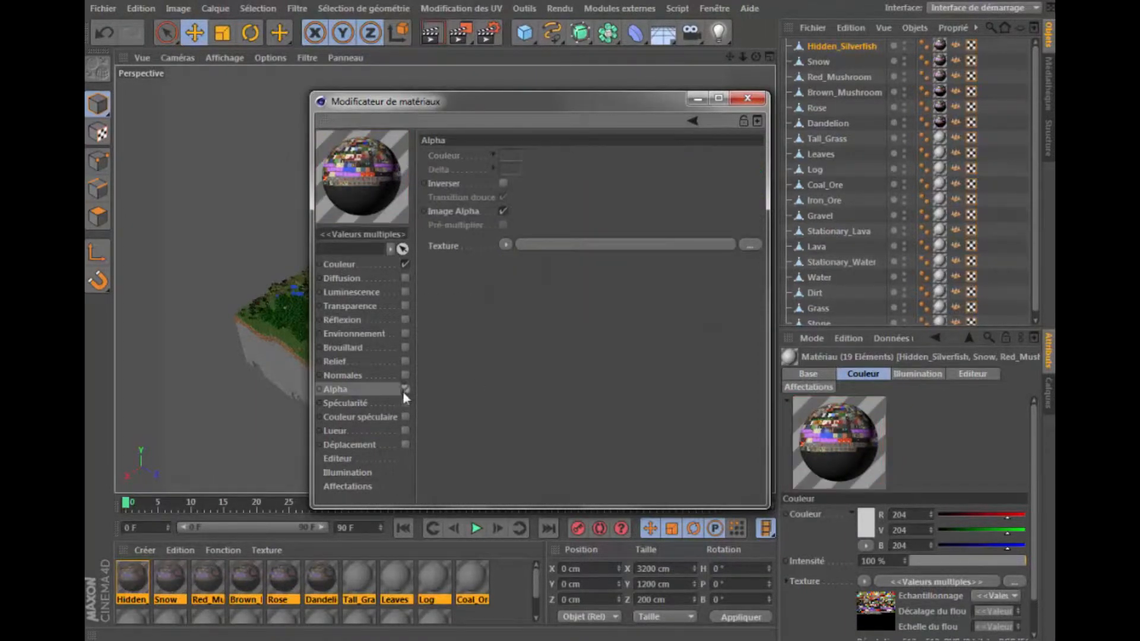
pyautogui.click(505, 245)
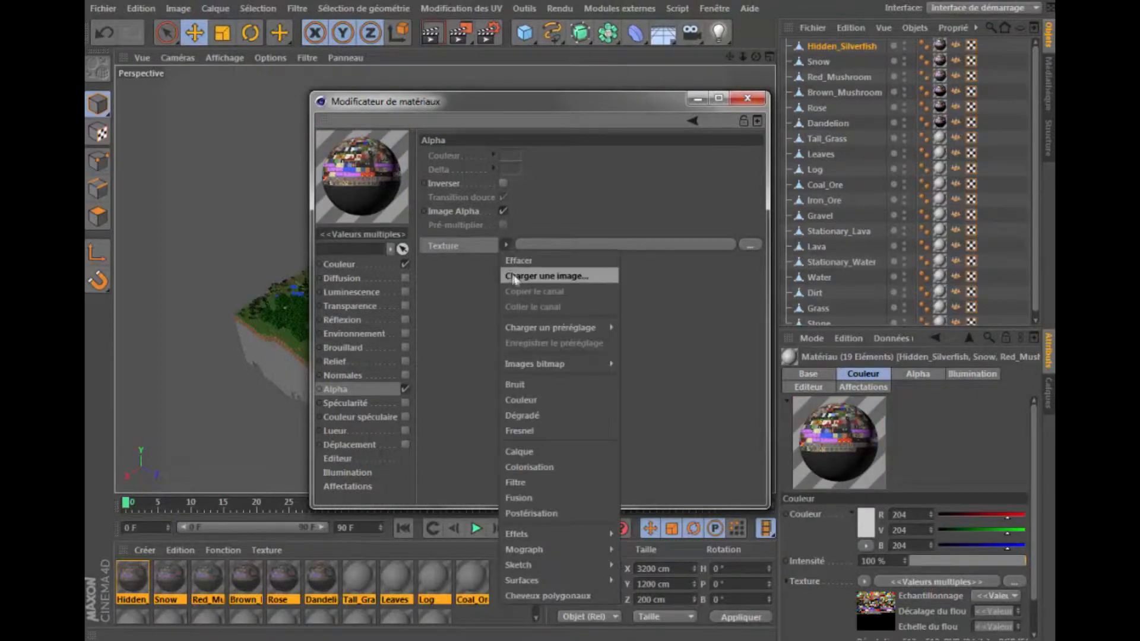
pyautogui.click(515, 276)
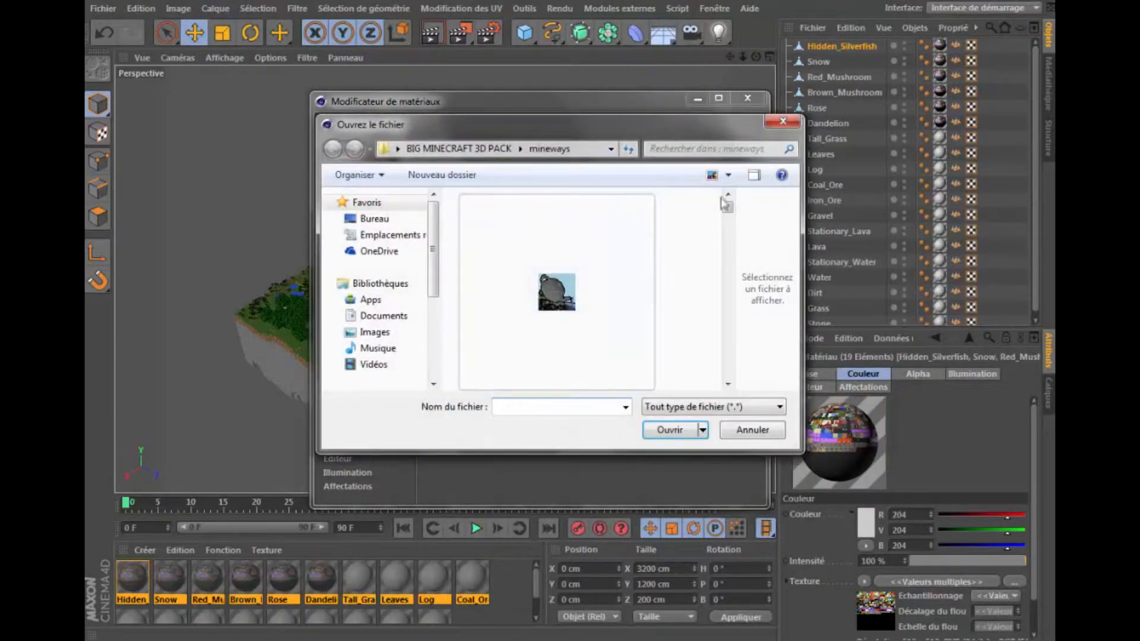
pyautogui.scroll(-3, 728, 208)
pyautogui.doubleClick(517, 247)
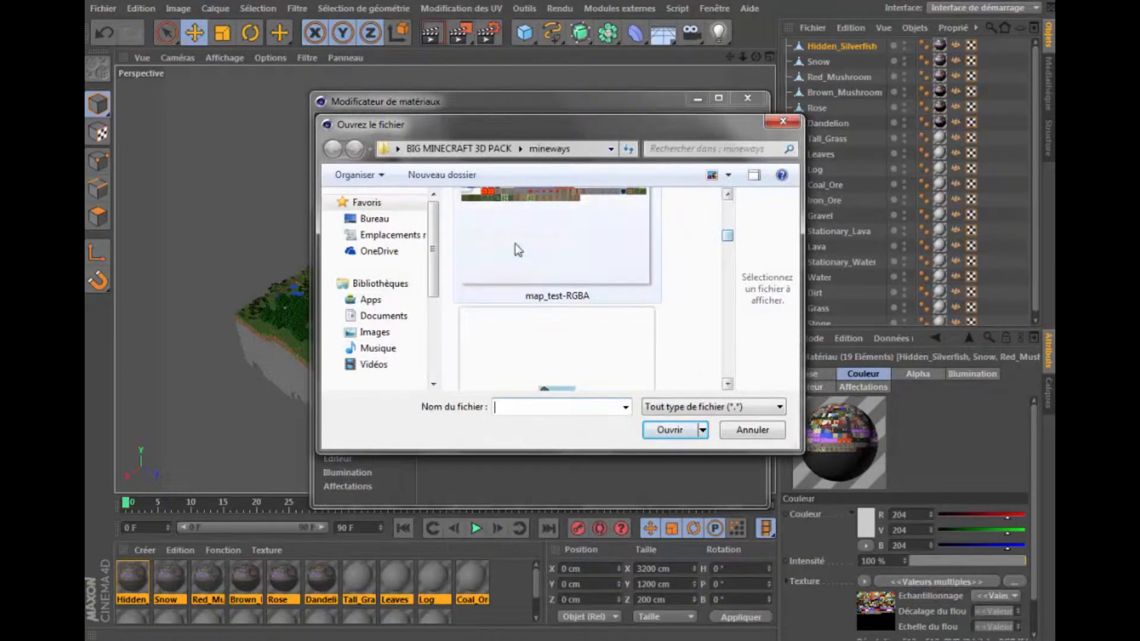
pyautogui.click(705, 415)
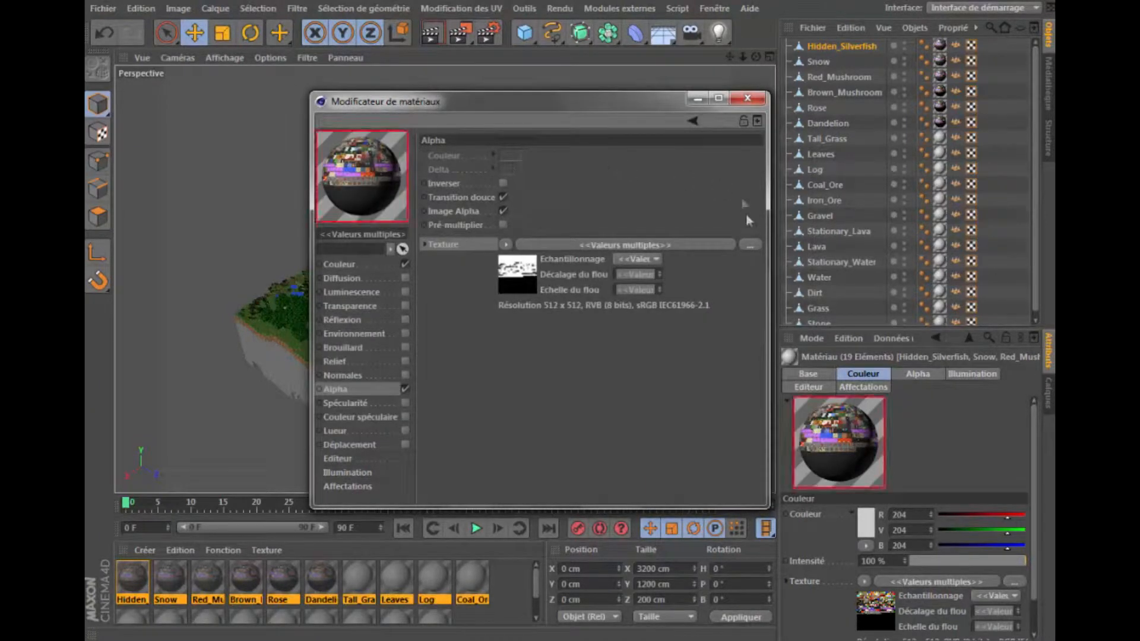
# Change the alpha texture's sampling (Echantillonnage) for all materials and close the material editor
pyautogui.click(625, 263)
pyautogui.click(635, 296)
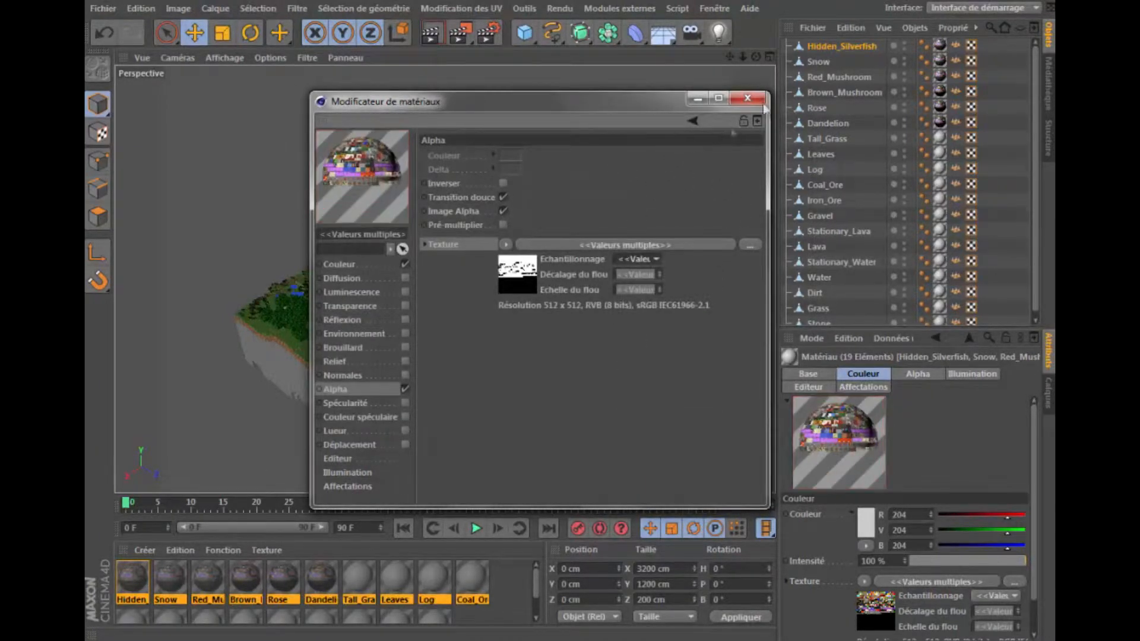
pyautogui.click(745, 101)
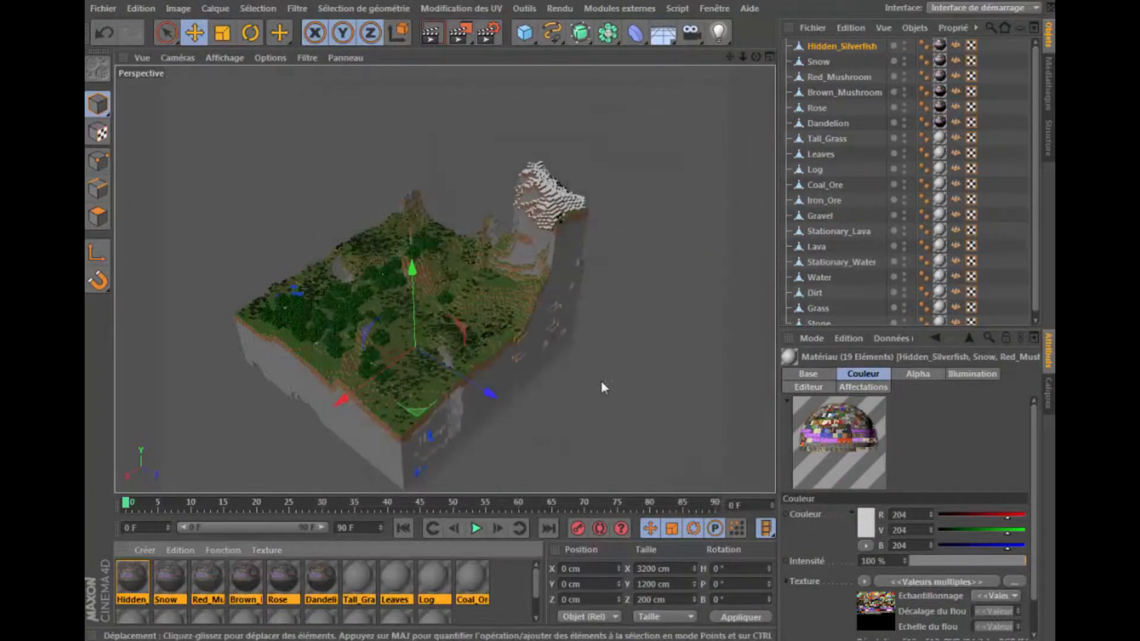
# Render a closer perspective view of the terrain to check the grass, flowers and alpha cut-outs
pyautogui.keyDown('alt'); pyautogui.moveTo(501, 347); pyautogui.dragTo(499, 347); pyautogui.keyUp('alt')
pyautogui.scroll(6, 497, 346)
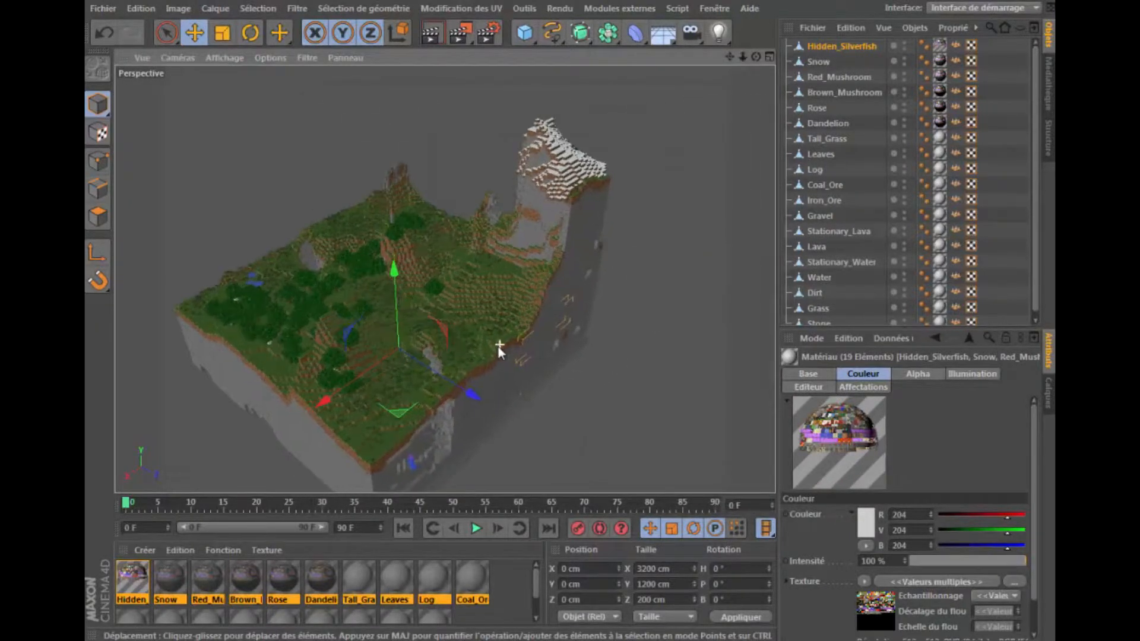
pyautogui.scroll(5, 498, 347)
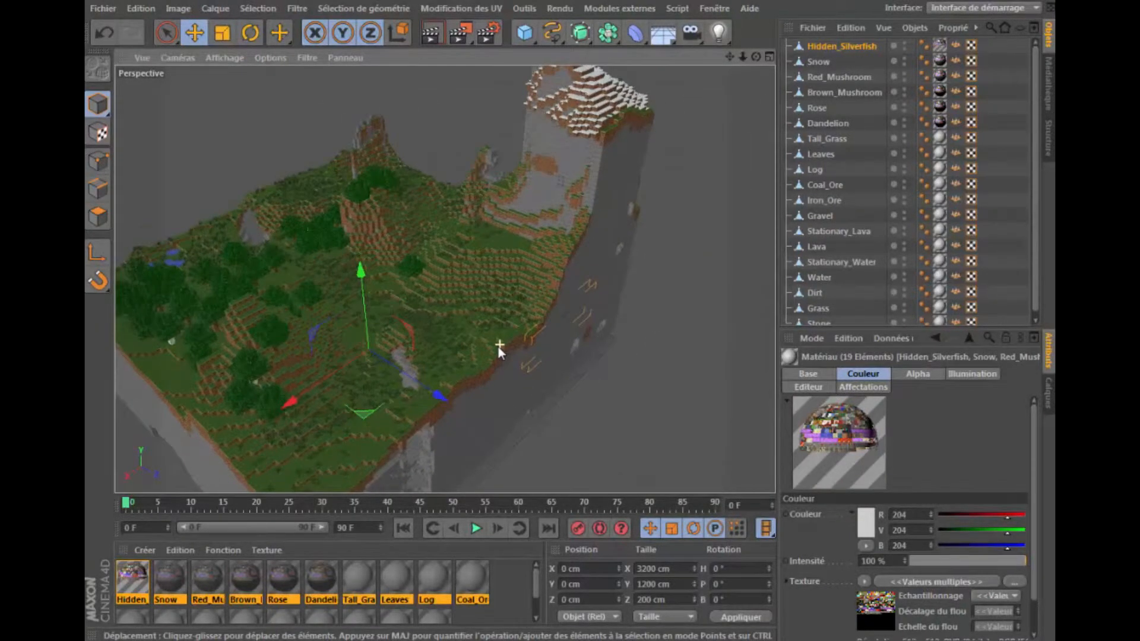
pyautogui.keyDown('alt'); pyautogui.moveTo(500, 347); pyautogui.dragTo(500, 345); pyautogui.keyUp('alt')
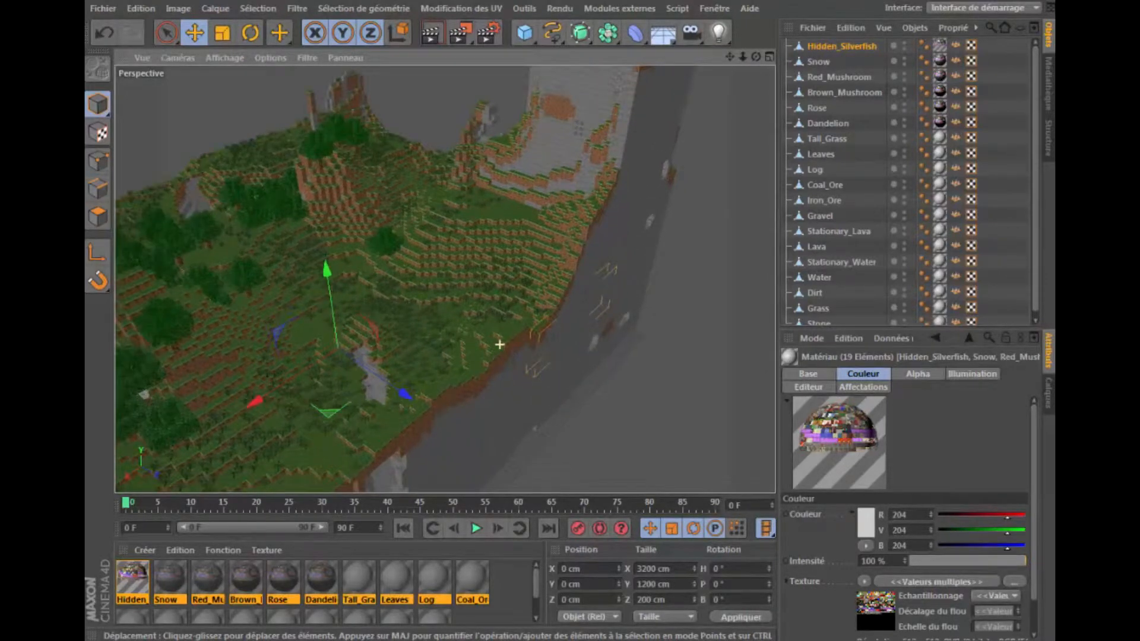
pyautogui.press('g')
pyautogui.scroll(4, 483, 398)
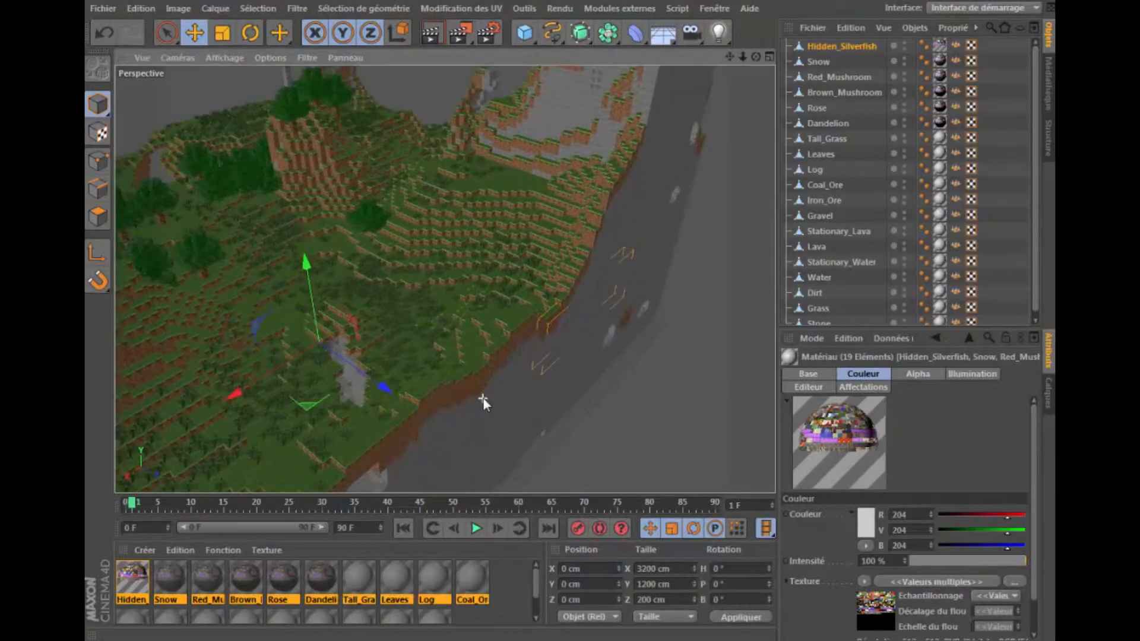
pyautogui.scroll(3, 483, 397)
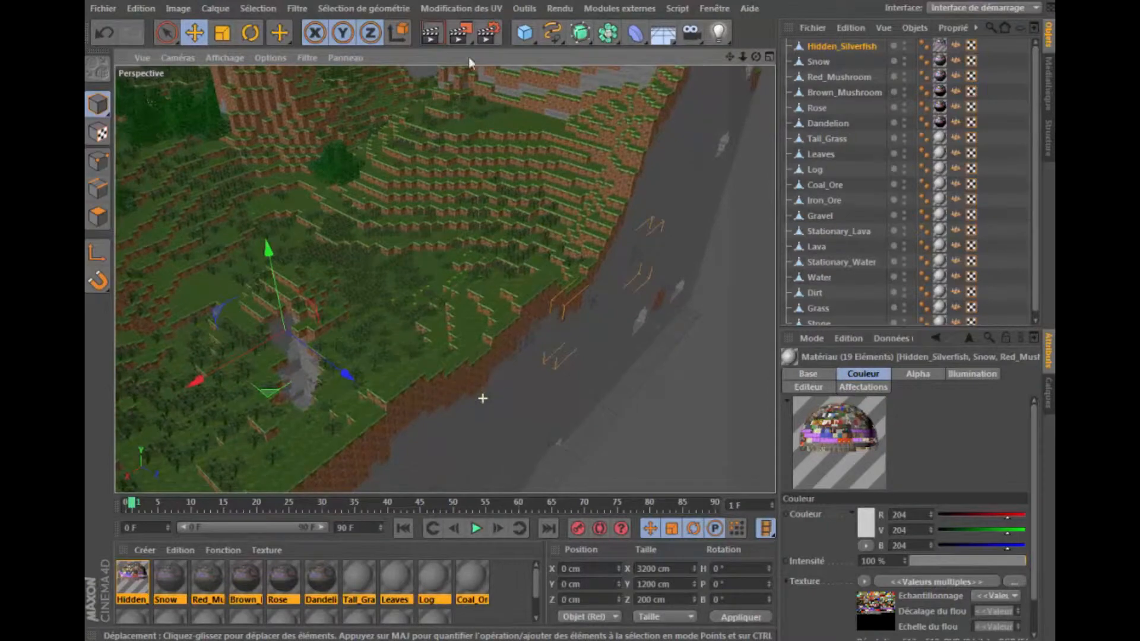
pyautogui.click(432, 36)
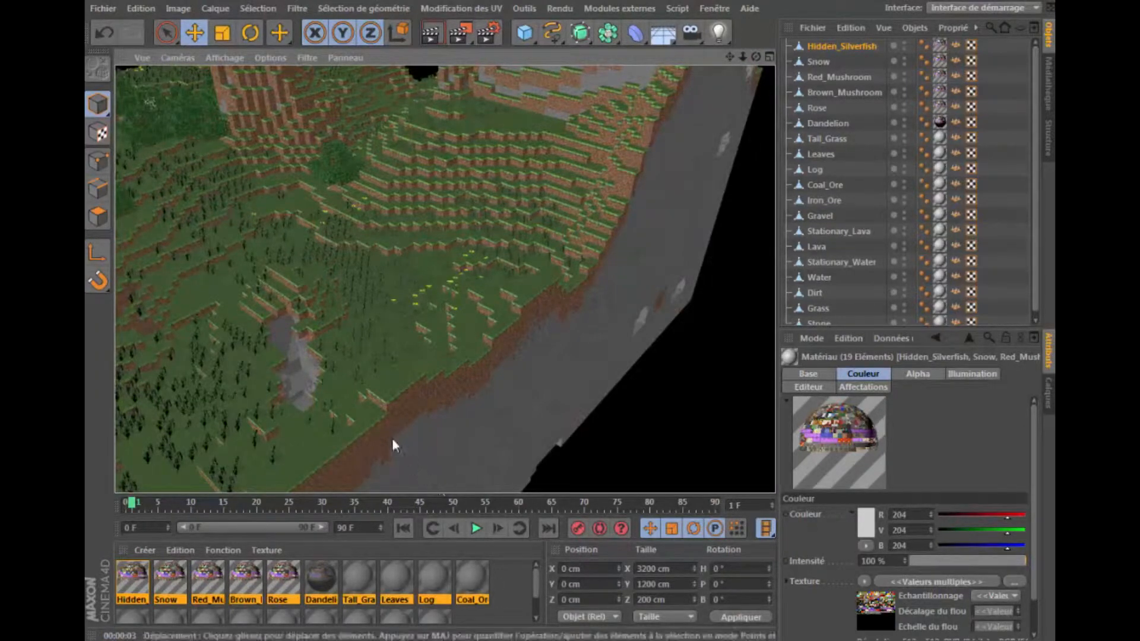
pyautogui.moveTo(397, 425); pyautogui.dragTo(380, 424)
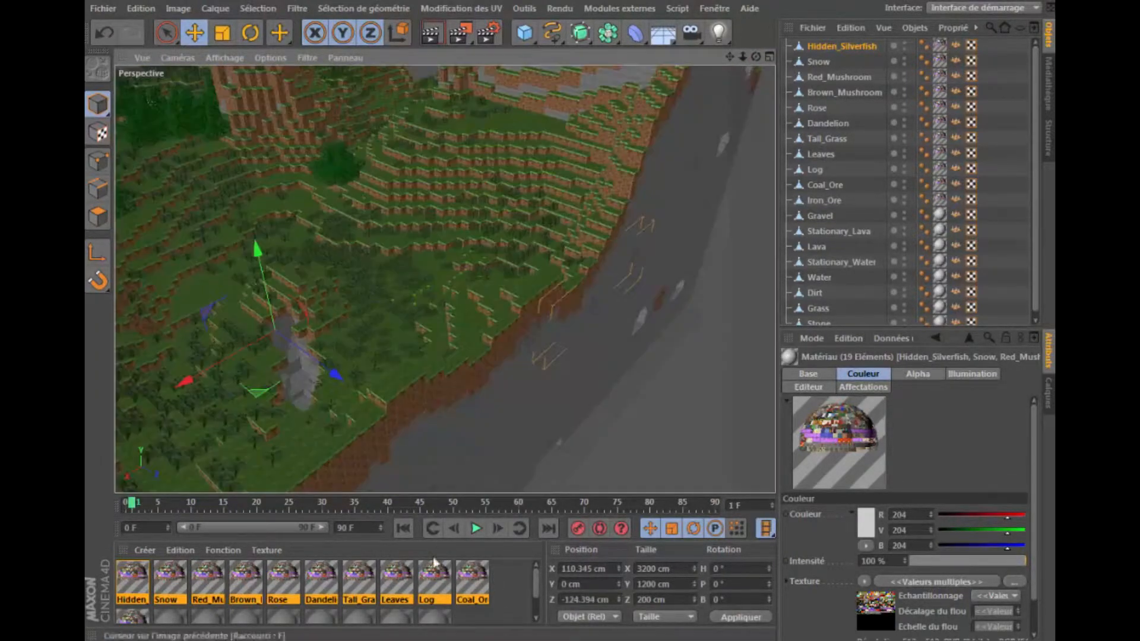
# Reopen the editor for all materials, check the Couleur channel, set the Alpha texture's Echantillonnage again and close the editor
pyautogui.click(410, 589)
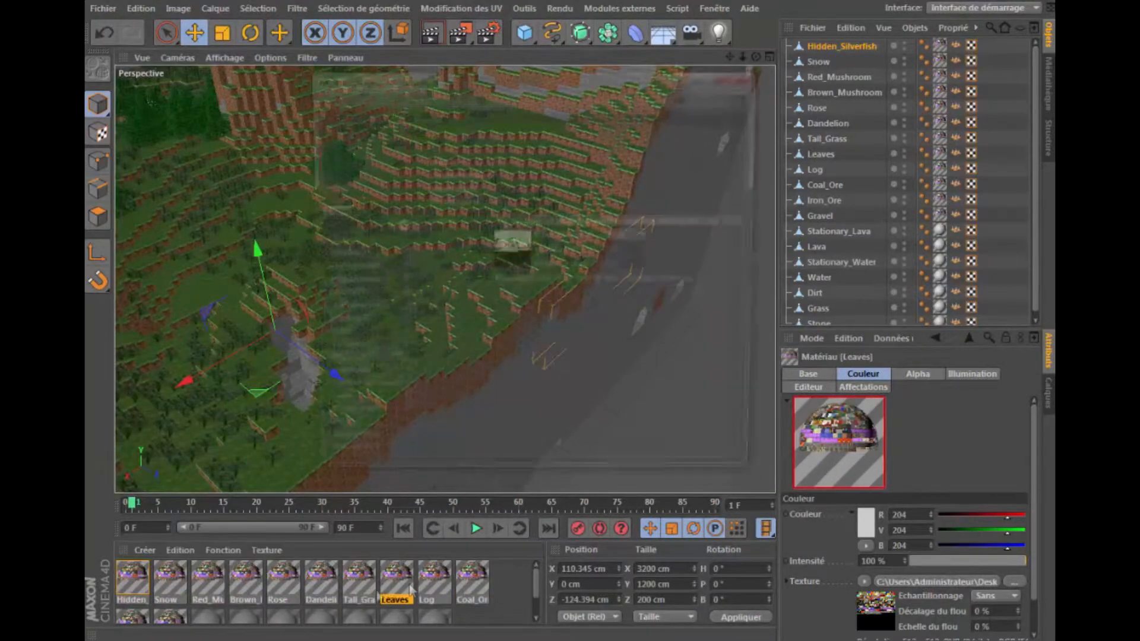
pyautogui.doubleClick(245, 577)
pyautogui.hotkey('ctrl', 'a')
pyautogui.click(356, 241)
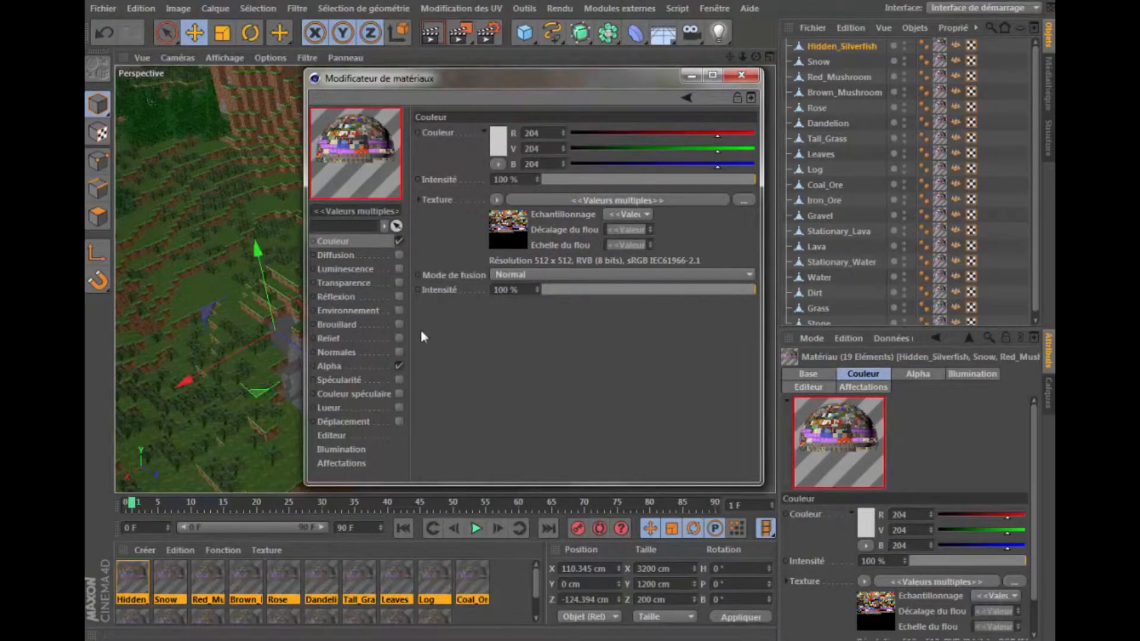
pyautogui.click(374, 361)
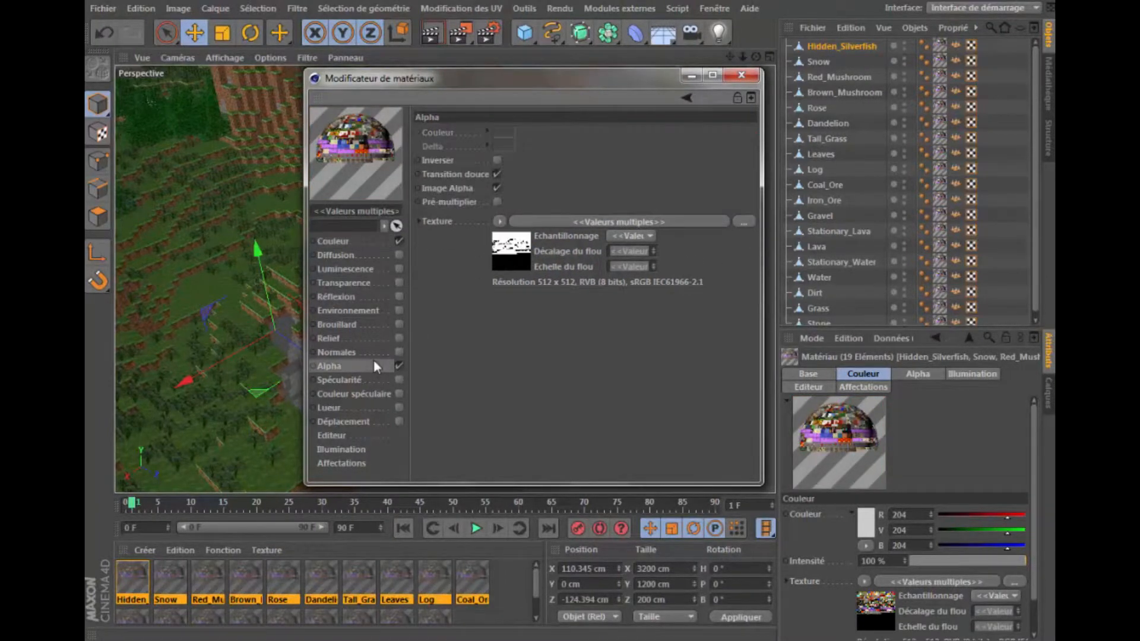
pyautogui.click(633, 237)
pyautogui.click(633, 273)
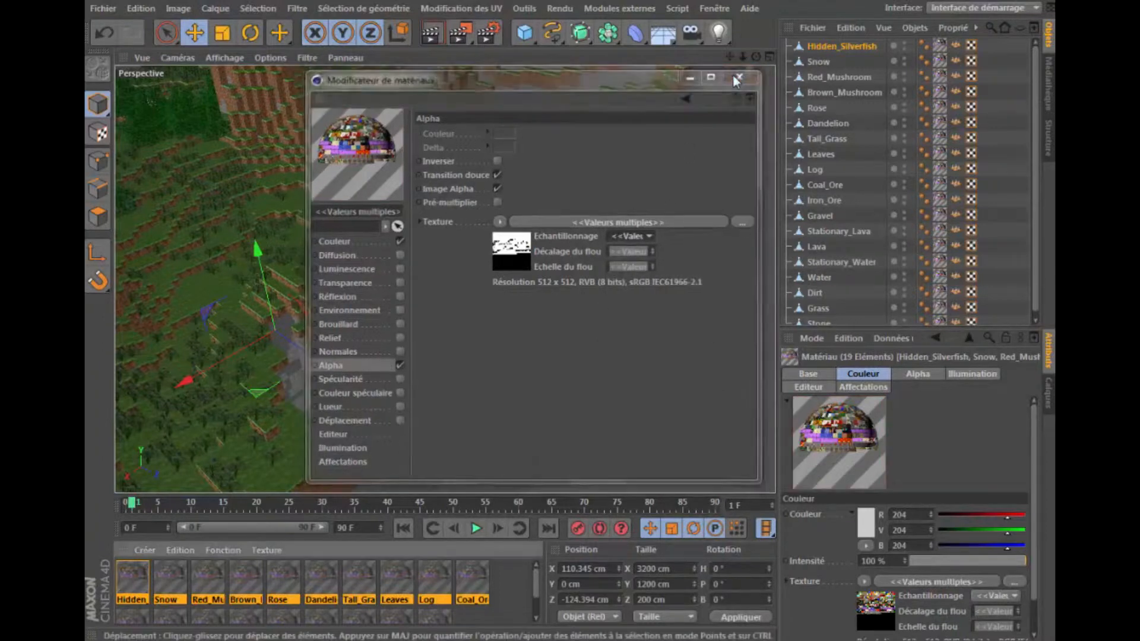
pyautogui.moveTo(751, 60)
pyautogui.mouseDown()
pyautogui.moveTo(781, 82)
pyautogui.moveTo(745, 55)
pyautogui.moveTo(753, 65)
pyautogui.moveTo(740, 95)
pyautogui.mouseUp()
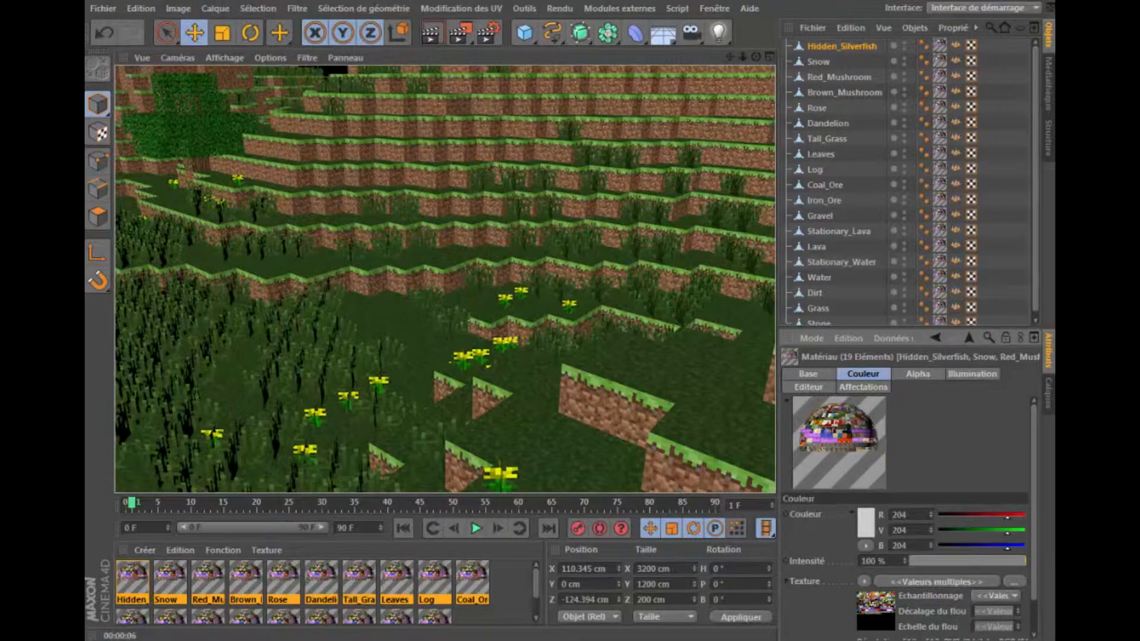
# Run %appdata% to get a file window and browse to the MAXON folder under Programmes on drive C:
pyautogui.press('super')
pyautogui.click(333, 602)
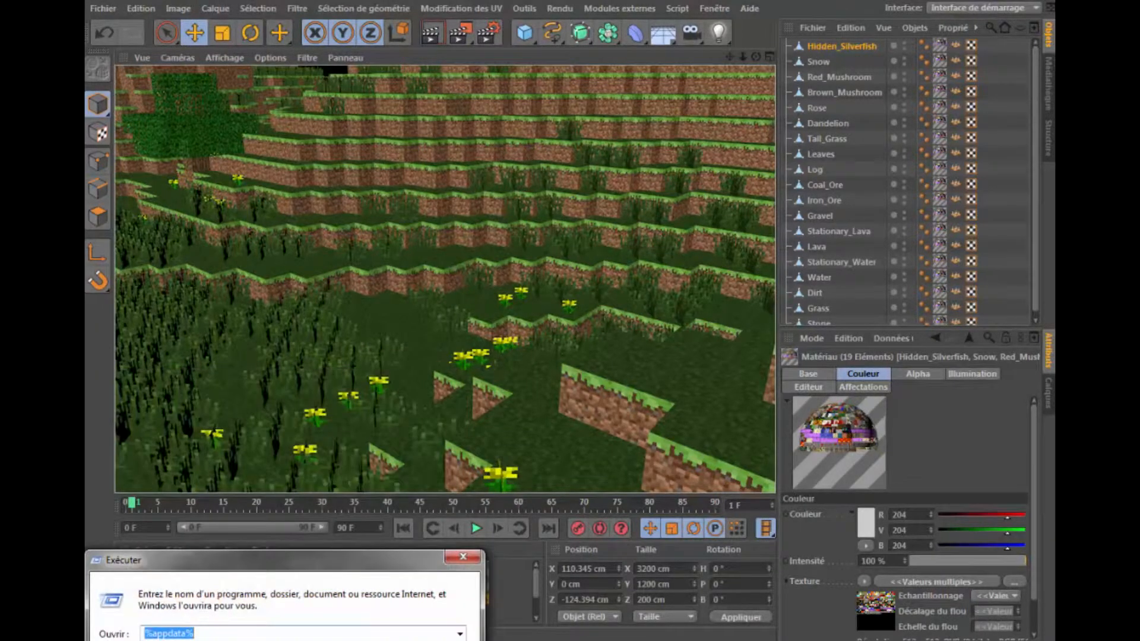
pyautogui.press('Return')
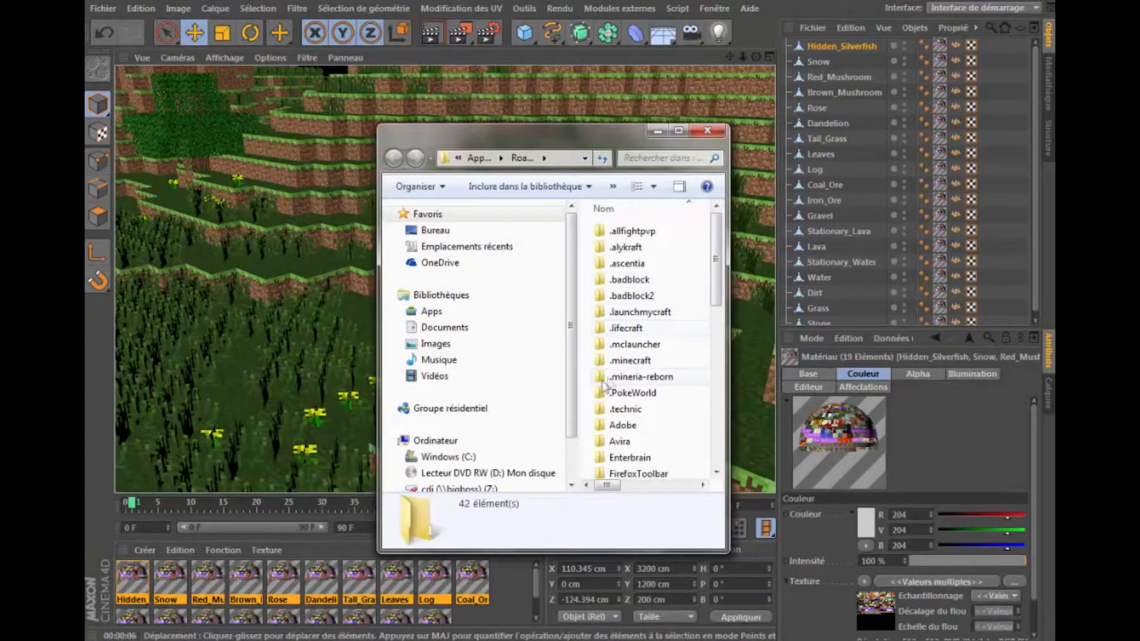
pyautogui.click(483, 458)
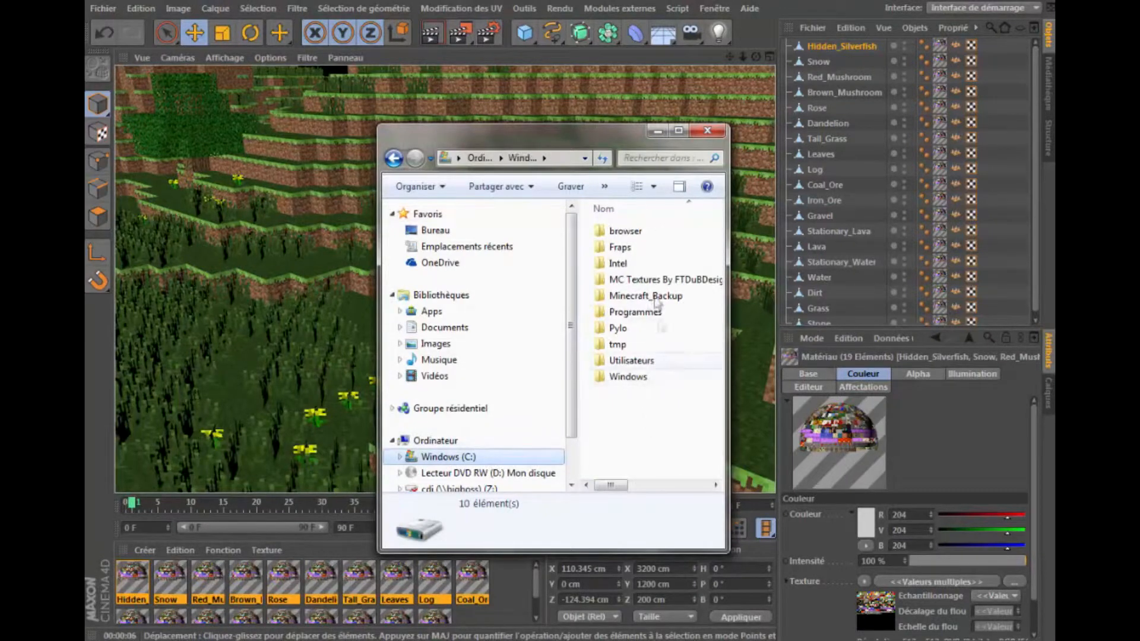
pyautogui.click(633, 299)
pyautogui.click(638, 316)
pyautogui.doubleClick(636, 315)
pyautogui.moveTo(717, 256); pyautogui.dragTo(720, 343)
pyautogui.doubleClick(630, 308)
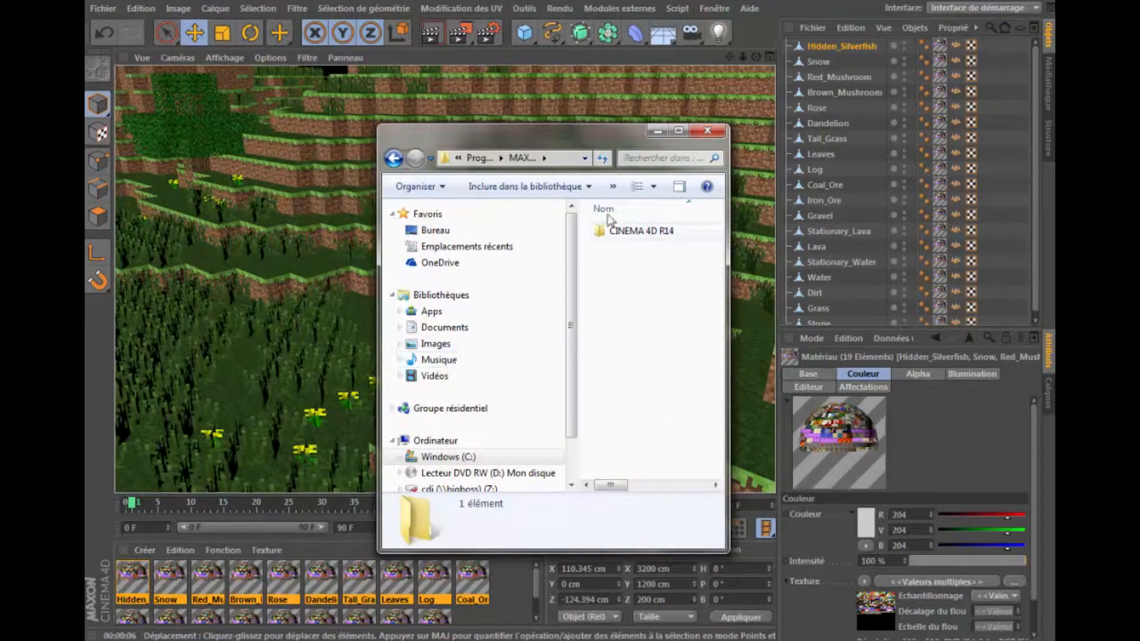
# View the preset libraries in the library/browser folder of CINEMA 4D R14, and close the file window
pyautogui.doubleClick(630, 233)
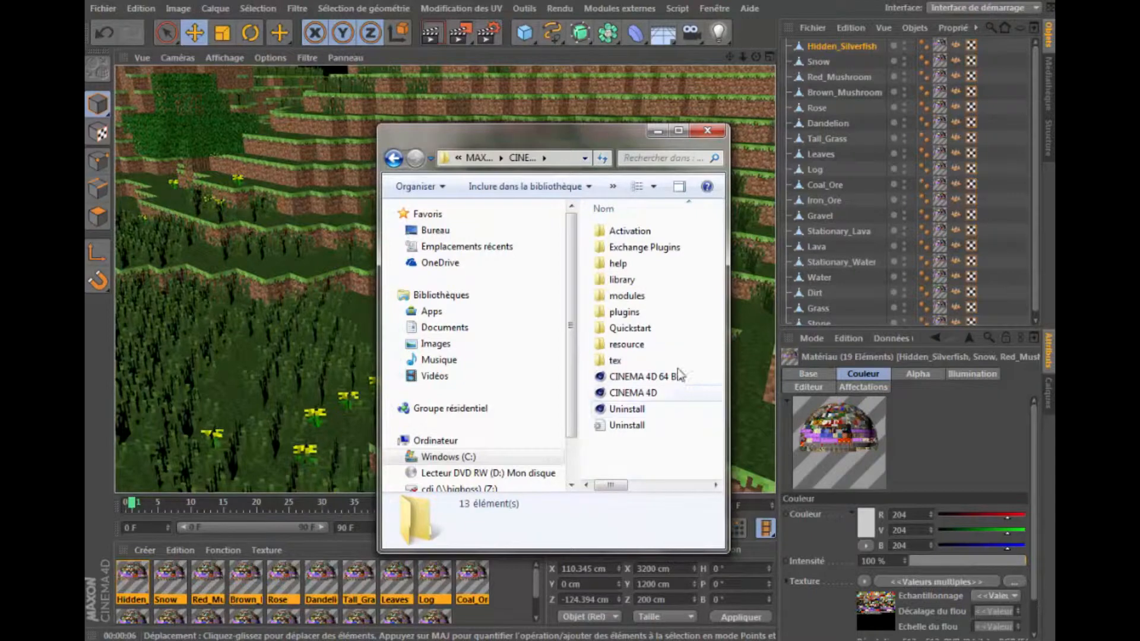
pyautogui.doubleClick(624, 280)
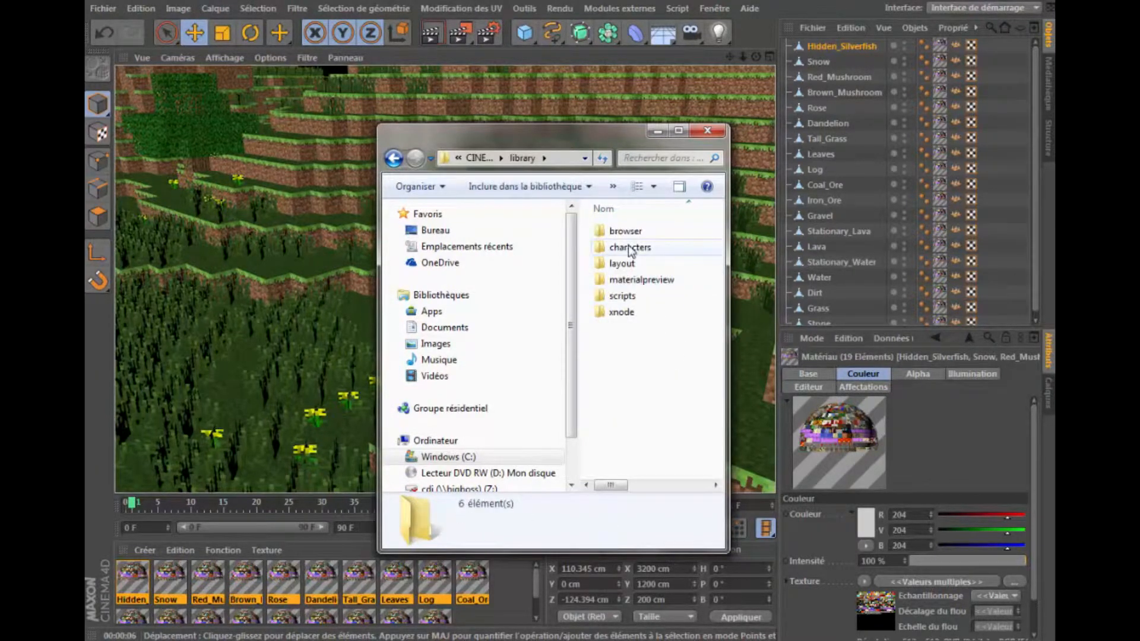
pyautogui.doubleClick(644, 230)
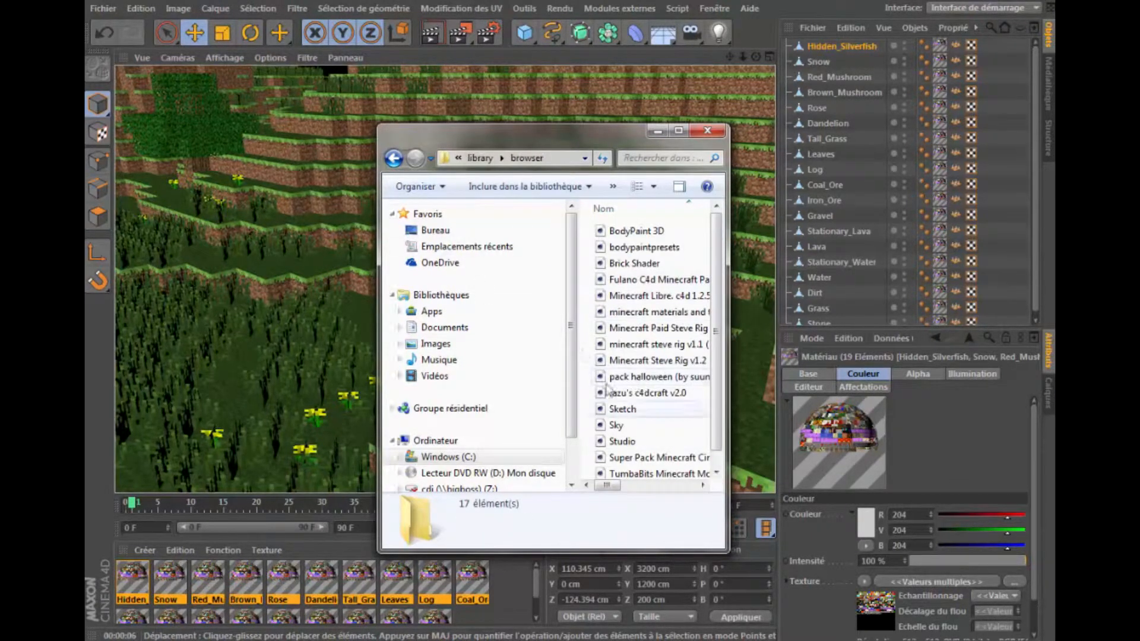
pyautogui.click(708, 130)
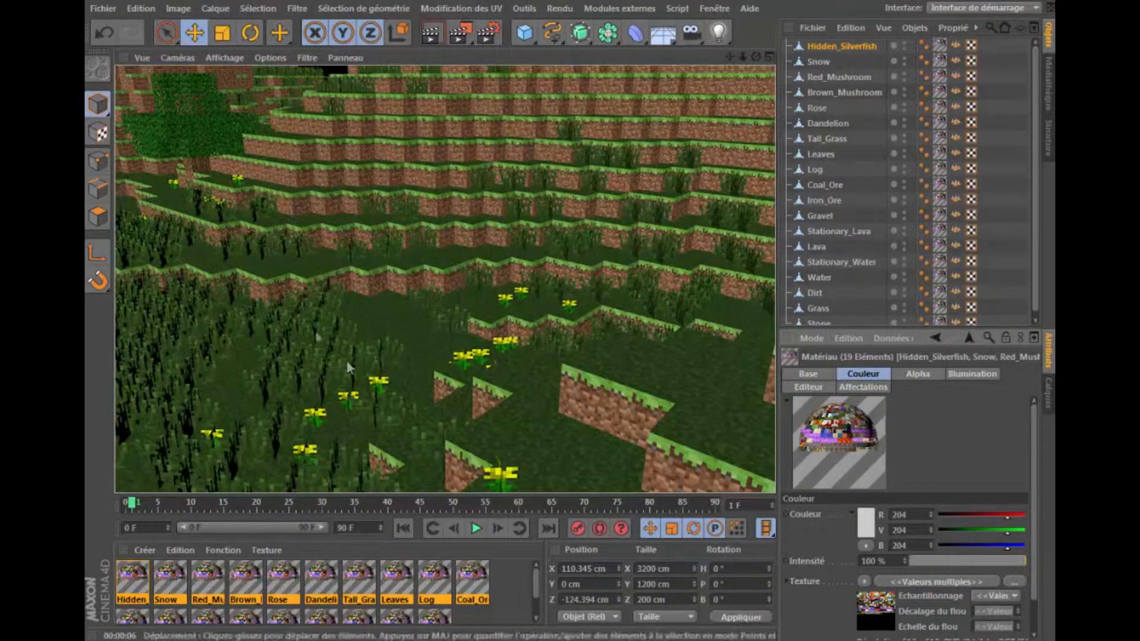
# Add Steve (Main) to the scene from the Minecraft Steve Rig (By WeedLion) preset in the Médiathèque
pyautogui.click(715, 9)
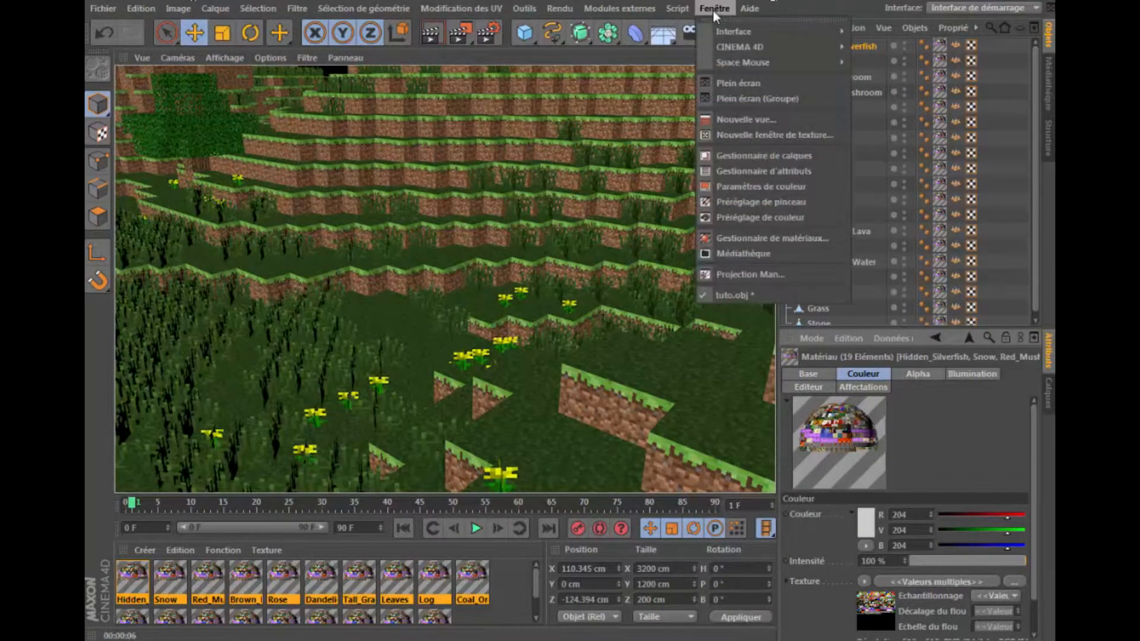
pyautogui.click(770, 253)
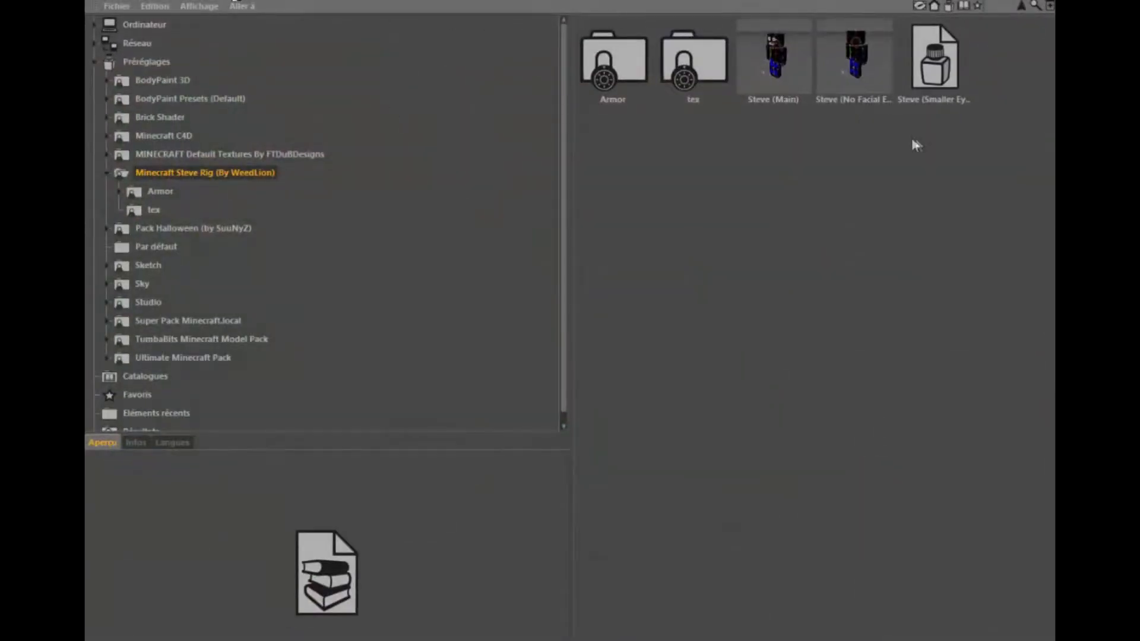
pyautogui.doubleClick(190, 172)
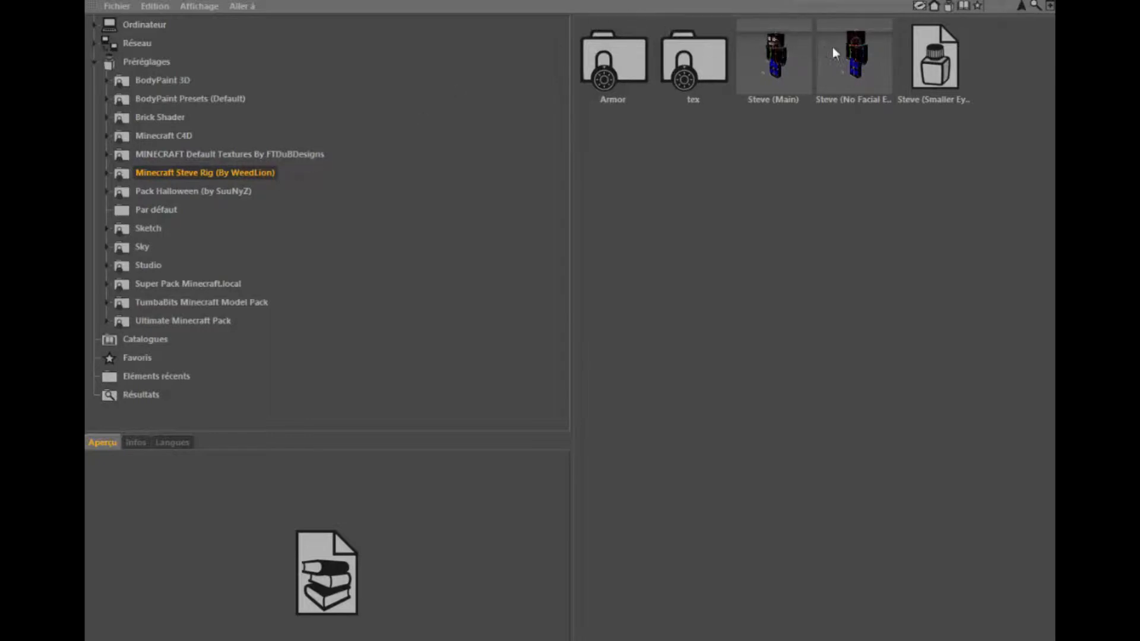
pyautogui.click(778, 70)
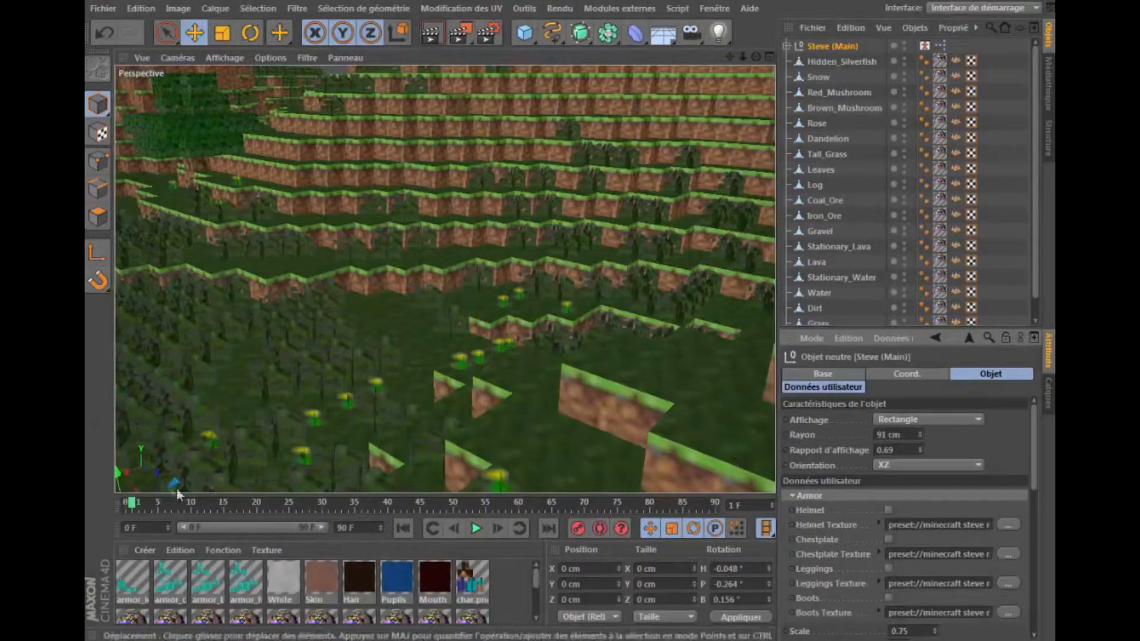
# Raise Steve (Main) to a Y position of about 369 cm
pyautogui.press('o')
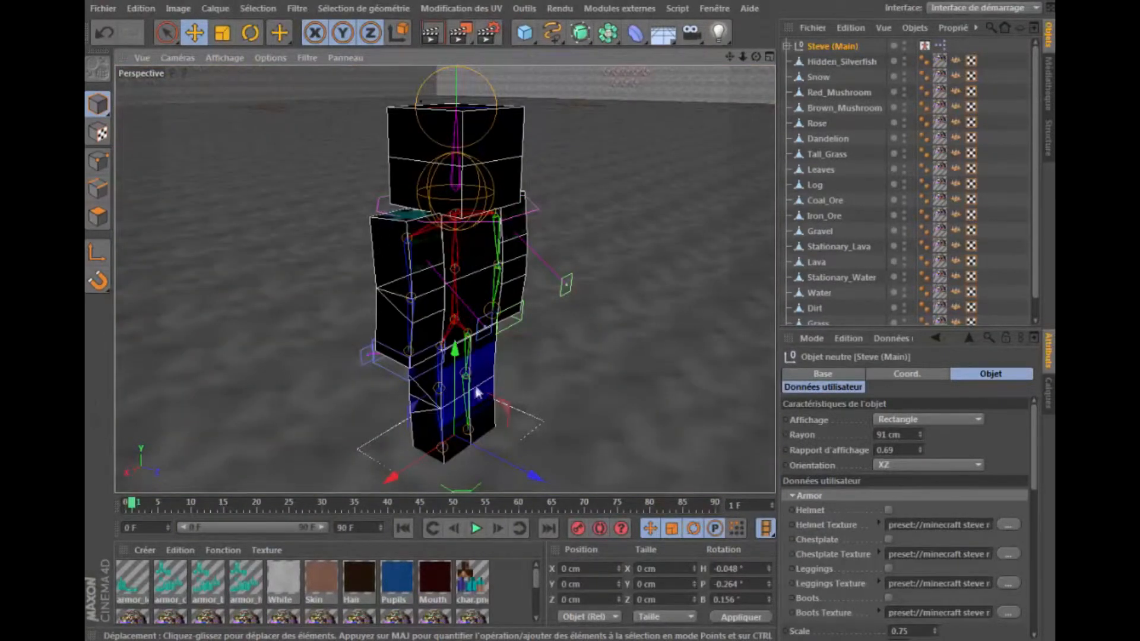
pyautogui.moveTo(454, 349); pyautogui.dragTo(460, 198)
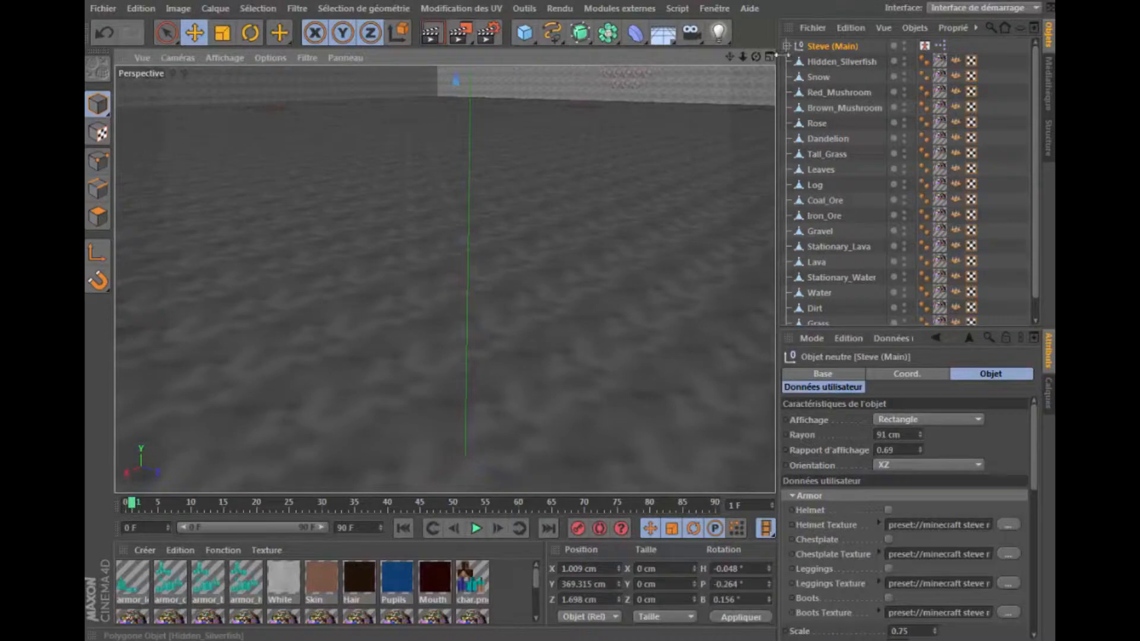
pyautogui.press('o')
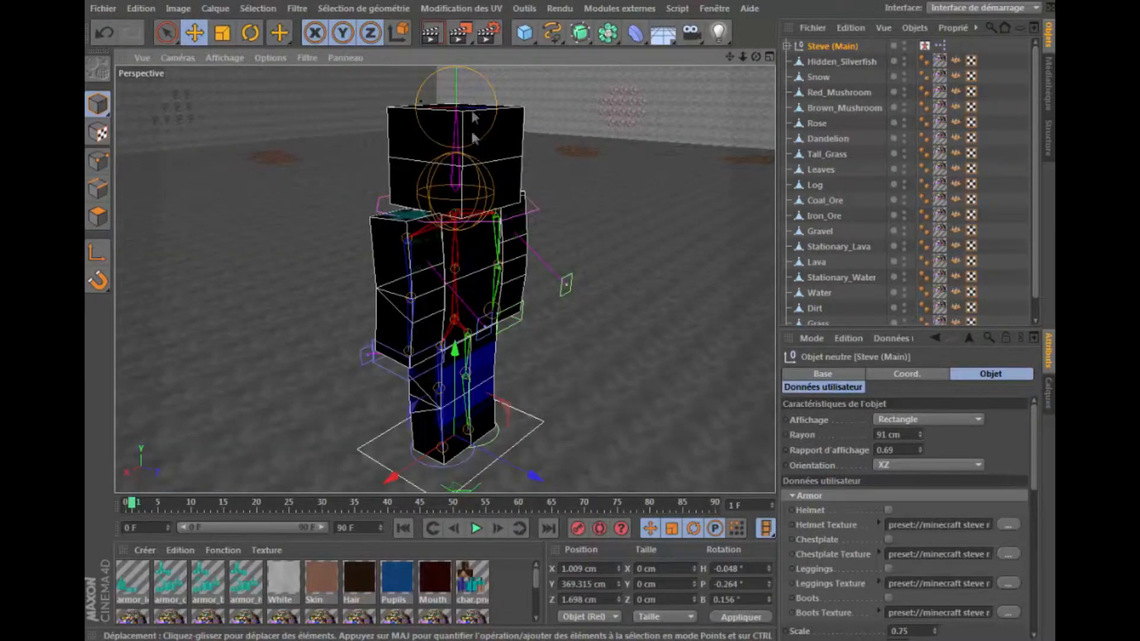
pyautogui.moveTo(743, 56); pyautogui.dragTo(694, 57)
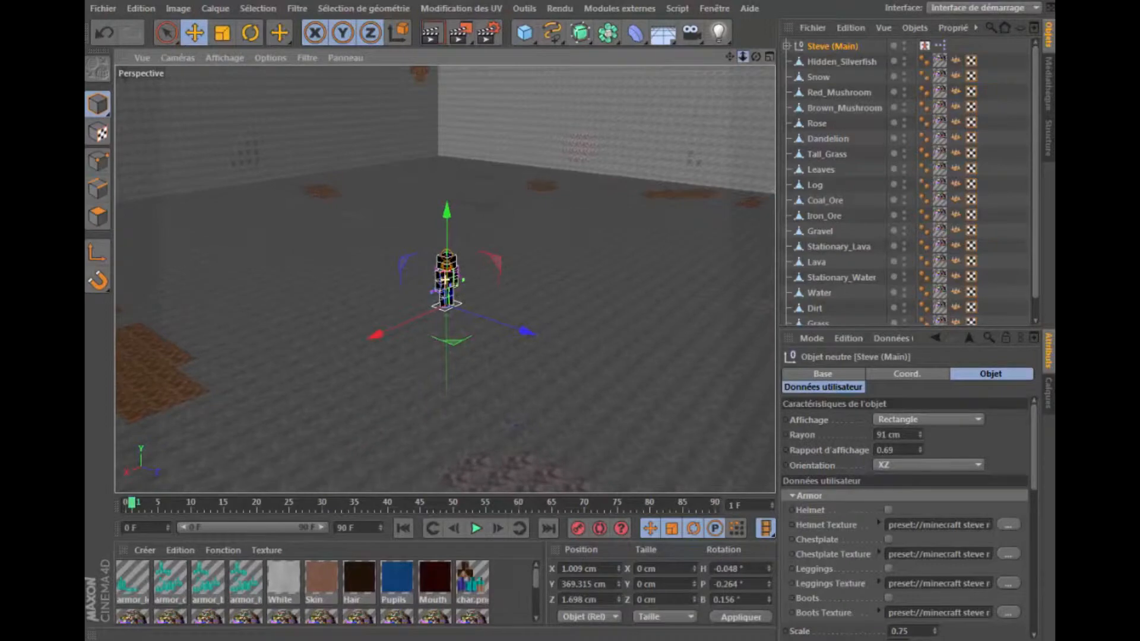
# Rotate Steve (Main) about its vertical axis to a heading of about 211° so its face points toward the view
pyautogui.press('r')
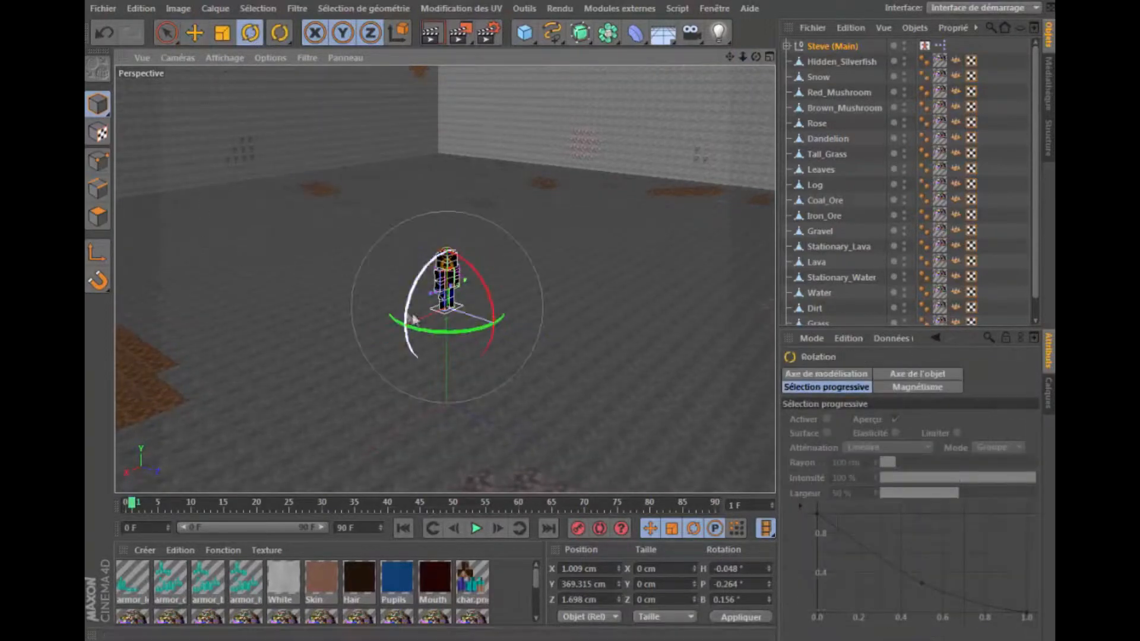
pyautogui.moveTo(437, 328); pyautogui.dragTo(470, 330)
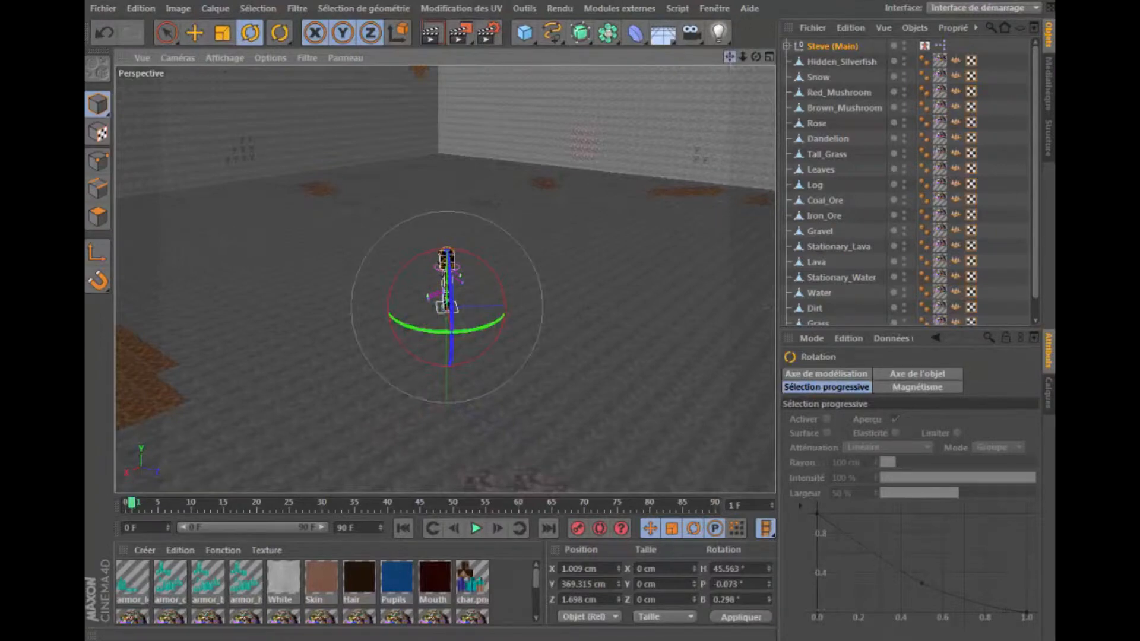
pyautogui.moveTo(756, 57); pyautogui.dragTo(469, 280)
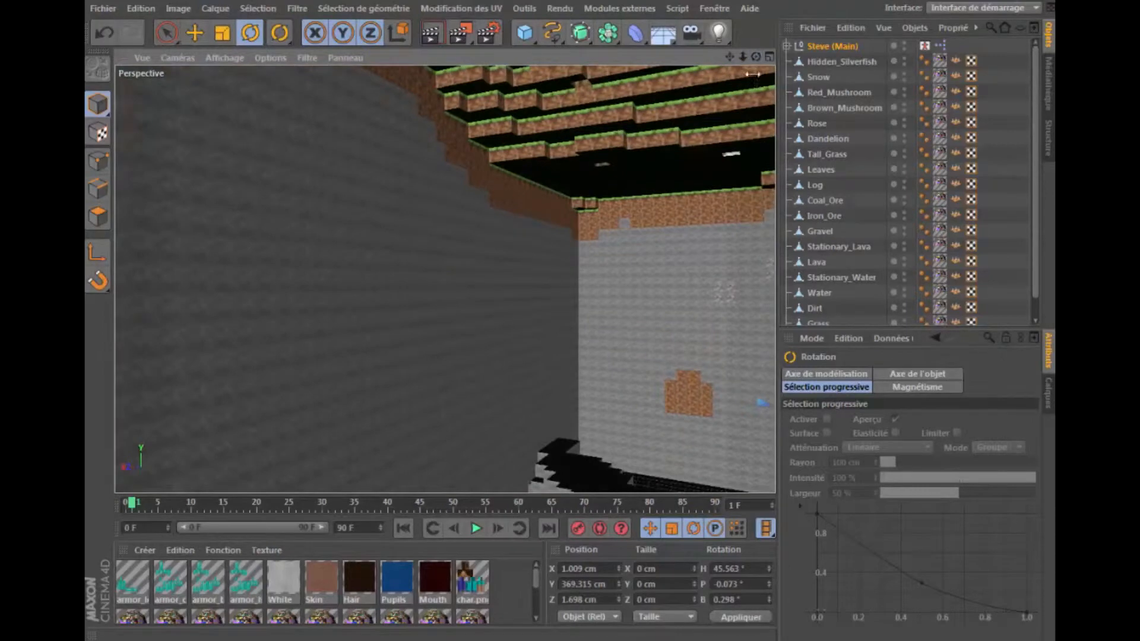
pyautogui.press('s')
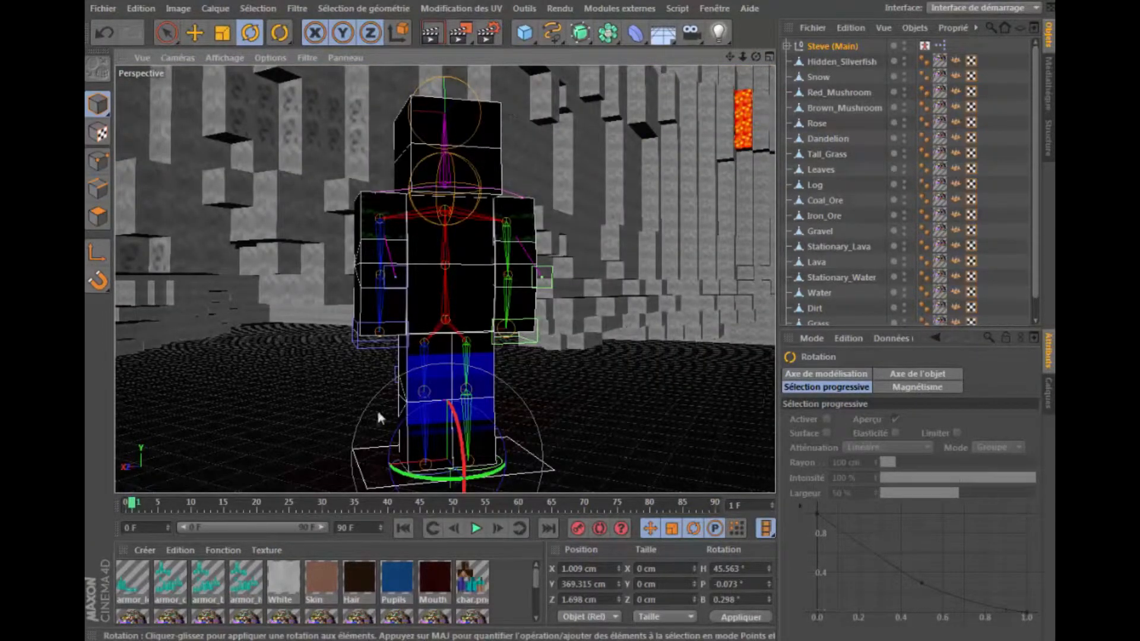
pyautogui.moveTo(450, 478); pyautogui.dragTo(137, 52)
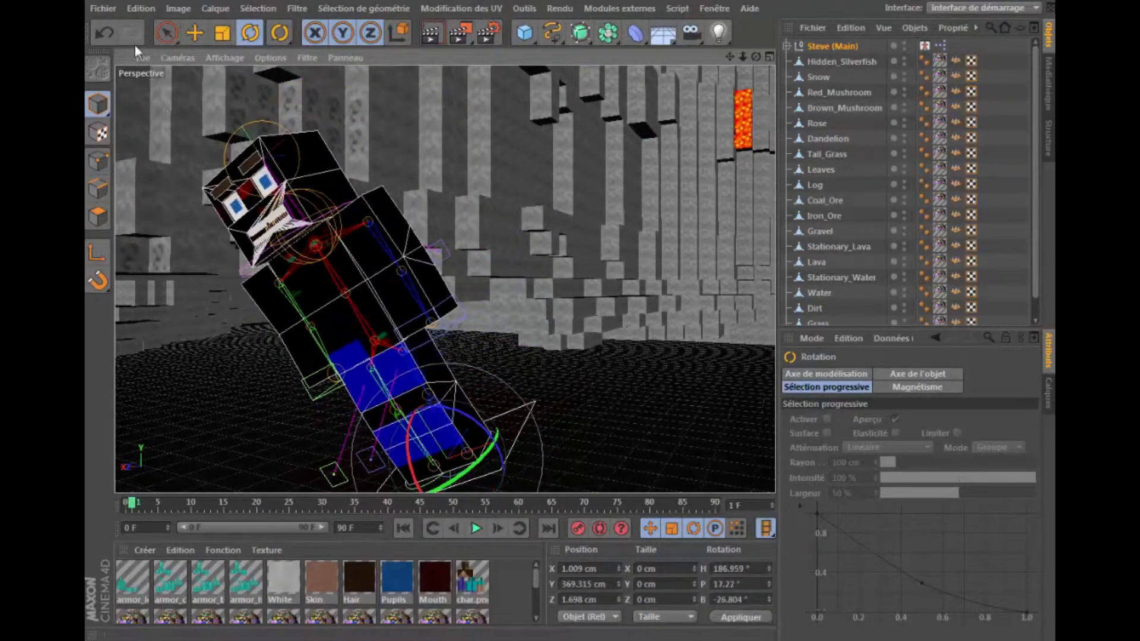
pyautogui.click(104, 32)
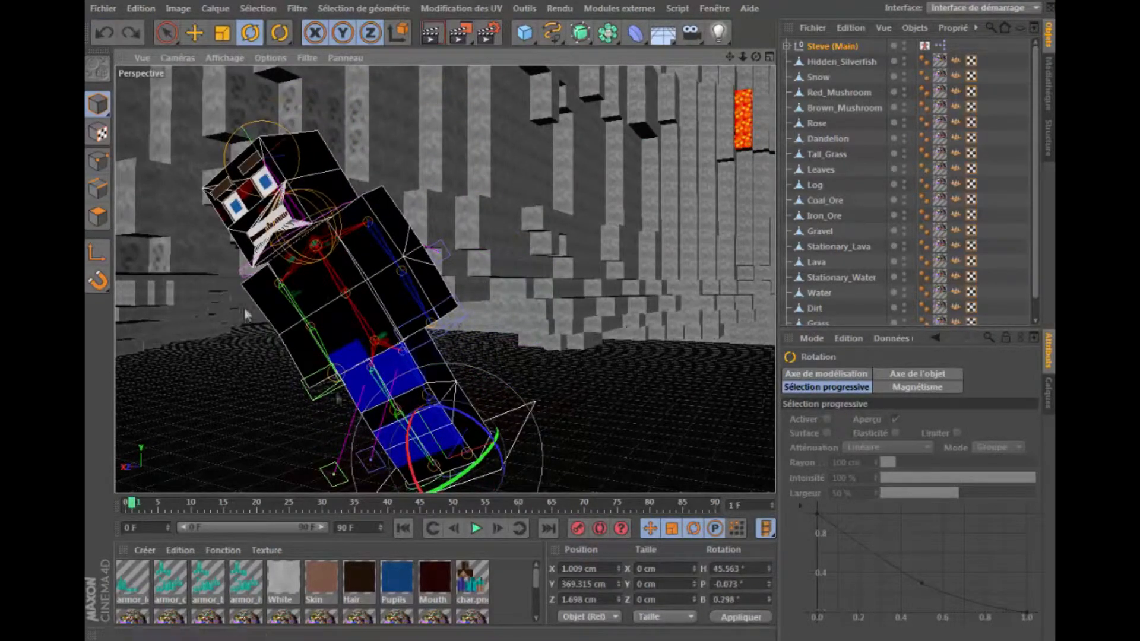
pyautogui.moveTo(433, 482); pyautogui.dragTo(772, 438)
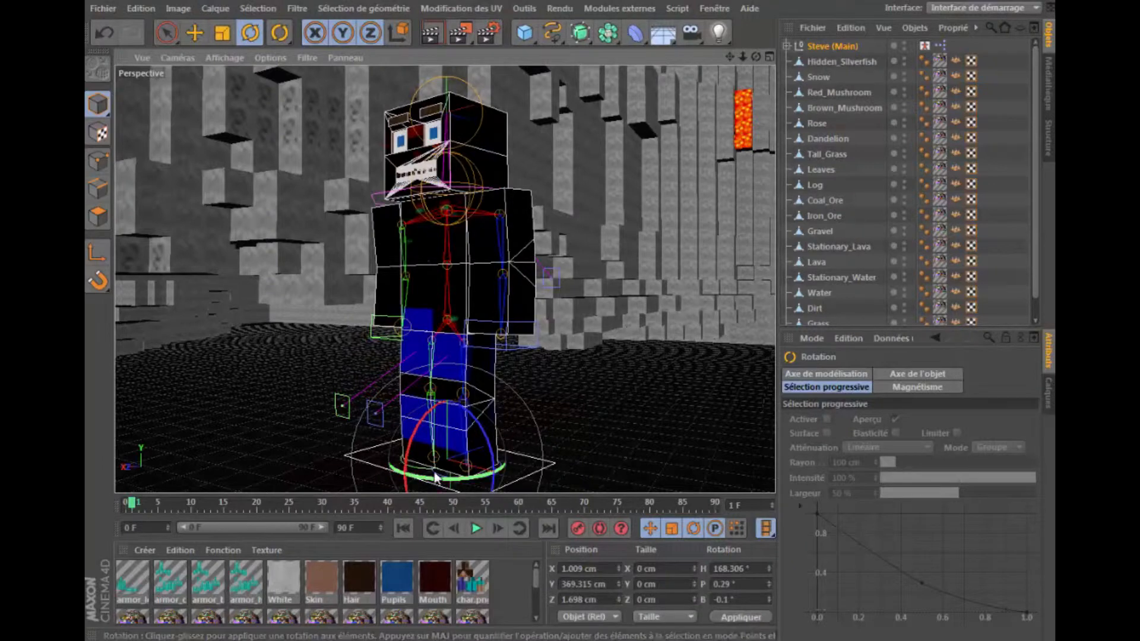
pyautogui.moveTo(475, 482)
pyautogui.mouseDown()
pyautogui.moveTo(507, 478)
pyautogui.moveTo(471, 481)
pyautogui.moveTo(484, 478)
pyautogui.mouseUp()
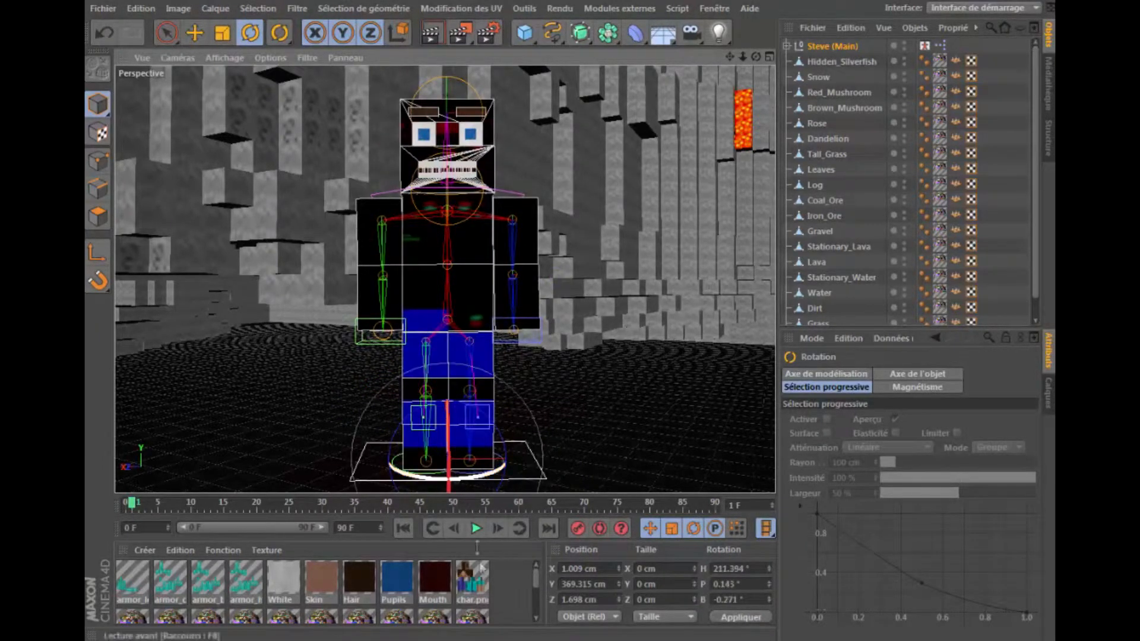
# Disable the Alpha channel of the char.png material and close the material editor
pyautogui.doubleClick(473, 579)
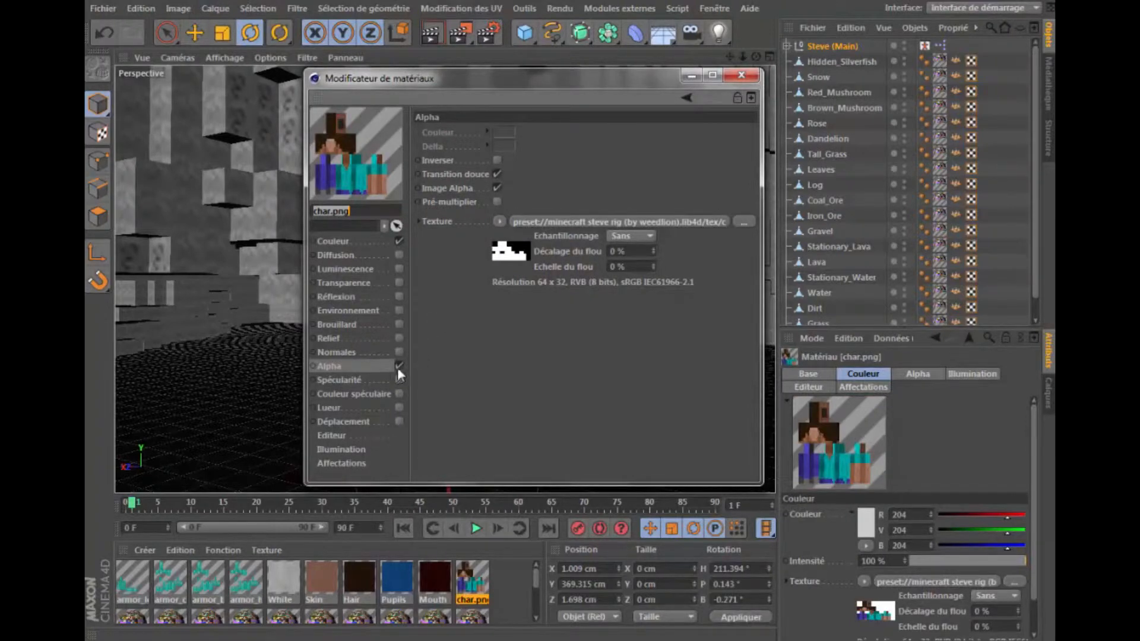
pyautogui.click(399, 366)
pyautogui.click(742, 76)
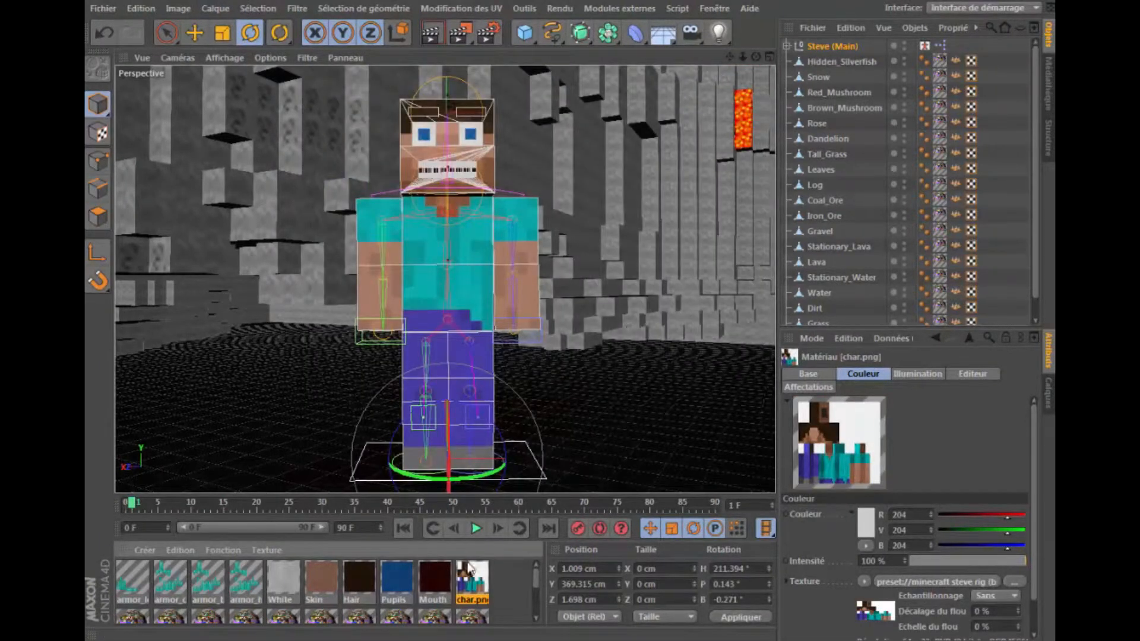
pyautogui.doubleClick(473, 579)
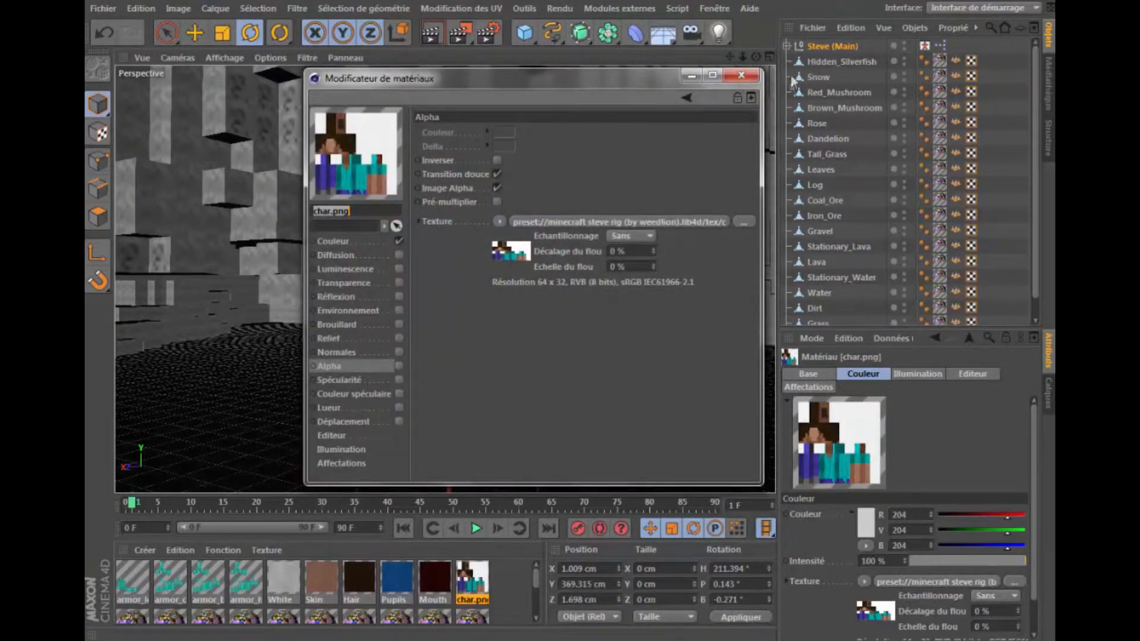
pyautogui.click(741, 75)
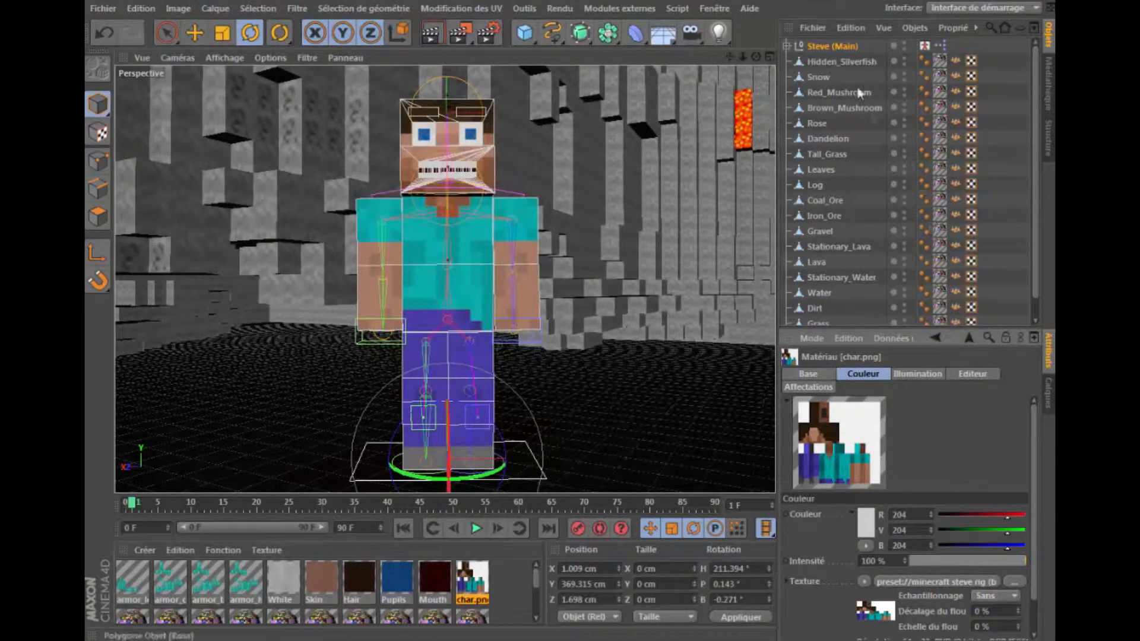
# Enable Chestplate, Leggings and Boots in the Armor user data of Steve (Main)
pyautogui.click(840, 49)
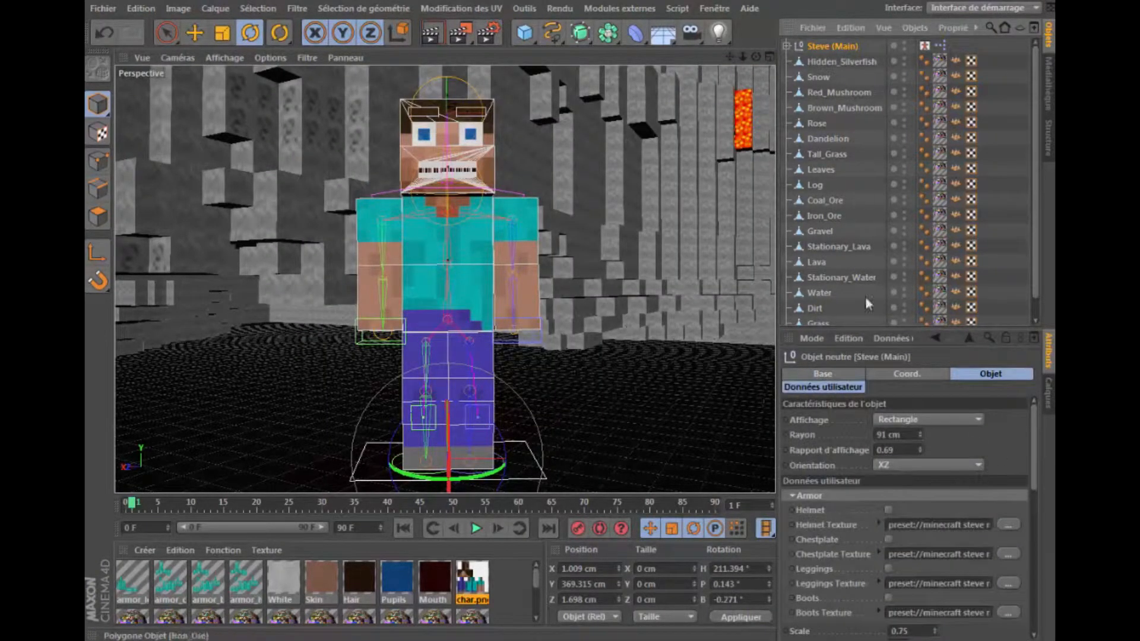
pyautogui.click(901, 377)
pyautogui.click(987, 374)
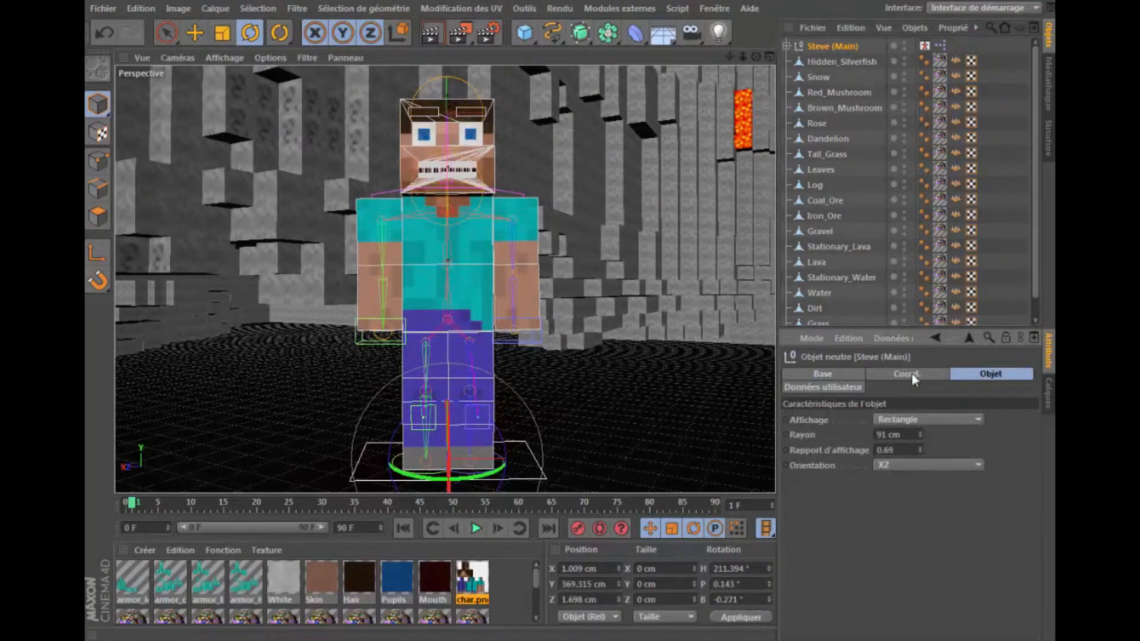
pyautogui.click(829, 374)
pyautogui.click(832, 387)
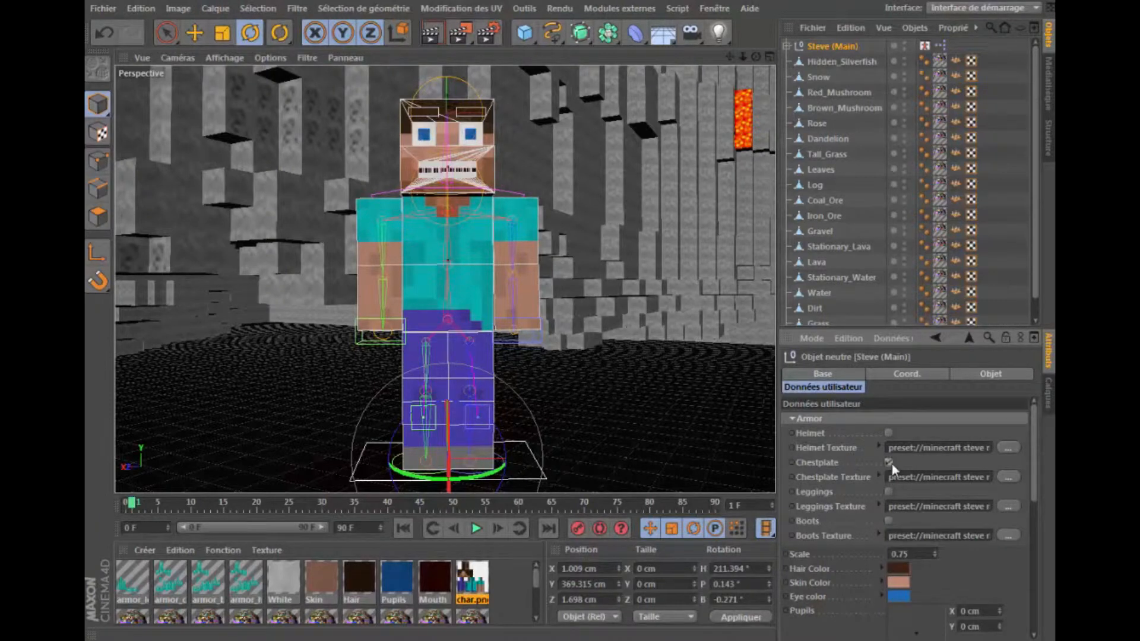
pyautogui.click(888, 492)
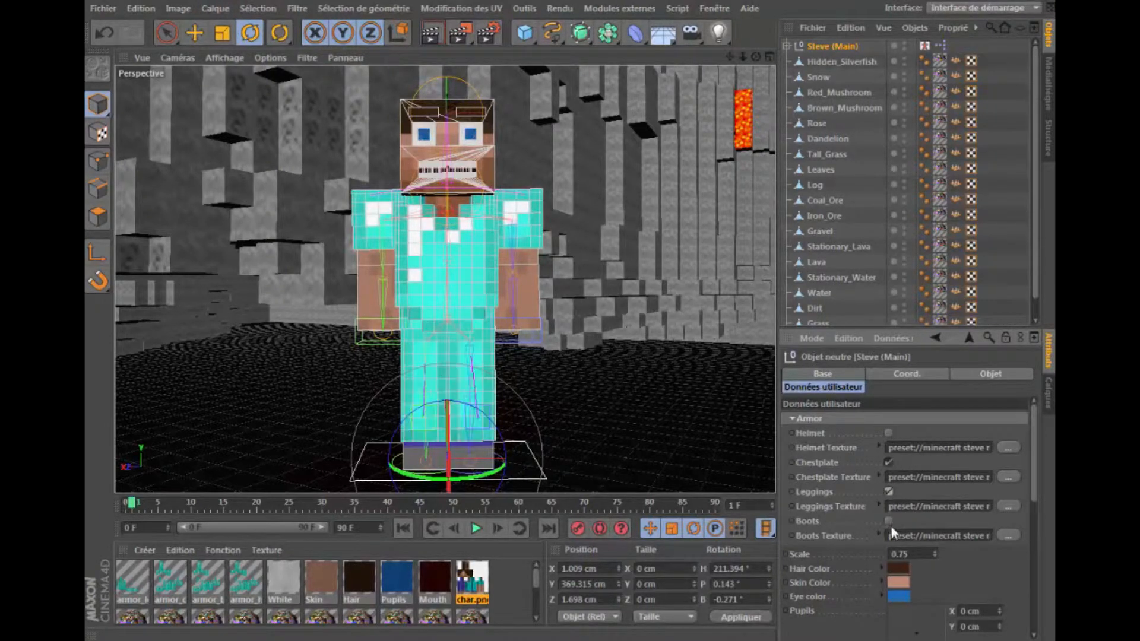
pyautogui.click(891, 522)
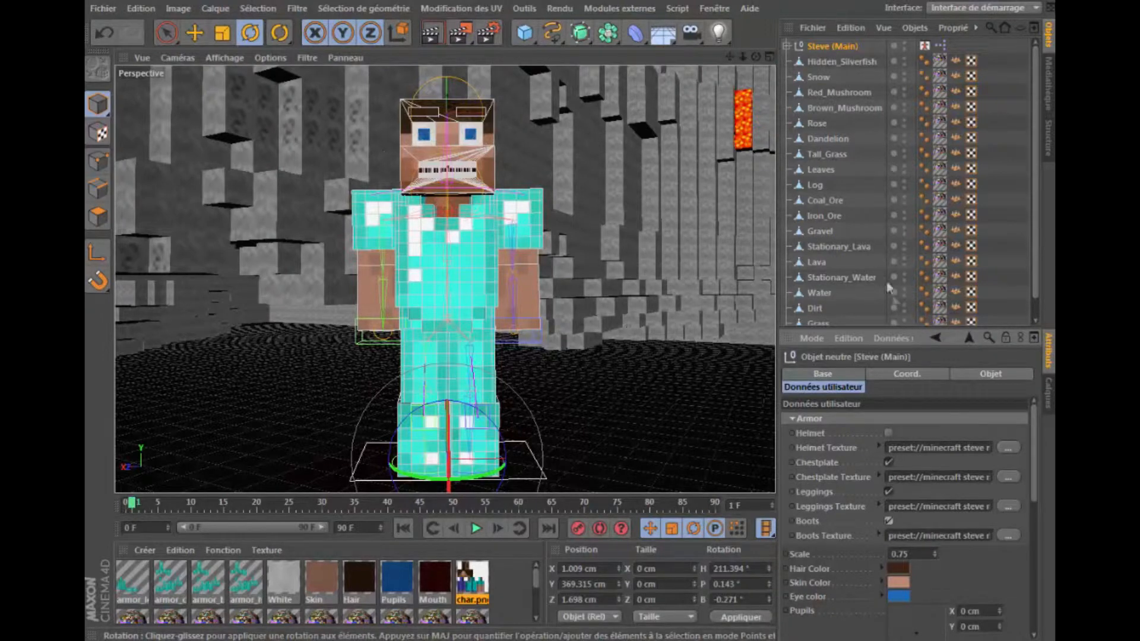
# Set the rig's Eye color to bright red with a hue of 360°
pyautogui.moveTo(1036, 463); pyautogui.dragTo(1036, 479)
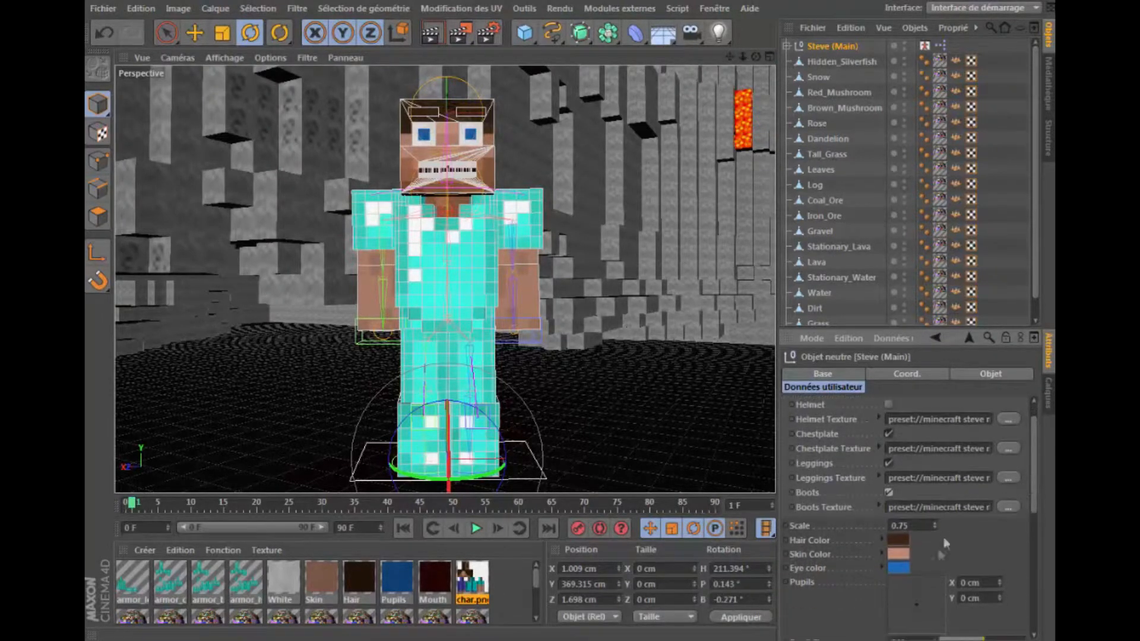
pyautogui.click(902, 570)
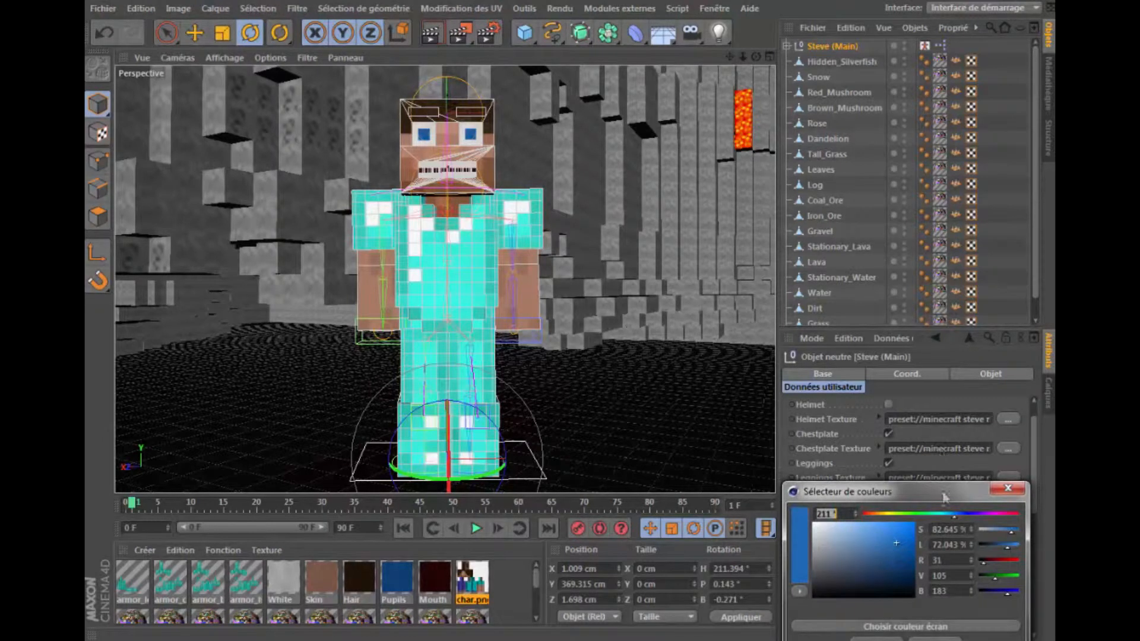
pyautogui.click(1002, 514)
pyautogui.moveTo(1002, 516); pyautogui.dragTo(1017, 515)
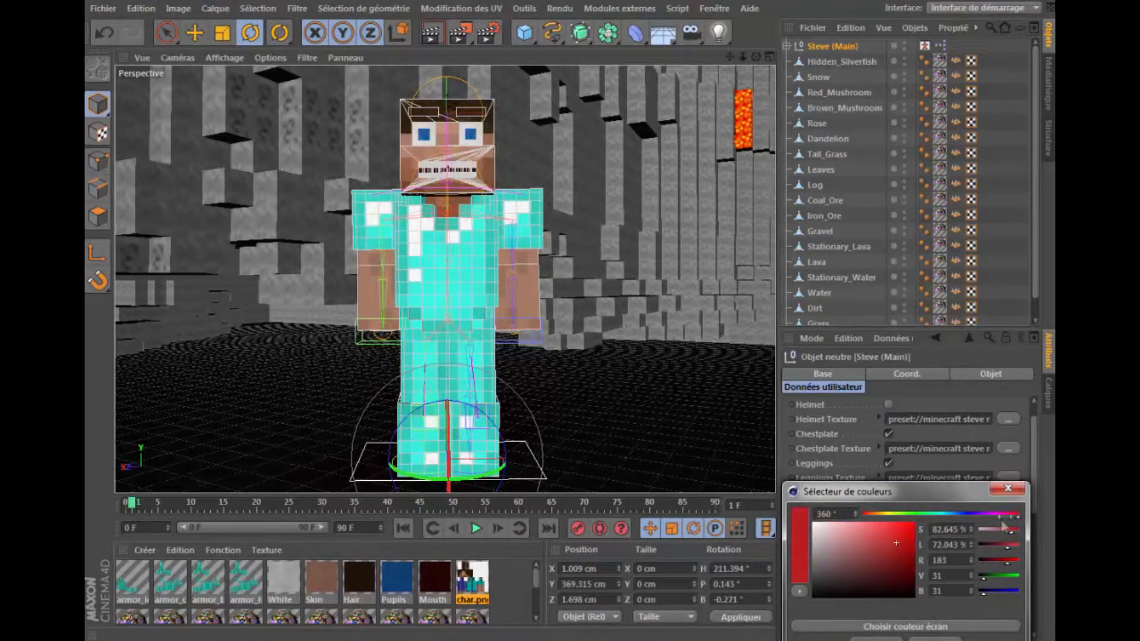
pyautogui.moveTo(899, 545); pyautogui.dragTo(914, 523)
pyautogui.press('Return')
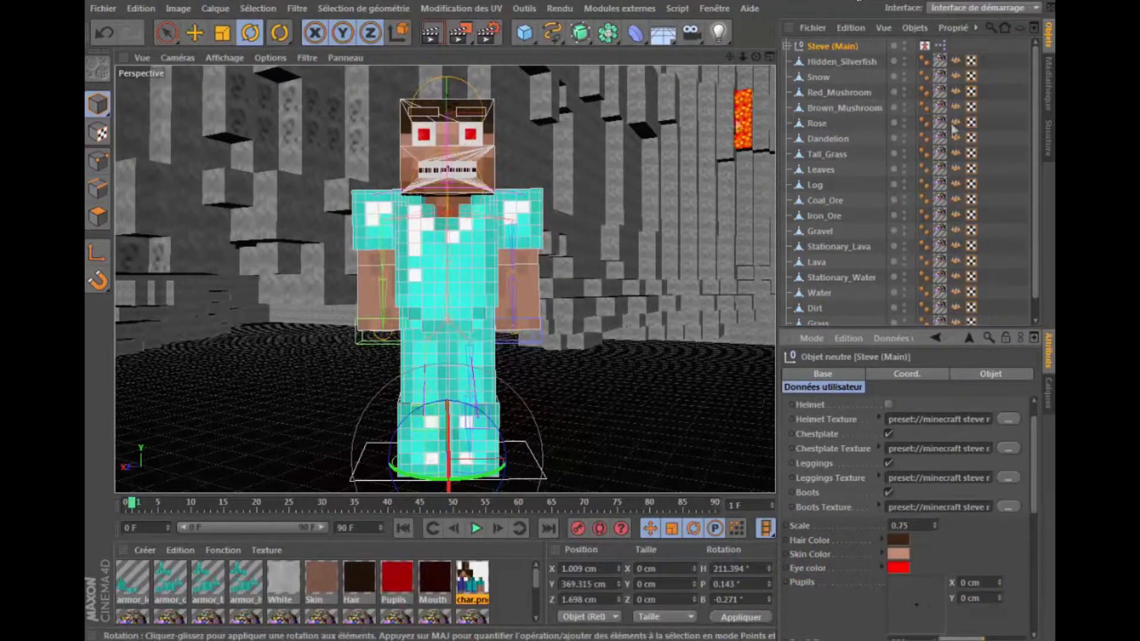
# Set the rig's Pupil Size to 300 cm and its Eyebrow Rotation to -35°
pyautogui.scroll(-3, 1036, 479)
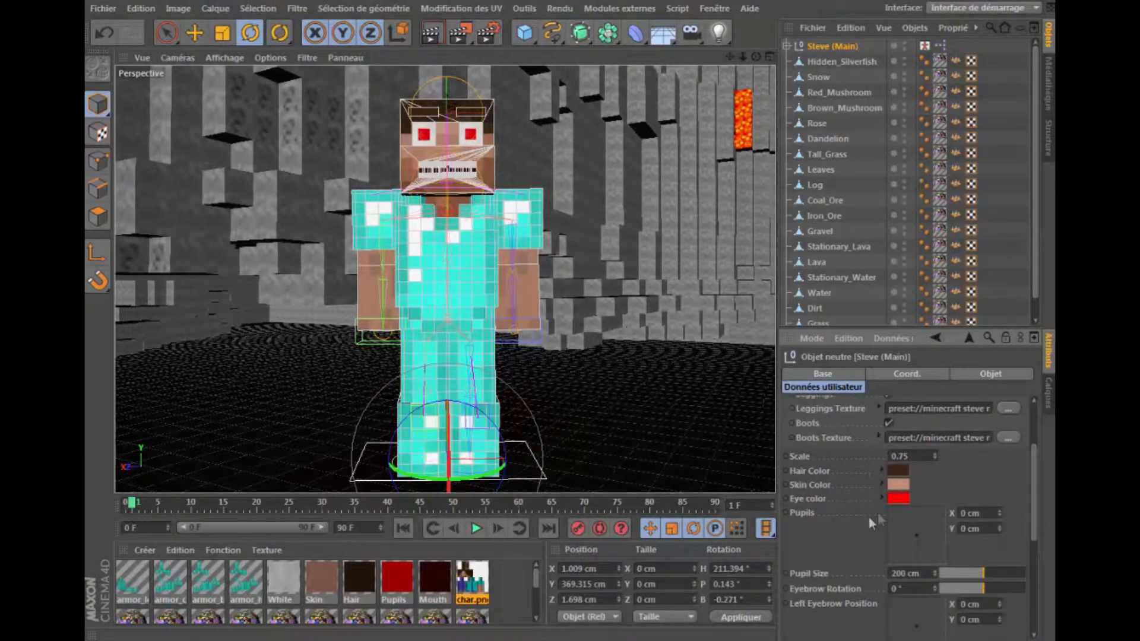
pyautogui.moveTo(961, 571); pyautogui.dragTo(1048, 563)
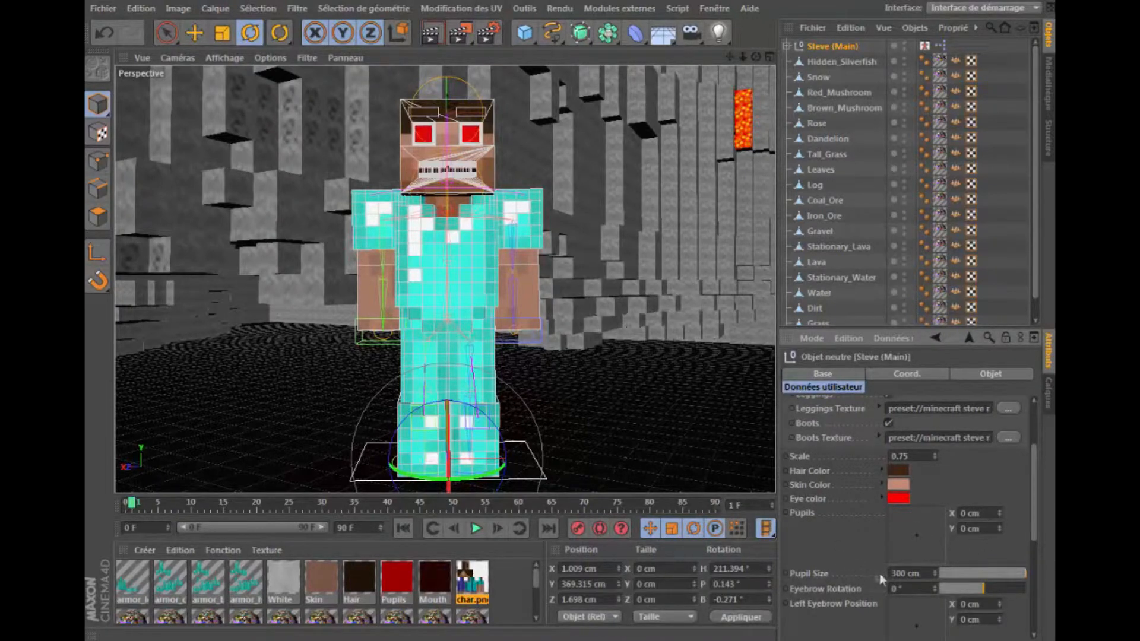
pyautogui.moveTo(983, 589); pyautogui.dragTo(897, 608)
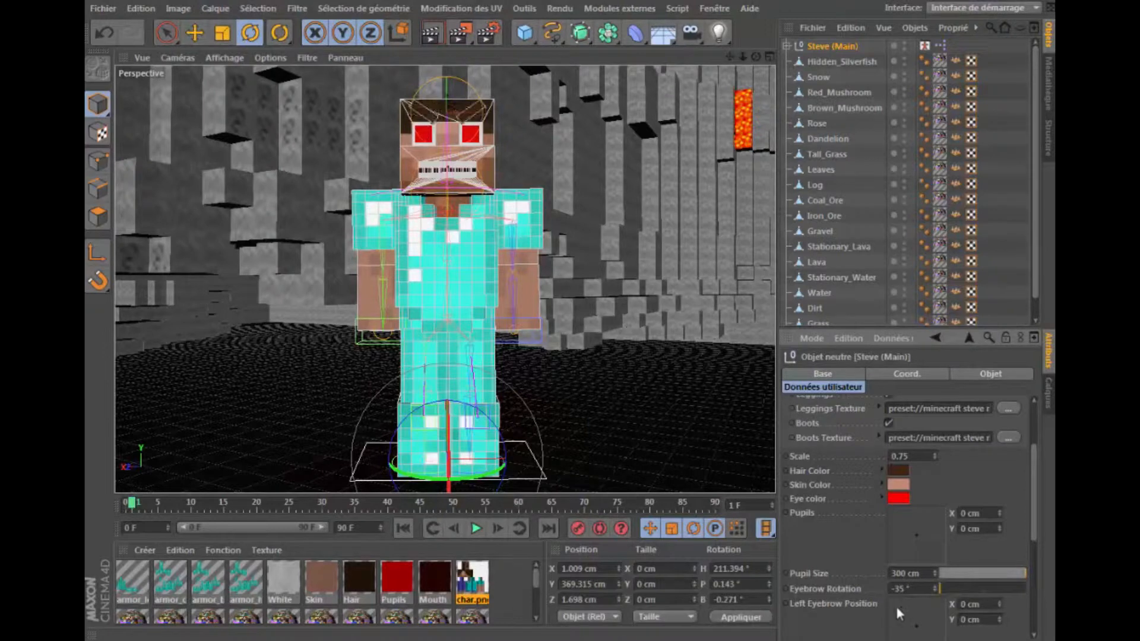
# Set the rig's Hair Color to pure red, RGB 255, 0, 0
pyautogui.click(898, 472)
pyautogui.click(895, 445)
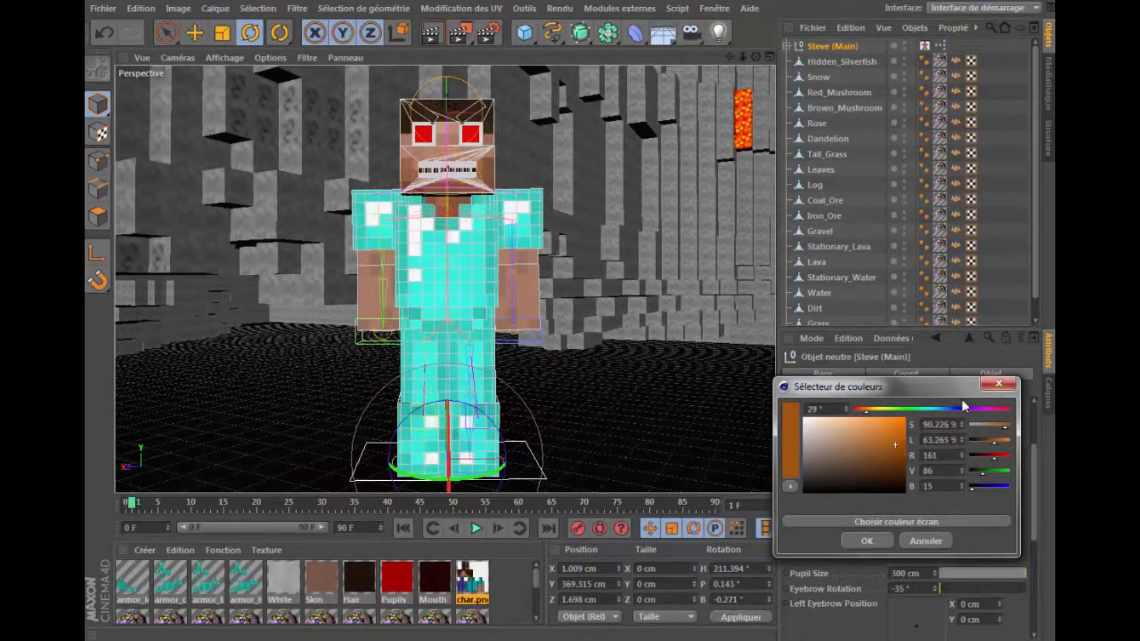
pyautogui.moveTo(991, 410); pyautogui.dragTo(1050, 406)
pyautogui.moveTo(886, 438)
pyautogui.mouseDown()
pyautogui.moveTo(941, 403)
pyautogui.moveTo(922, 407)
pyautogui.mouseUp()
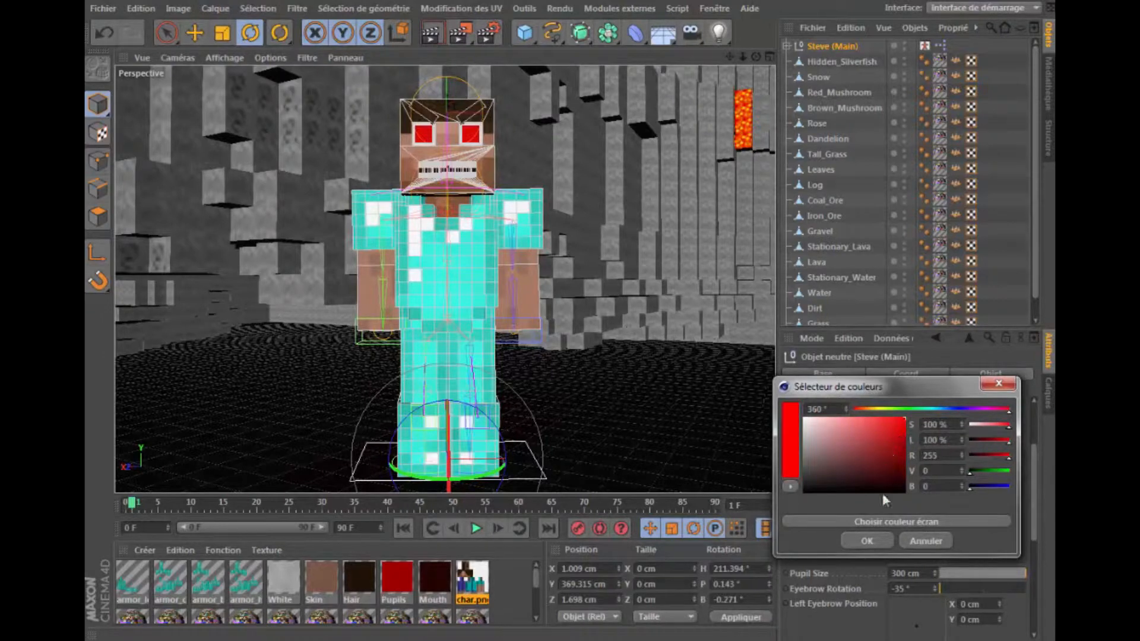
pyautogui.click(869, 542)
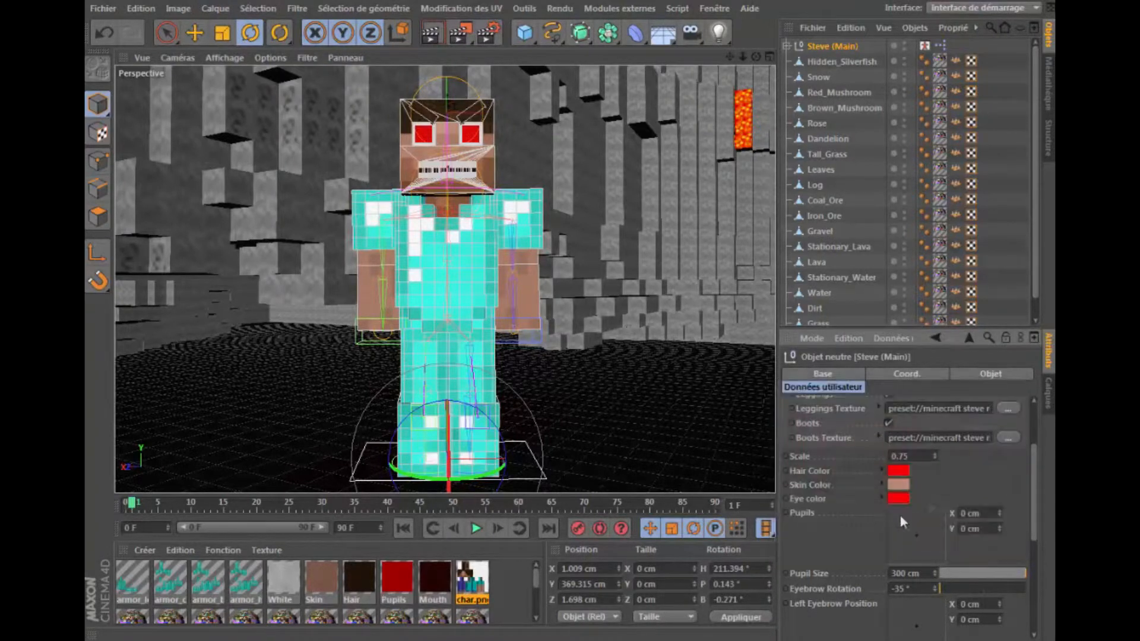
# Set the rig's Skin Color to pure red, RGB 255, 0, 0
pyautogui.click(898, 485)
pyautogui.moveTo(880, 478); pyautogui.dragTo(1010, 428)
pyautogui.moveTo(888, 441); pyautogui.dragTo(903, 436)
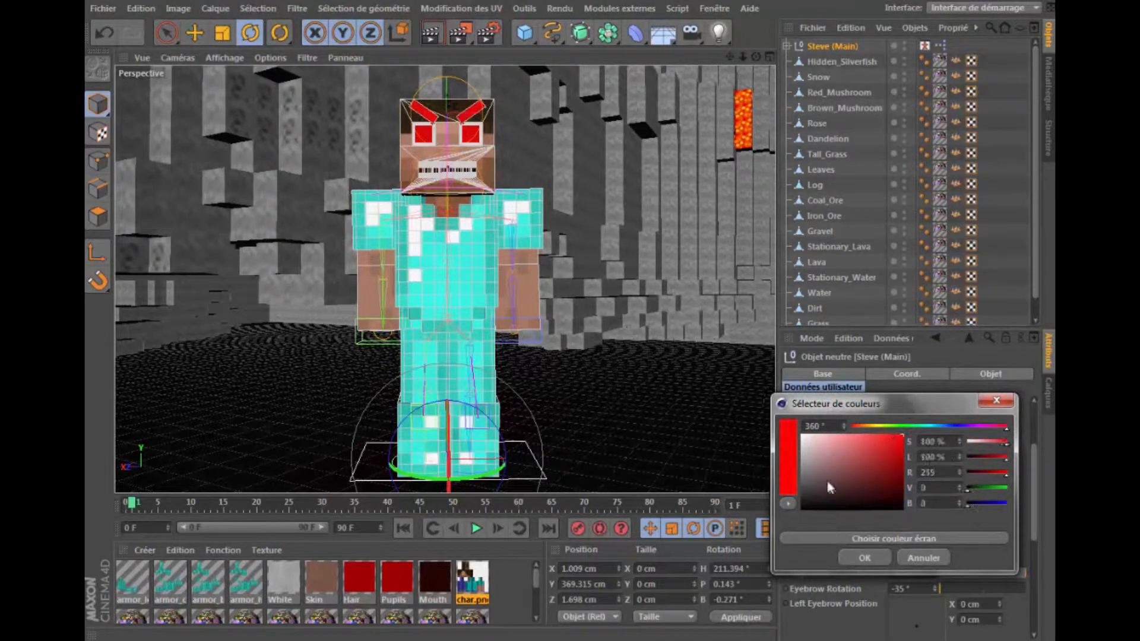
pyautogui.click(855, 555)
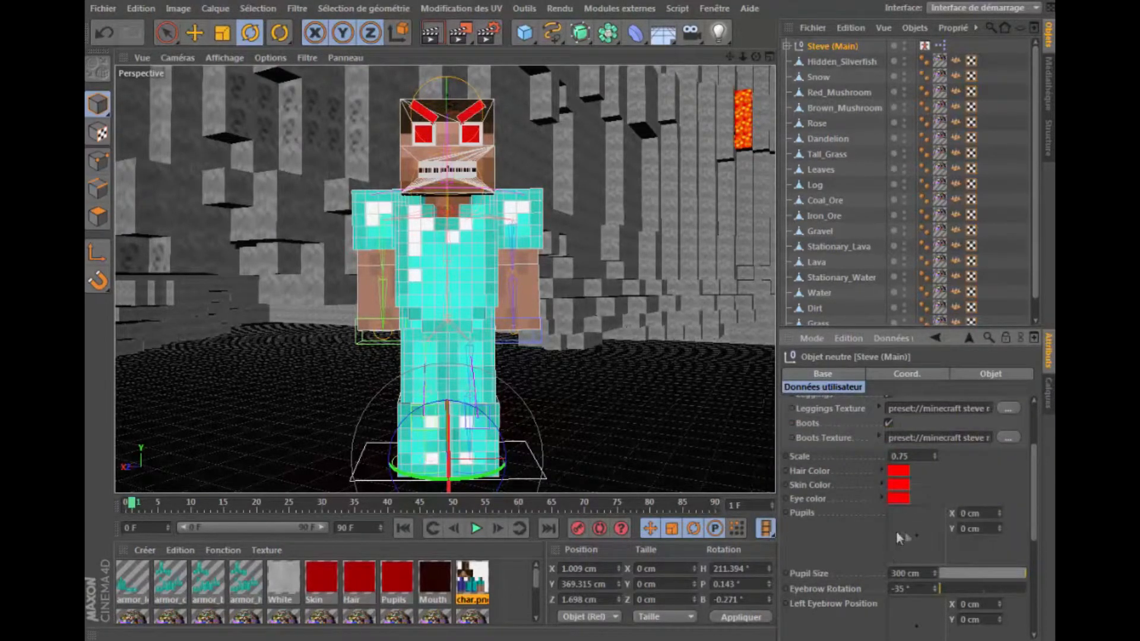
# Set the Left Eyebrow Position to X 1 cm and Y 0.067 cm, Eyelids to 388 cm and Smile to 35 %
pyautogui.moveTo(1032, 517); pyautogui.dragTo(1048, 583)
pyautogui.moveTo(925, 465)
pyautogui.mouseDown()
pyautogui.moveTo(938, 464)
pyautogui.moveTo(921, 465)
pyautogui.mouseUp()
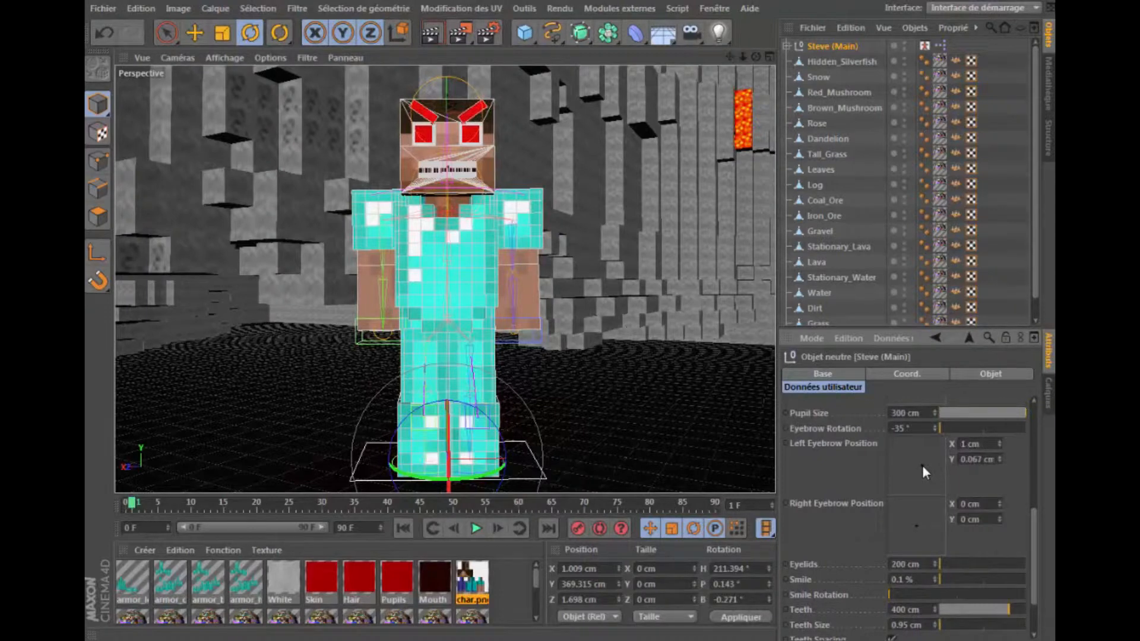
pyautogui.moveTo(943, 569)
pyautogui.mouseDown()
pyautogui.moveTo(1015, 567)
pyautogui.moveTo(953, 581)
pyautogui.moveTo(1026, 580)
pyautogui.mouseUp()
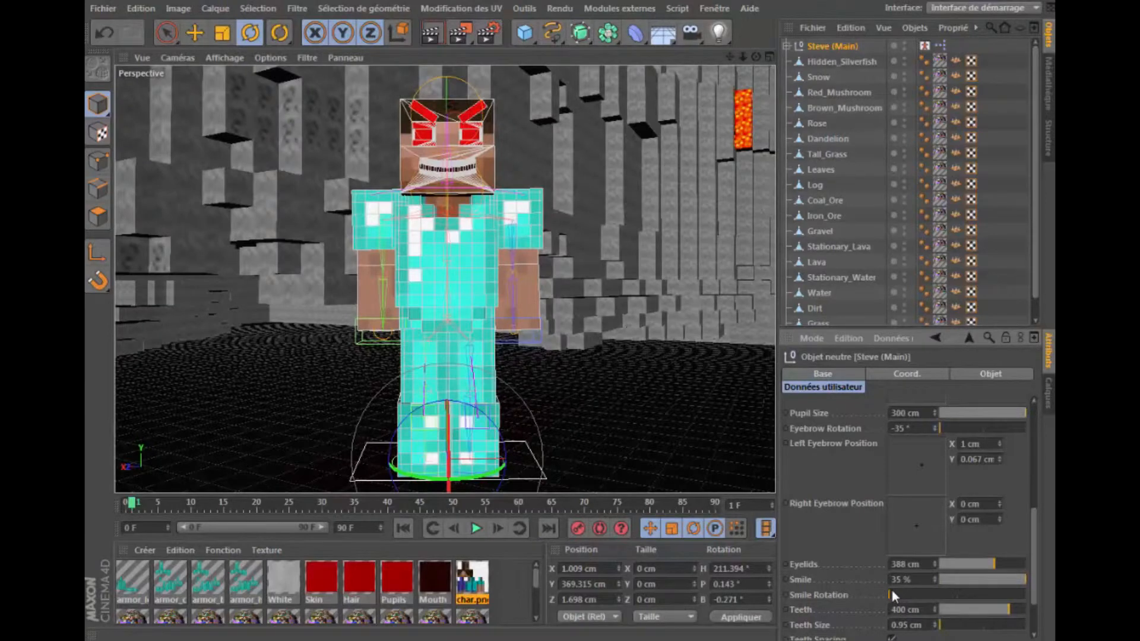
# Set the rig's Teeth to 505 cm and Mouth (Wide) to 340 cm, and render the view to check the face
pyautogui.moveTo(894, 592); pyautogui.dragTo(1028, 610)
pyautogui.scroll(-3, 1031, 597)
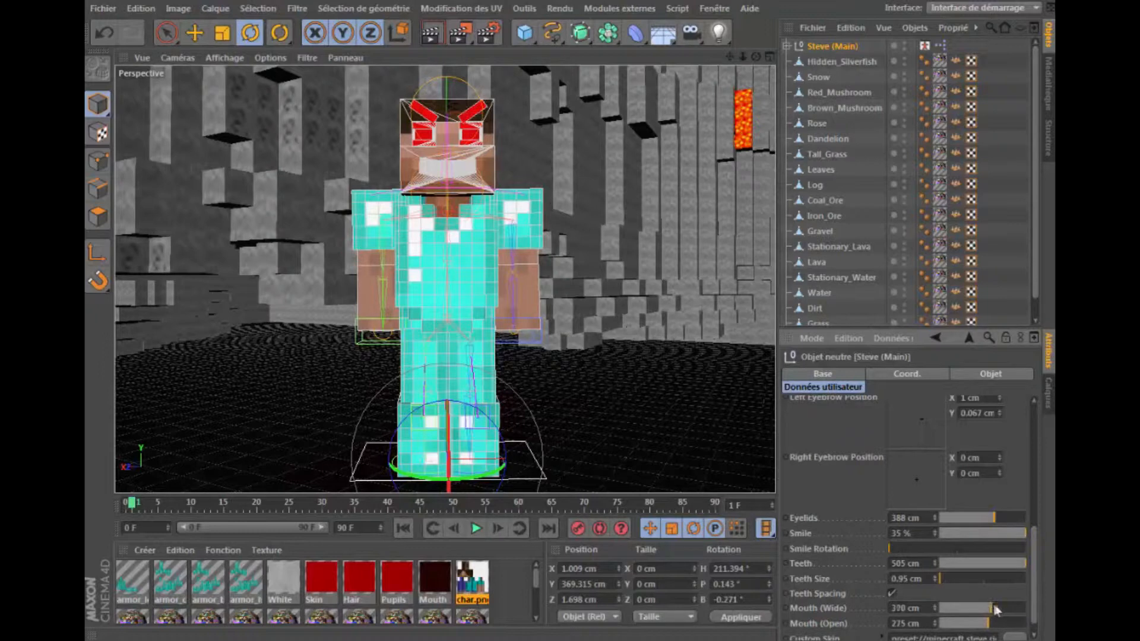
pyautogui.moveTo(1001, 605); pyautogui.dragTo(1034, 630)
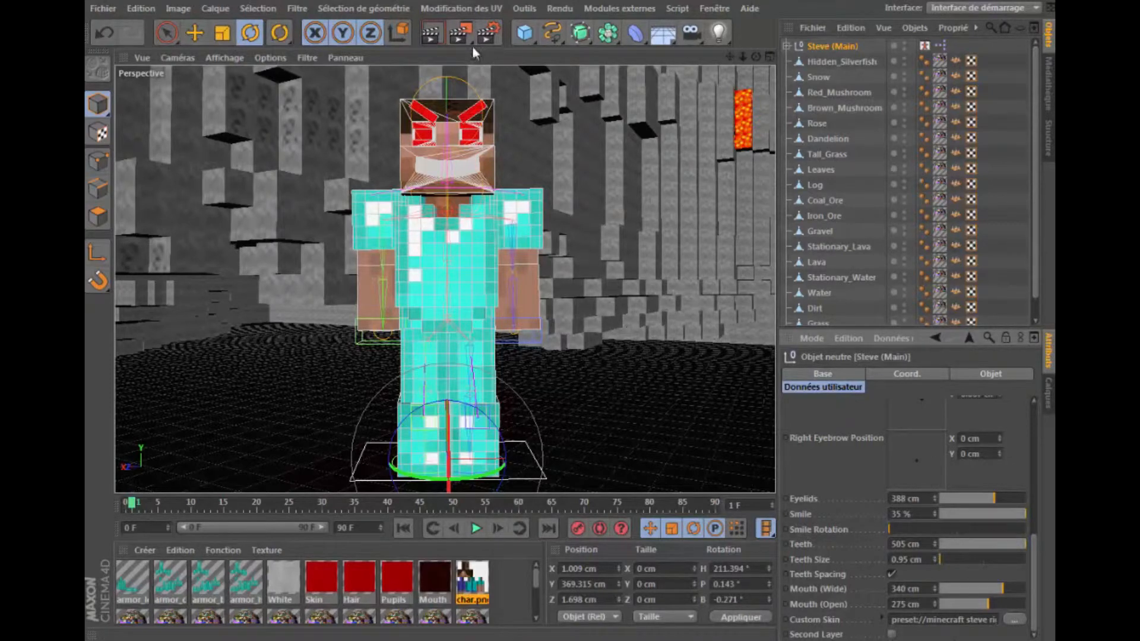
pyautogui.click(432, 33)
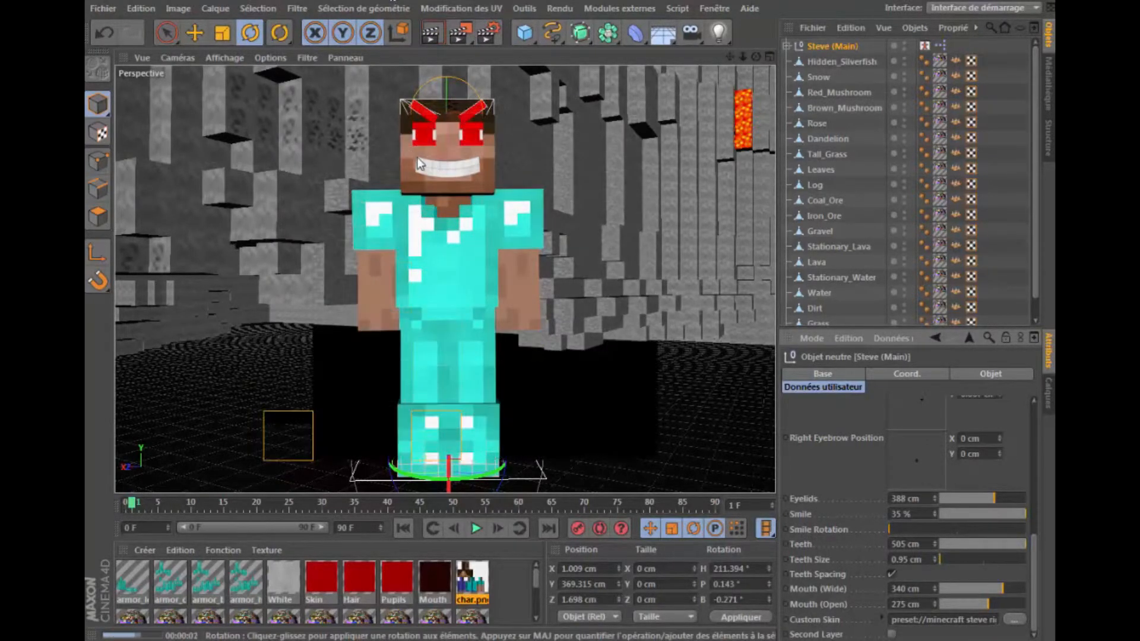
pyautogui.click(601, 402)
# Lower the whole Steve rig about 102 cm along Y, to about Y 267.3 cm, to bring it down towards the ground
pyautogui.keyDown('alt'); pyautogui.moveTo(444, 278); pyautogui.dragTo(444, 279); pyautogui.keyUp('alt')
pyautogui.click(196, 33)
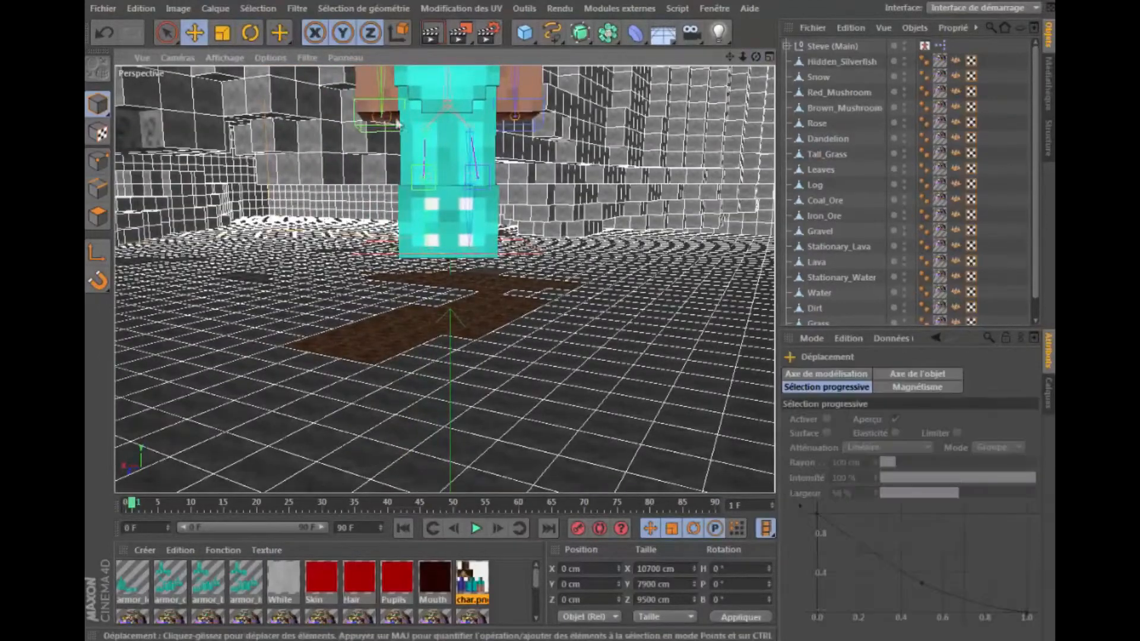
pyautogui.click(831, 45)
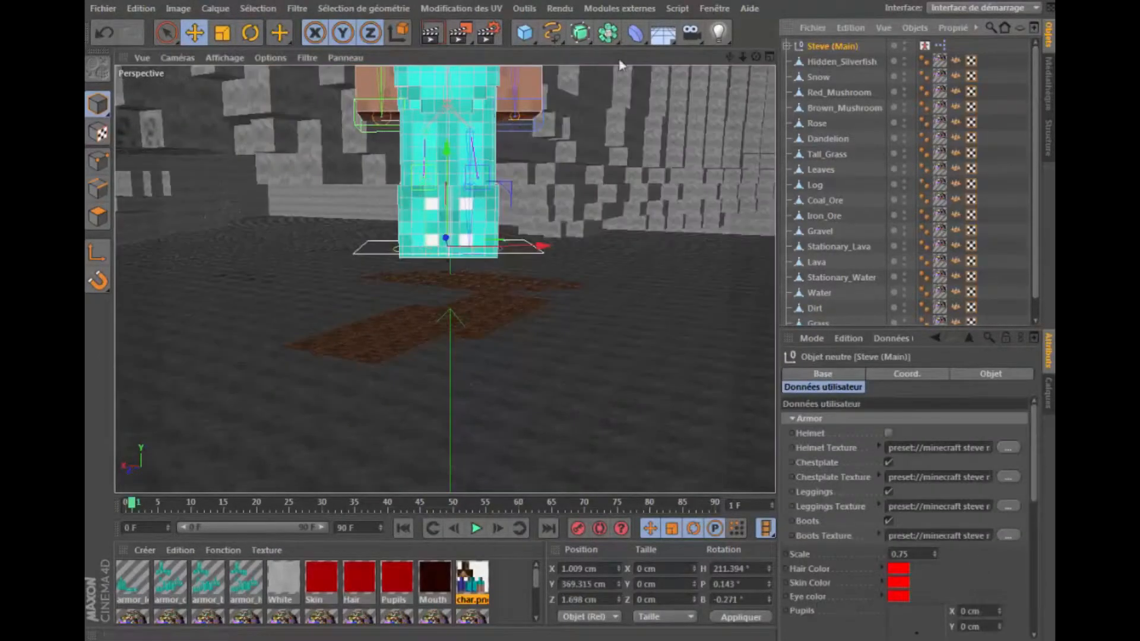
pyautogui.moveTo(455, 155); pyautogui.dragTo(455, 331)
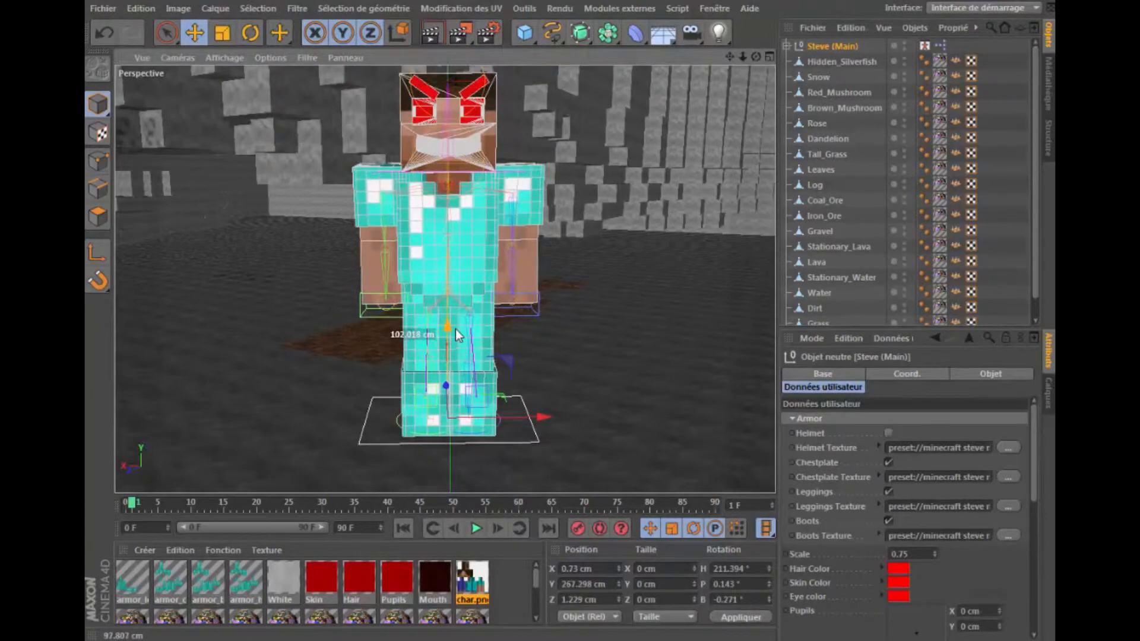
# Pick the right hand control in the rig's visual selector and raise it forward to about X -48, Y 42.7, Z -64.2 cm
pyautogui.click(924, 46)
pyautogui.scroll(-4, 928, 489)
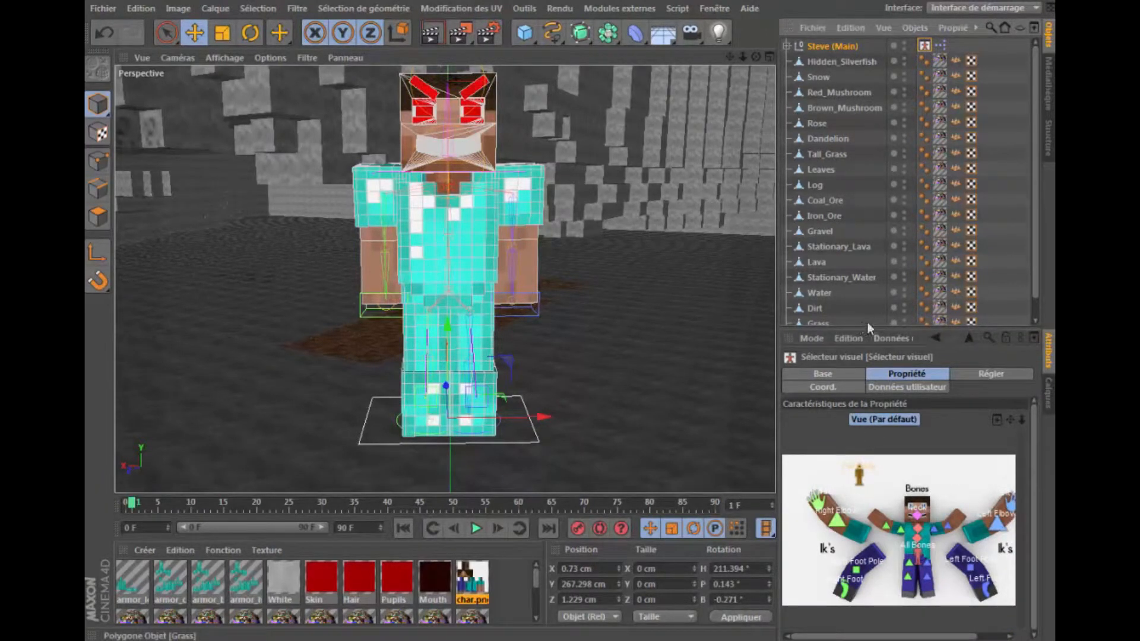
pyautogui.scroll(2, 967, 547)
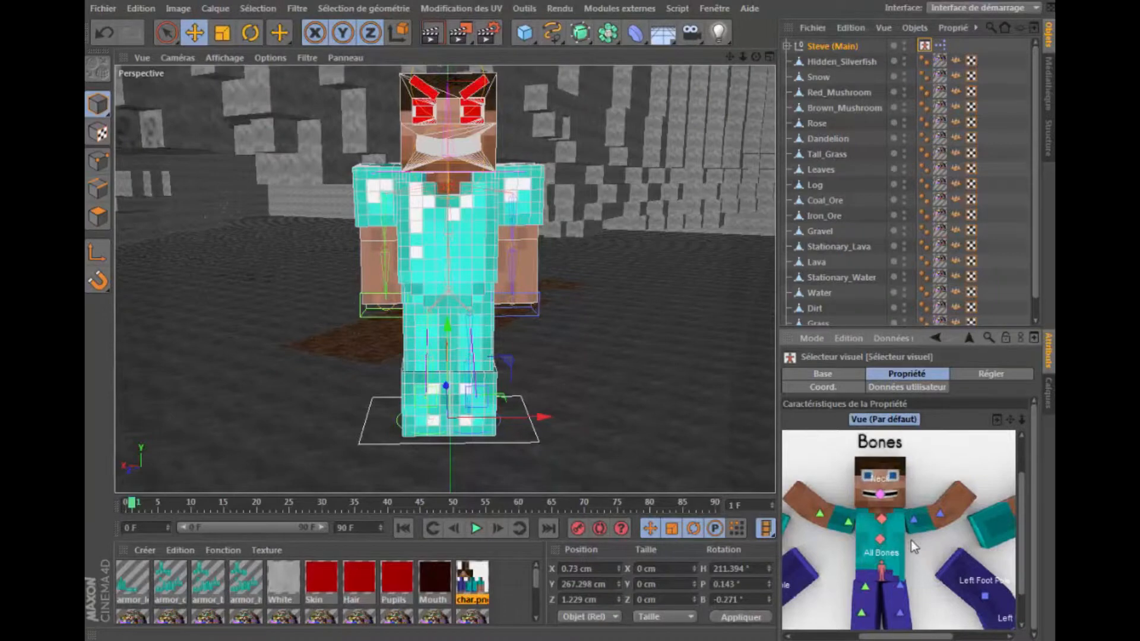
pyautogui.scroll(-2, 910, 538)
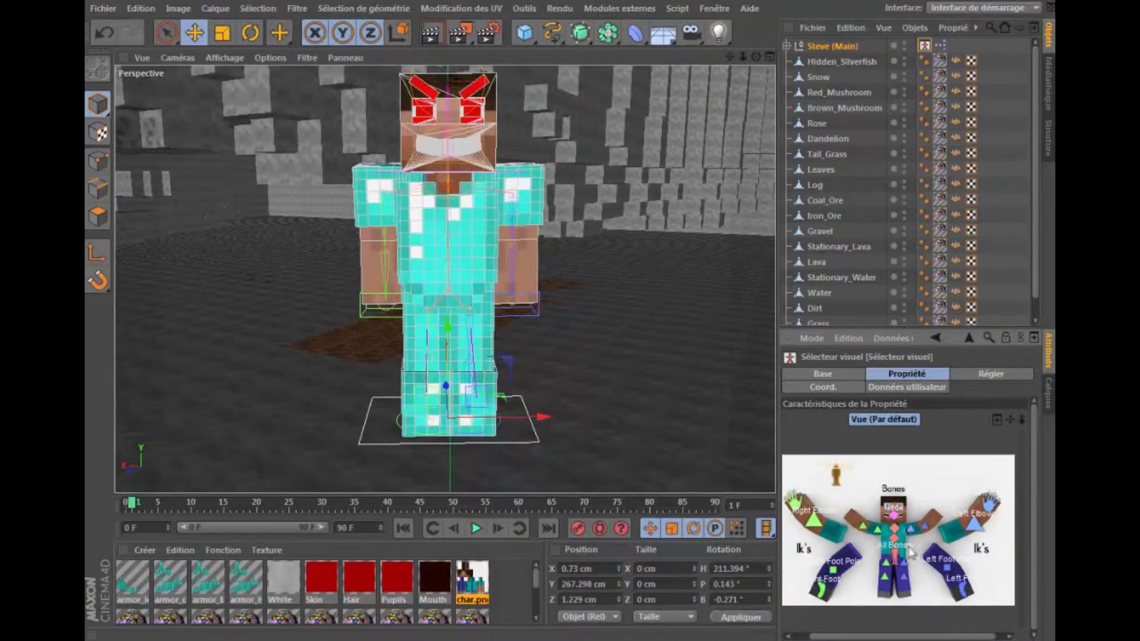
pyautogui.moveTo(928, 638)
pyautogui.mouseDown()
pyautogui.moveTo(897, 638)
pyautogui.moveTo(913, 638)
pyautogui.mouseUp()
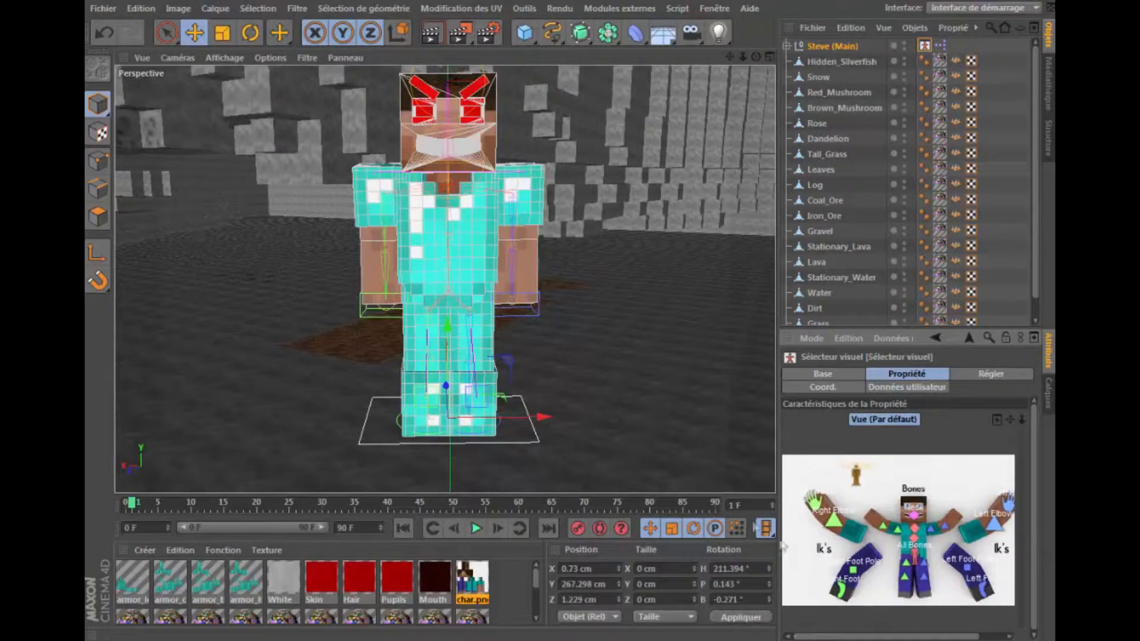
pyautogui.click(810, 504)
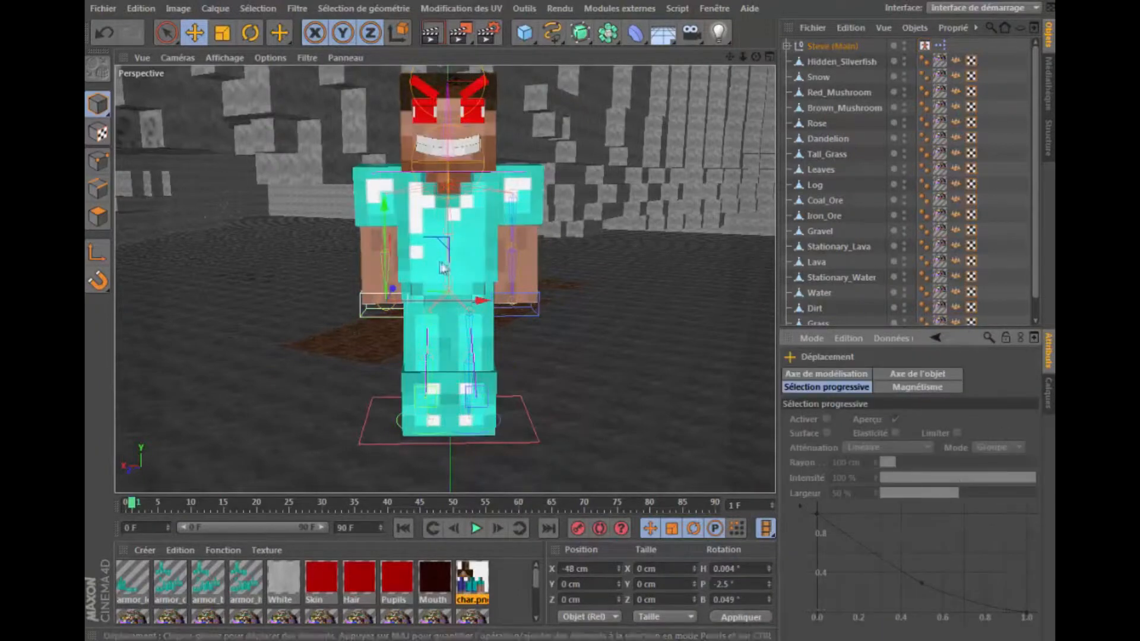
pyautogui.moveTo(402, 261)
pyautogui.mouseDown()
pyautogui.moveTo(404, 238)
pyautogui.moveTo(402, 290)
pyautogui.moveTo(420, 289)
pyautogui.moveTo(386, 254)
pyautogui.moveTo(391, 218)
pyautogui.moveTo(382, 256)
pyautogui.mouseUp()
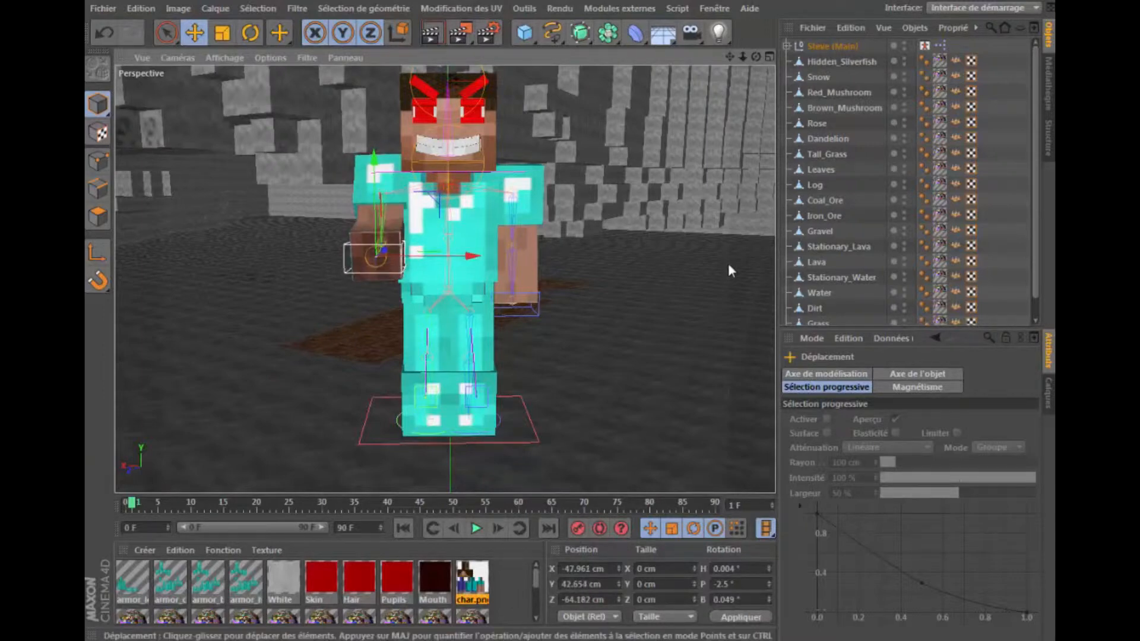
# Pick the left hand control in the visual selector and raise it forward to about X 48, Y 38, Z -56.7 cm
pyautogui.click(513, 305)
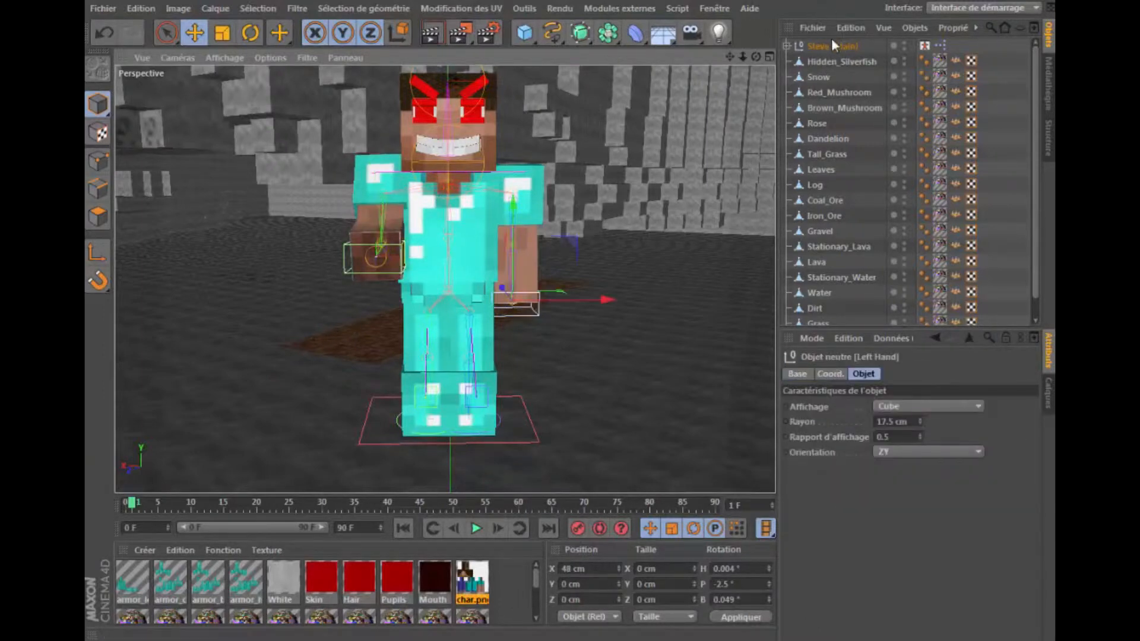
pyautogui.click(925, 46)
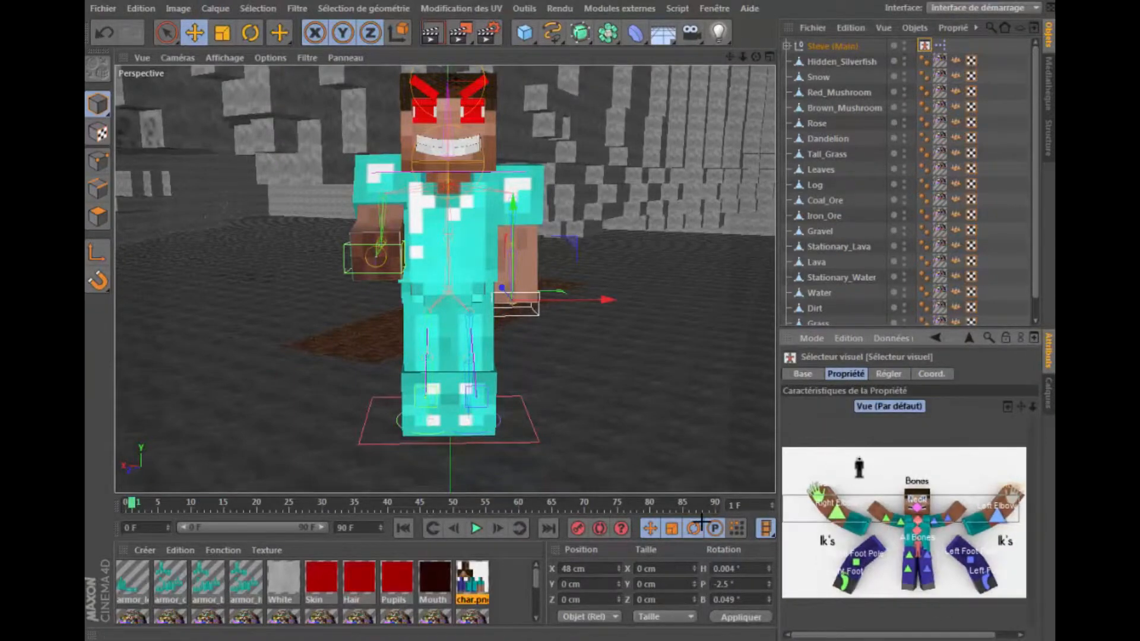
pyautogui.press('r')
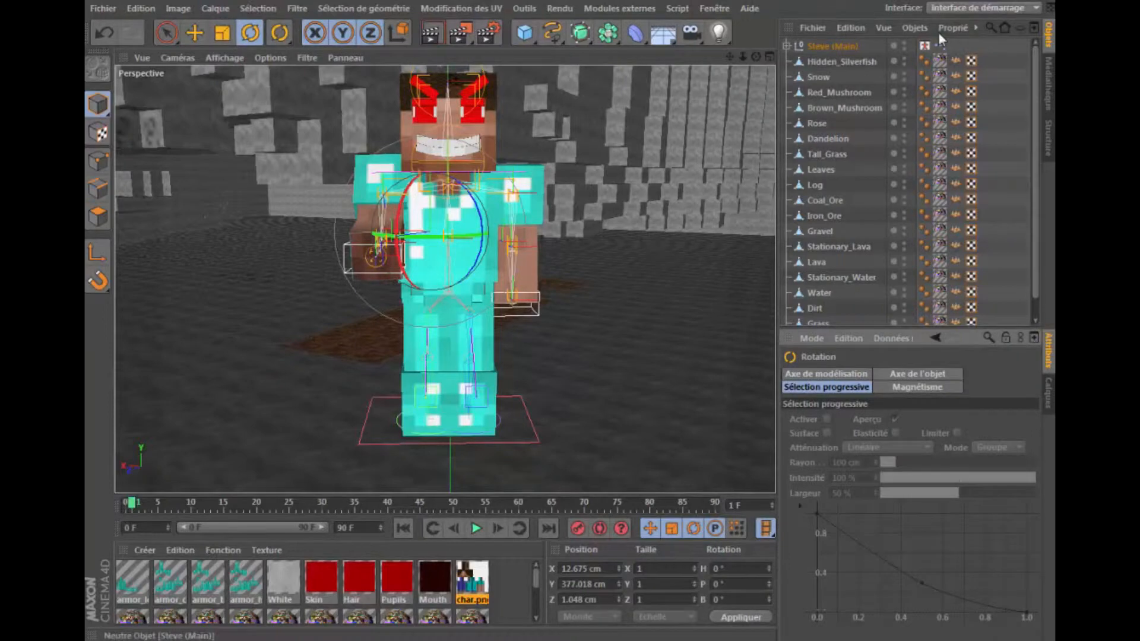
pyautogui.click(924, 47)
pyautogui.click(819, 493)
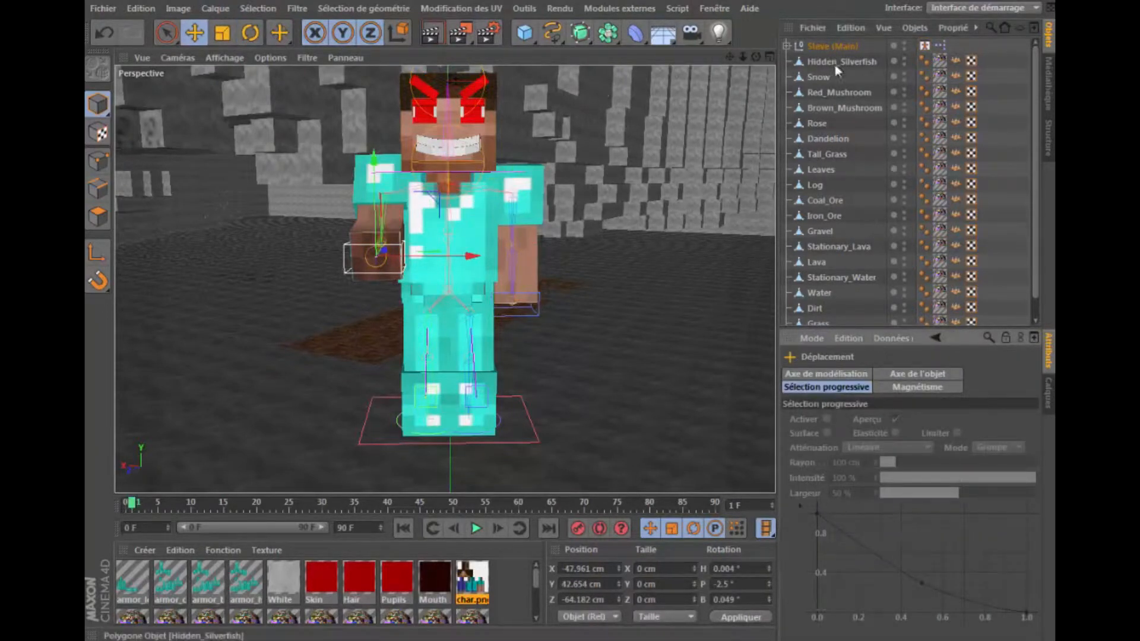
pyautogui.click(925, 47)
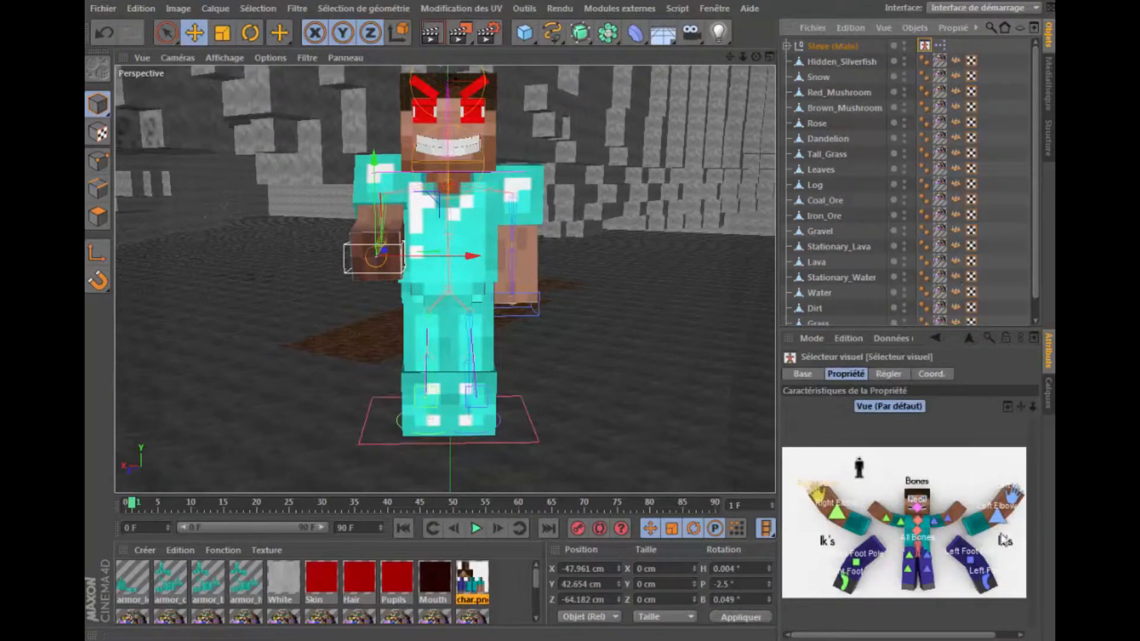
pyautogui.click(1013, 490)
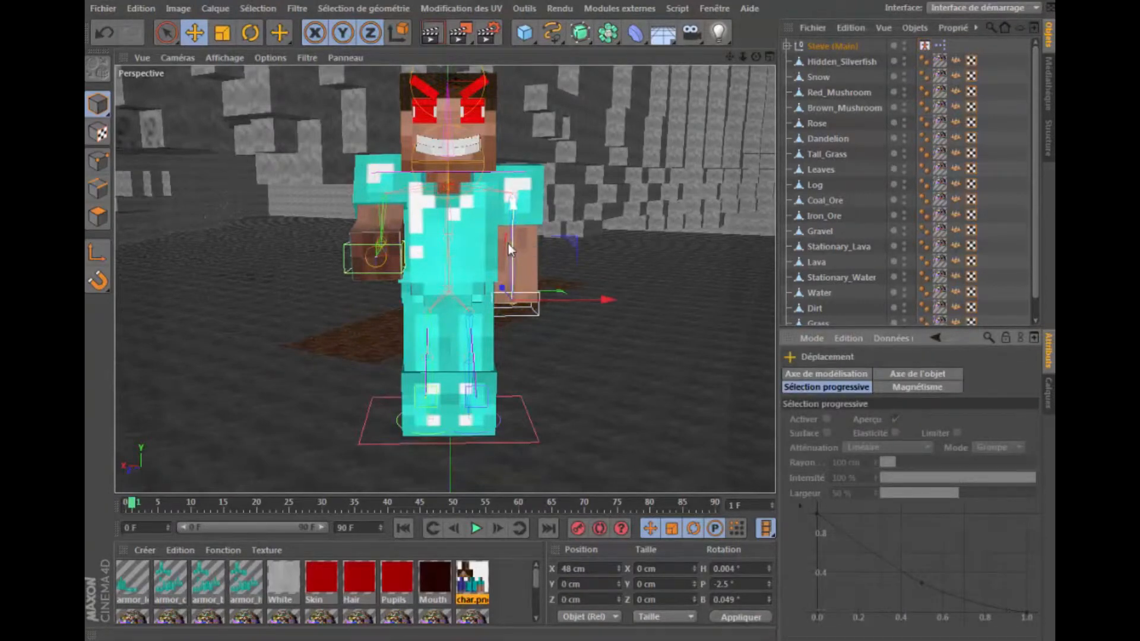
pyautogui.moveTo(510, 250)
pyautogui.mouseDown()
pyautogui.moveTo(507, 220)
pyautogui.moveTo(509, 267)
pyautogui.moveTo(538, 289)
pyautogui.moveTo(518, 232)
pyautogui.moveTo(519, 249)
pyautogui.mouseUp()
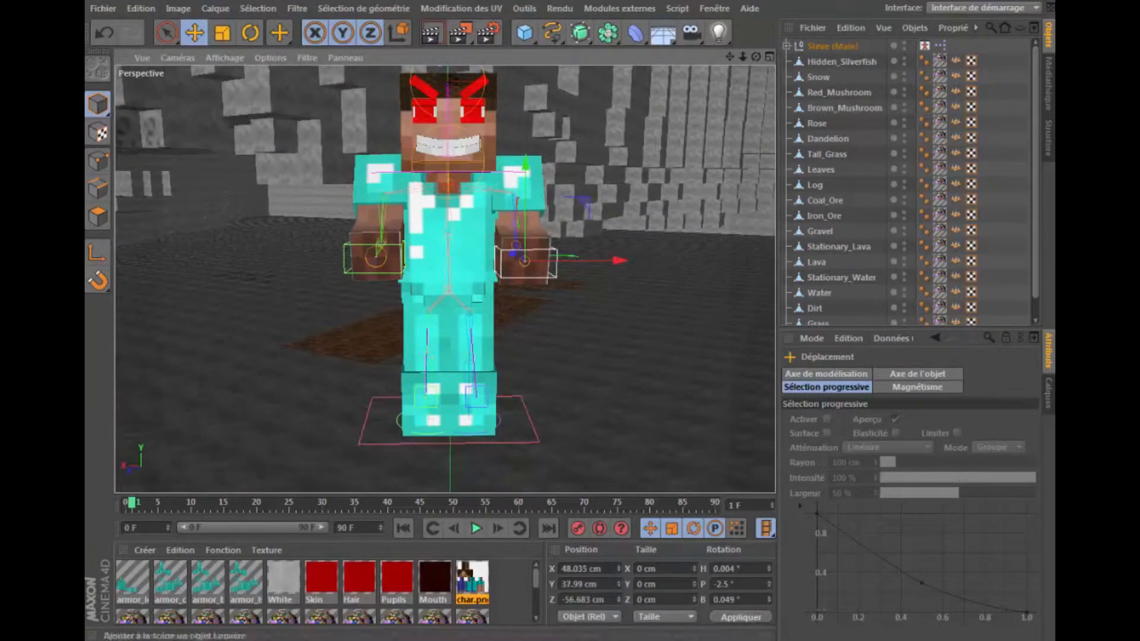
# Pick the right foot control in the visual selector and raise it to about Y -23.4 cm, Z -1.1 cm
pyautogui.moveTo(756, 57); pyautogui.dragTo(748, 94)
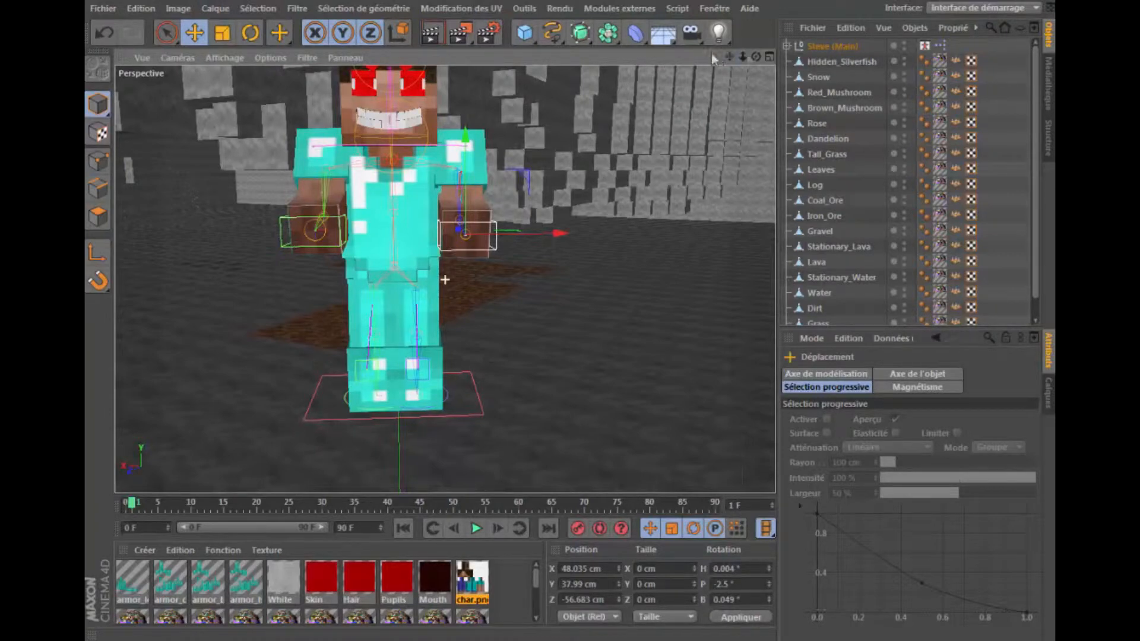
pyautogui.click(925, 45)
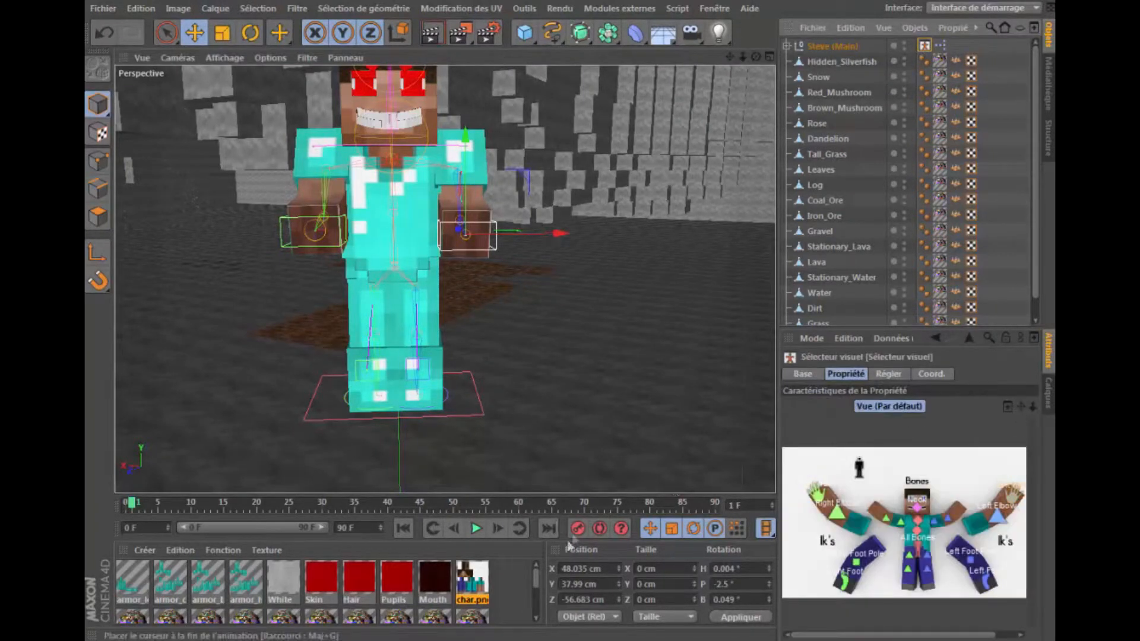
pyautogui.click(850, 592)
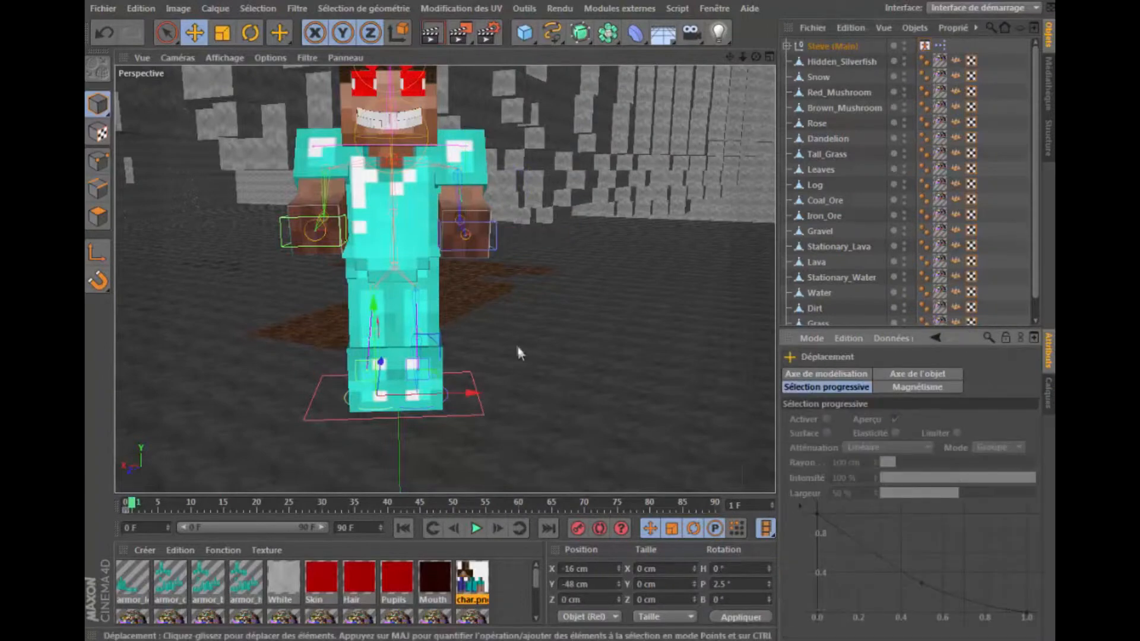
pyautogui.moveTo(379, 383); pyautogui.dragTo(366, 320)
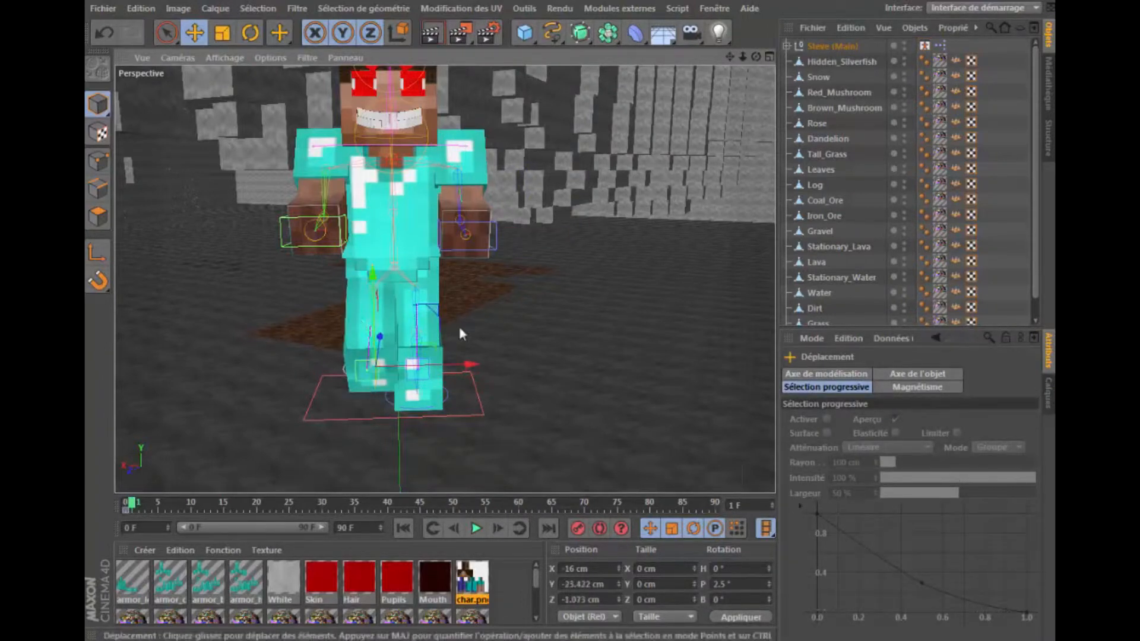
# Pick the left foot control and lift it backward and outward to about X 62.1, Y 6.7, Z 34.7 cm
pyautogui.click(925, 46)
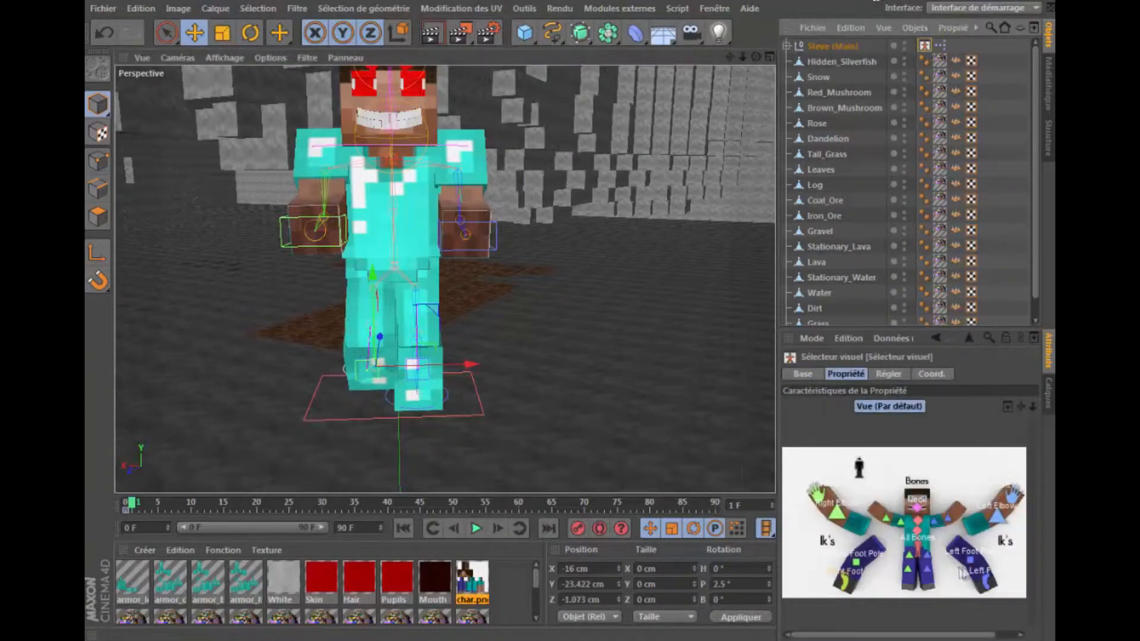
pyautogui.click(994, 594)
pyautogui.moveTo(509, 395); pyautogui.dragTo(536, 312)
pyautogui.moveTo(492, 251); pyautogui.dragTo(491, 270)
pyautogui.moveTo(527, 316); pyautogui.dragTo(504, 310)
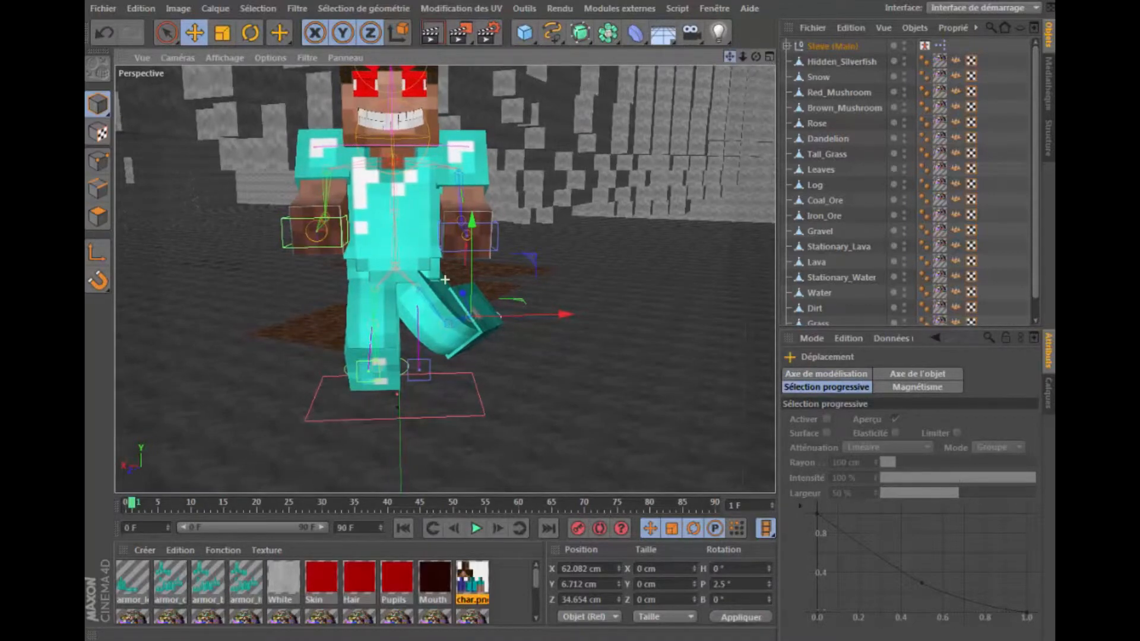
# Frame the whole character in the perspective view and render the view to check the pose
pyautogui.moveTo(730, 56); pyautogui.dragTo(735, 59)
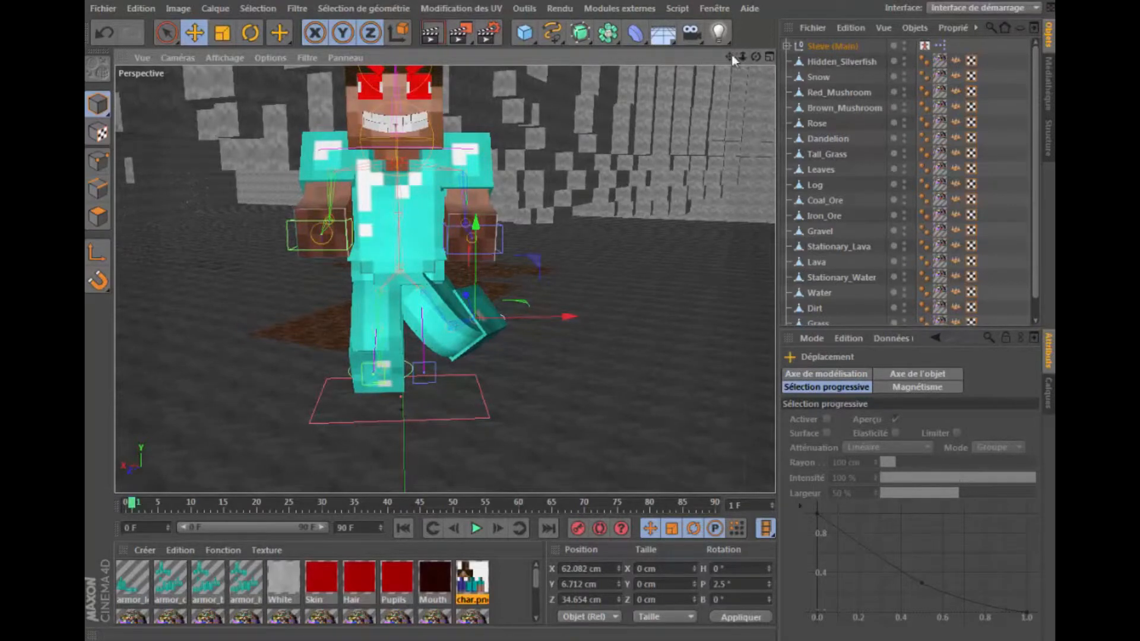
pyautogui.moveTo(730, 57); pyautogui.dragTo(760, 78)
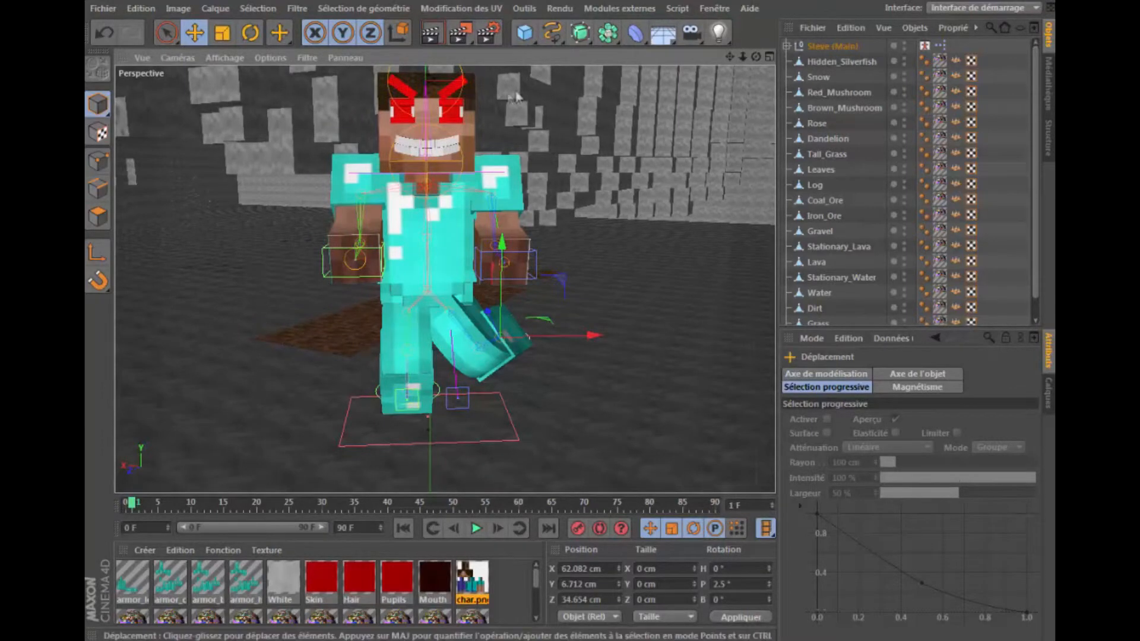
pyautogui.click(433, 33)
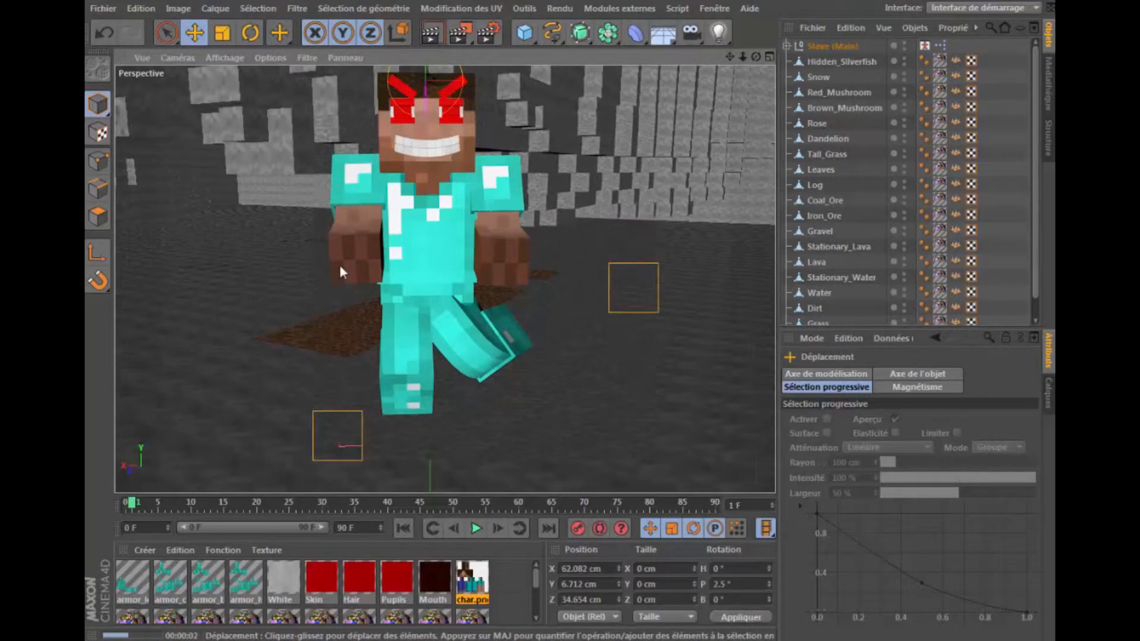
pyautogui.click(504, 565)
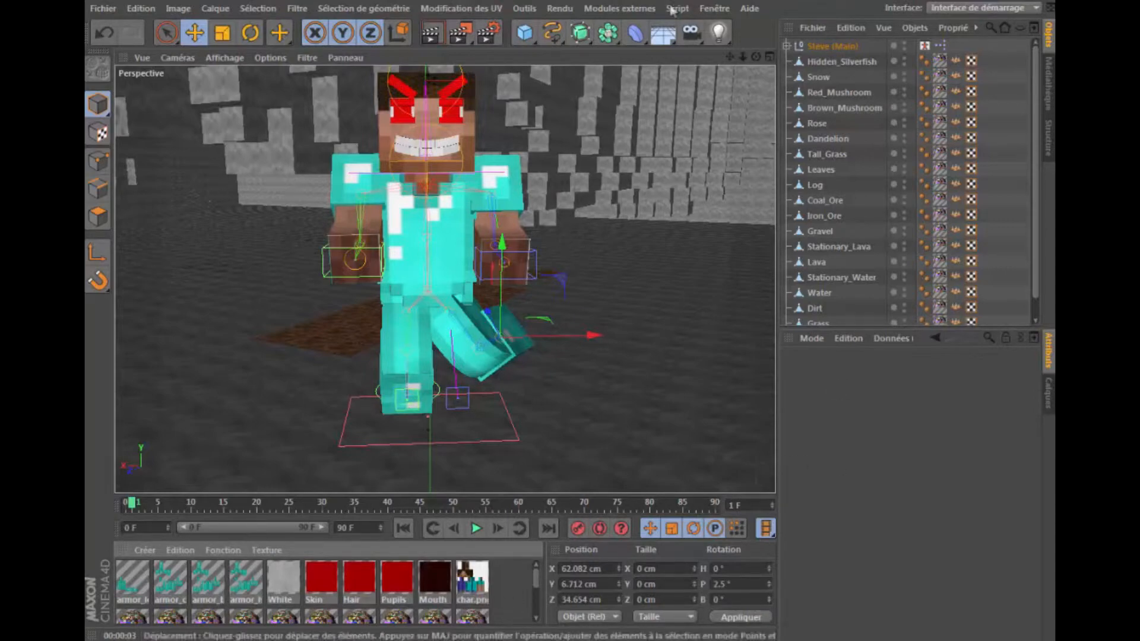
# Go to frame 0, pick the right hand control in the rig's visual selector and record a keyframe for it
pyautogui.click(877, 46)
pyautogui.click(924, 45)
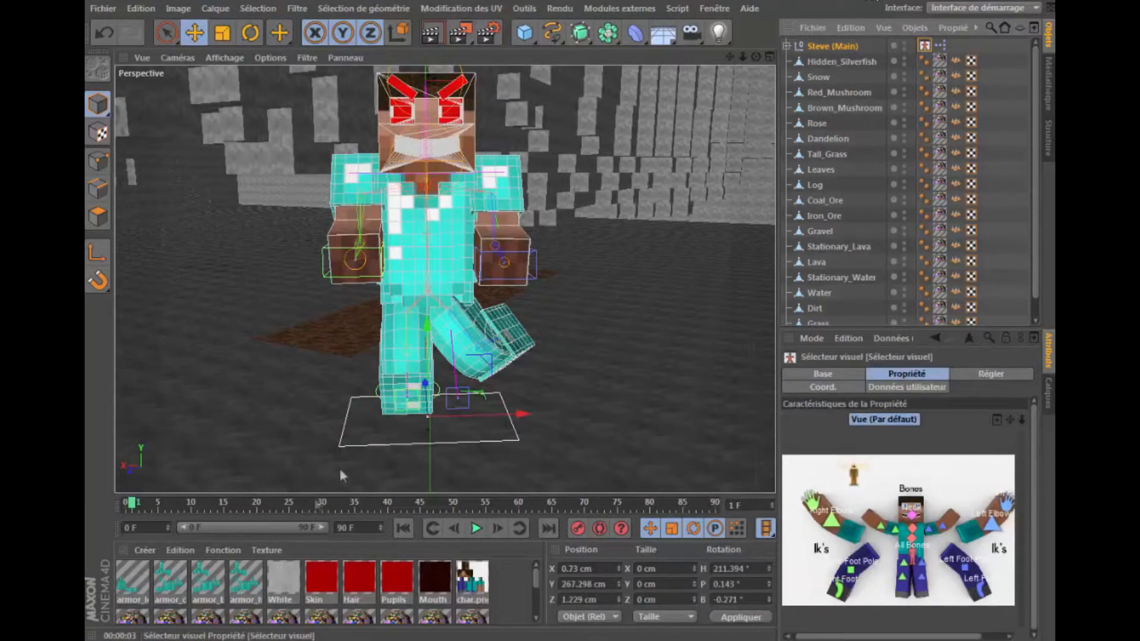
pyautogui.moveTo(132, 507); pyautogui.dragTo(125, 507)
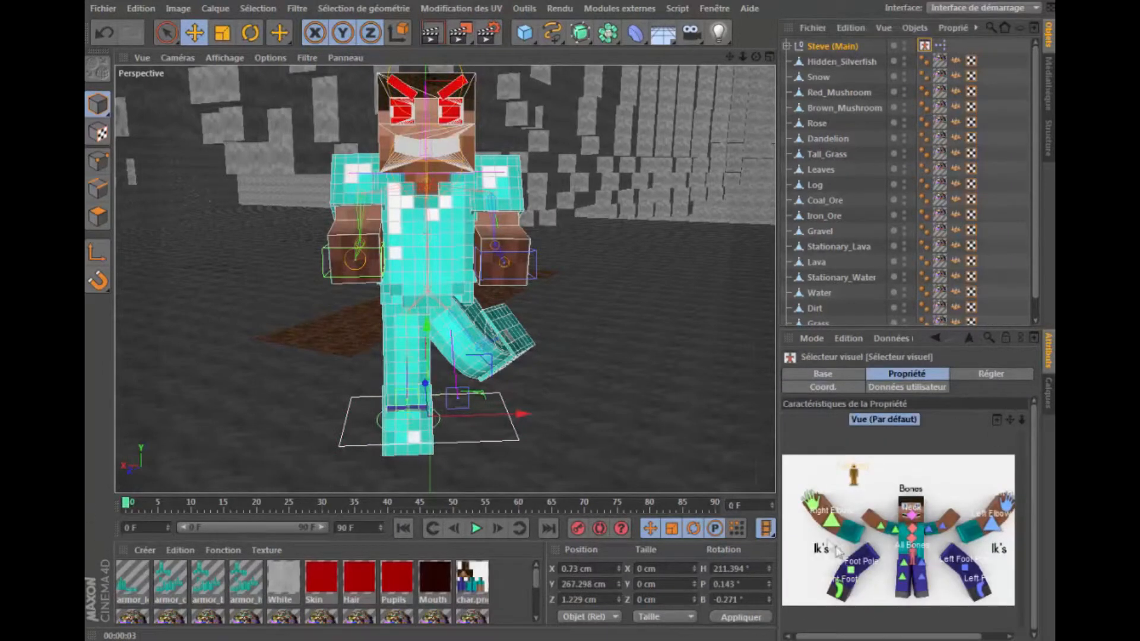
pyautogui.click(819, 510)
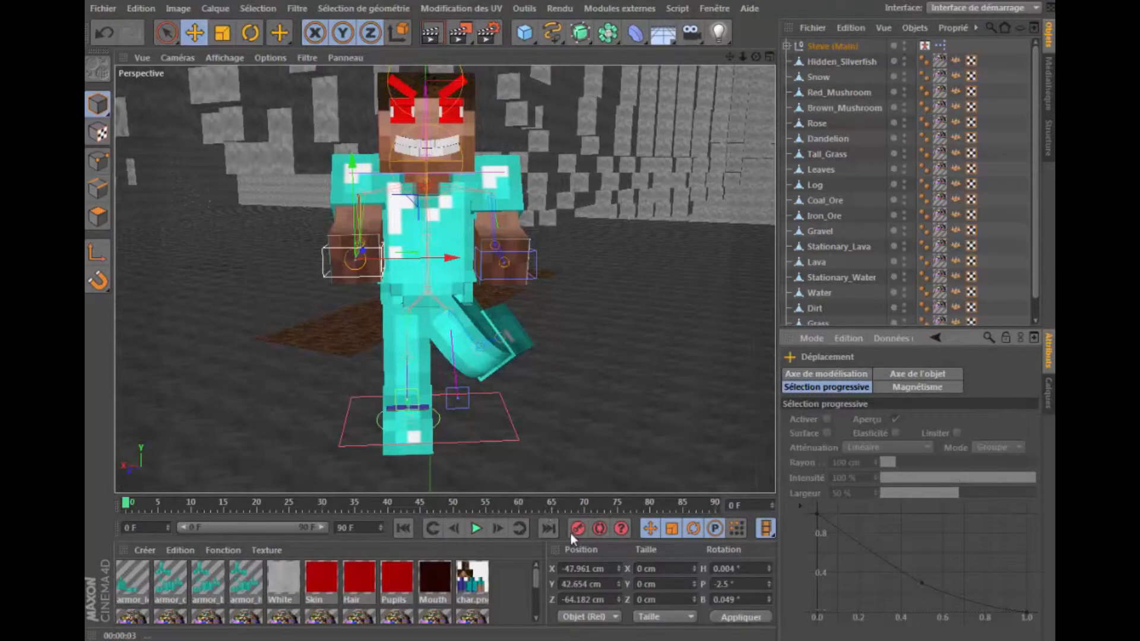
# At frame 20, move the right hand back to about Y 22.9, Z 387.9 cm, record a keyframe and return to frame 0
pyautogui.click(252, 501)
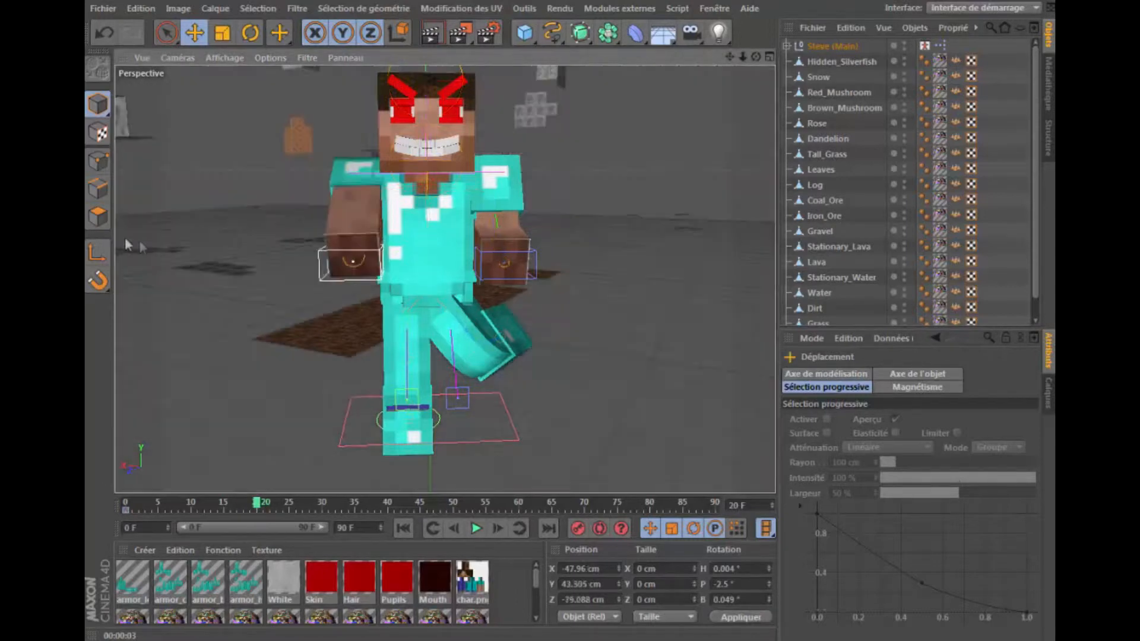
pyautogui.moveTo(353, 259); pyautogui.dragTo(369, 240)
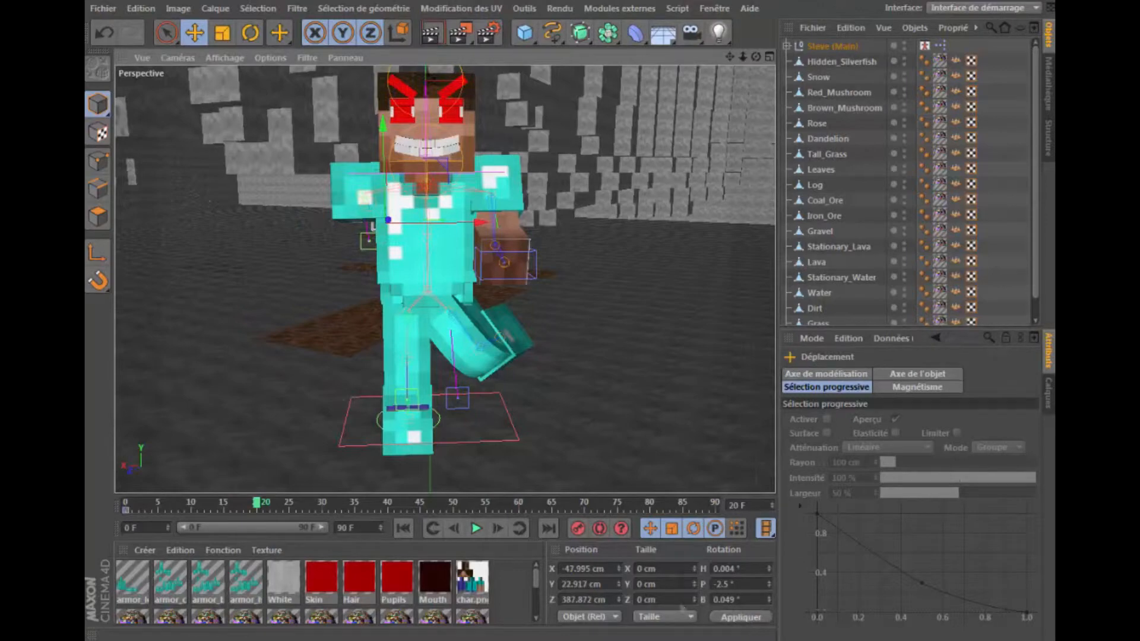
pyautogui.moveTo(265, 505); pyautogui.dragTo(126, 506)
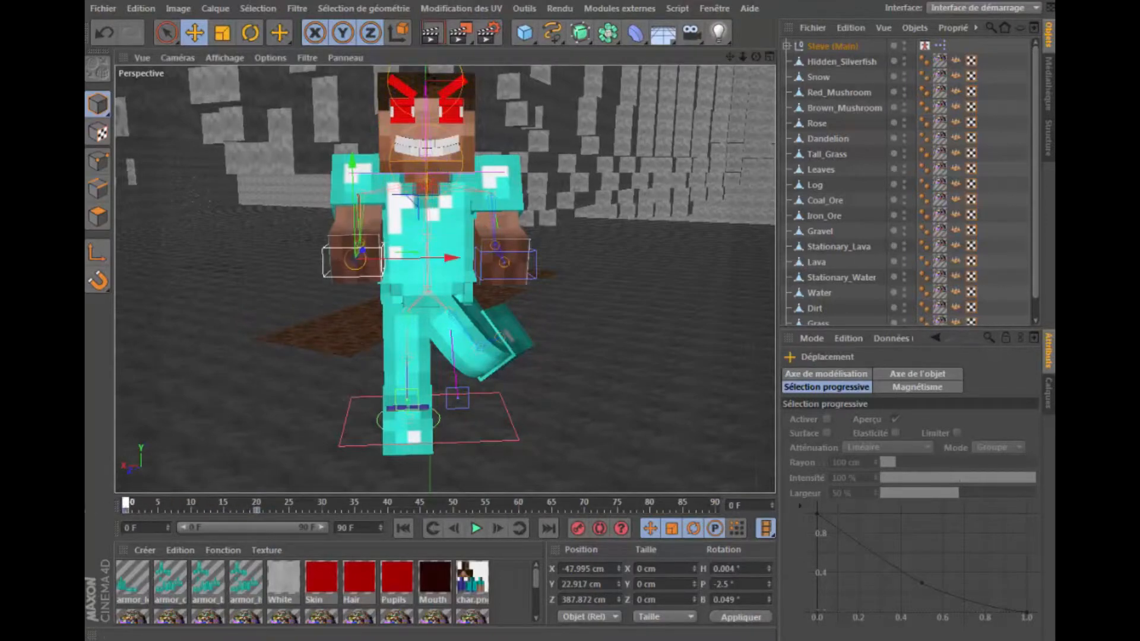
# Play back the right hand's motion, return to frame 0 and pick the left hand control in the rig's visual selector
pyautogui.click(475, 528)
pyautogui.moveTo(265, 505); pyautogui.dragTo(125, 506)
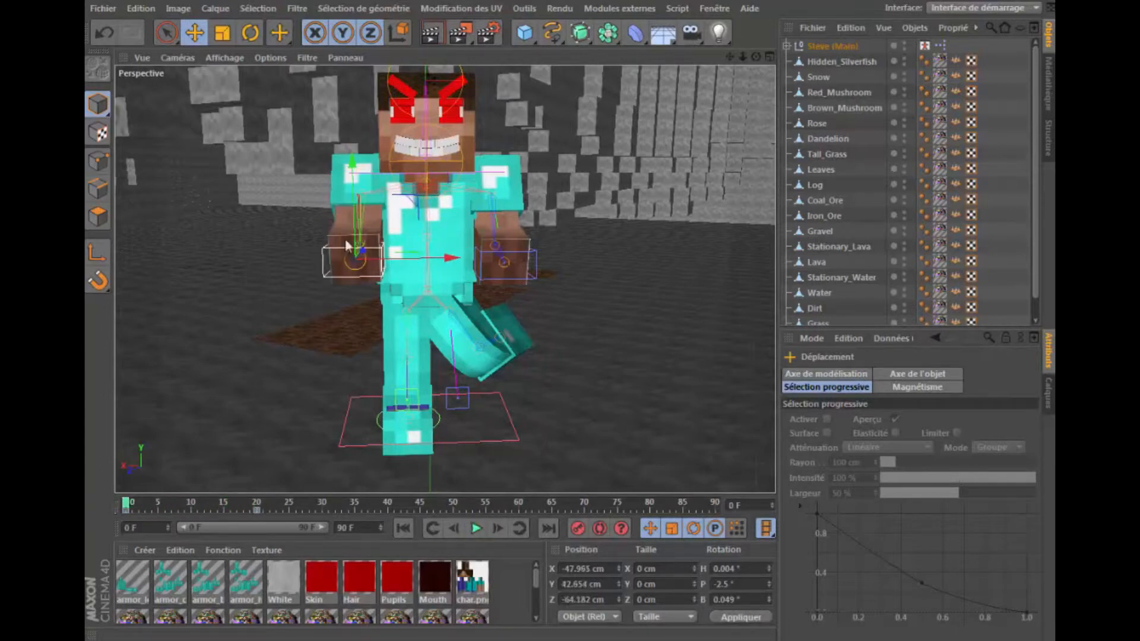
pyautogui.click(926, 46)
pyautogui.click(1016, 498)
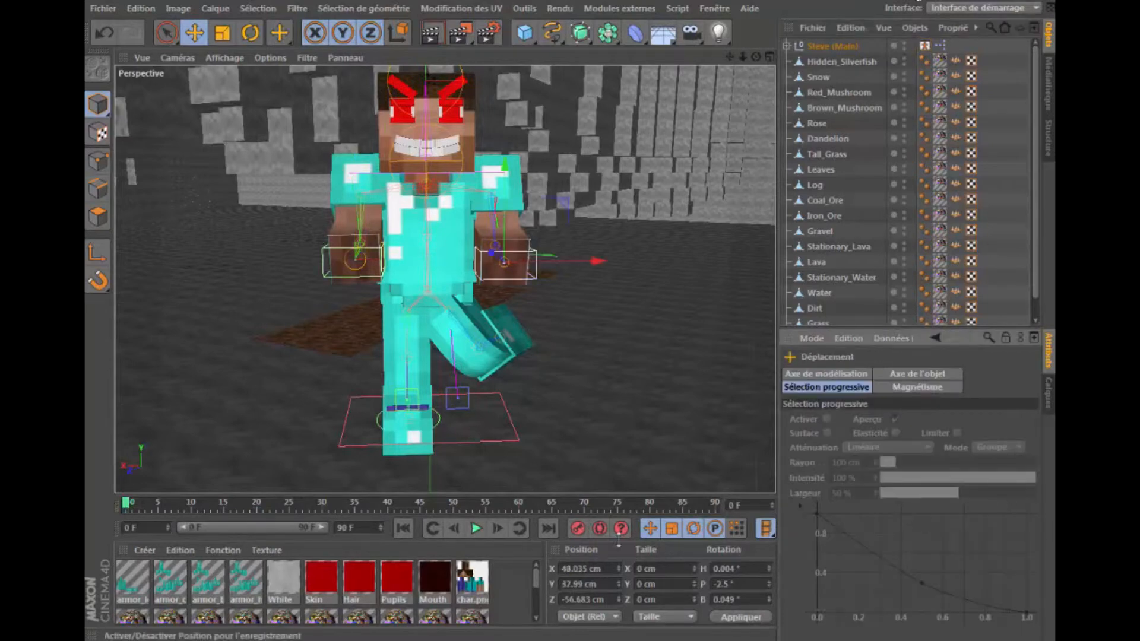
# Keyframe the left hand at frame 20 at about Y -10.2, Z 1047.6 cm and at frame 35 at about Y 52.7, Z -392.5 cm
pyautogui.click(257, 505)
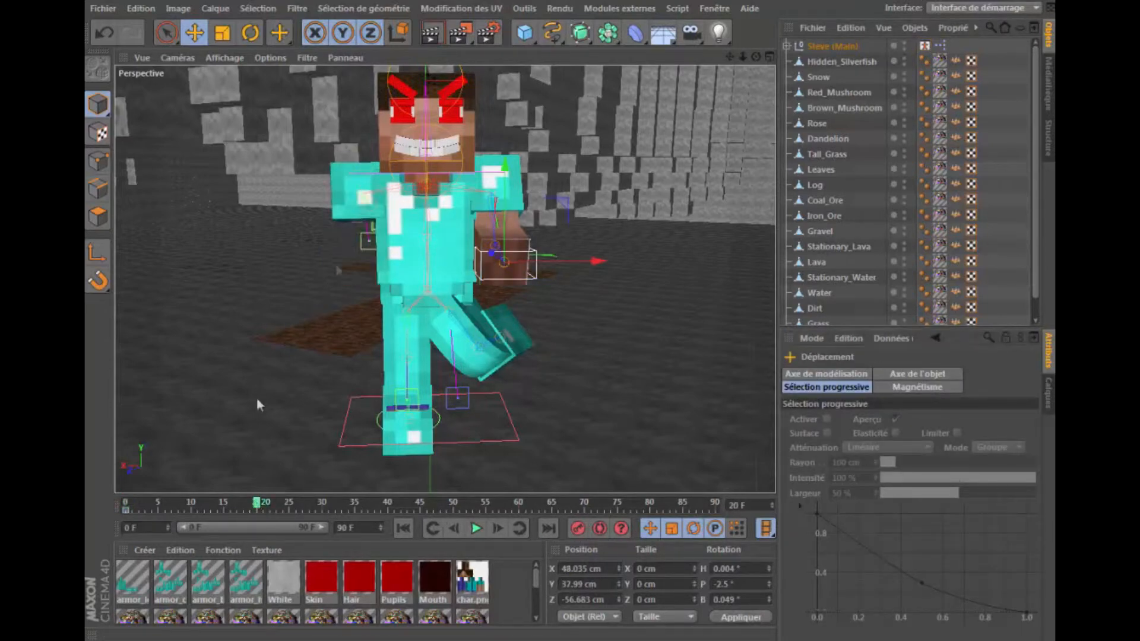
pyautogui.moveTo(500, 262); pyautogui.dragTo(301, 155)
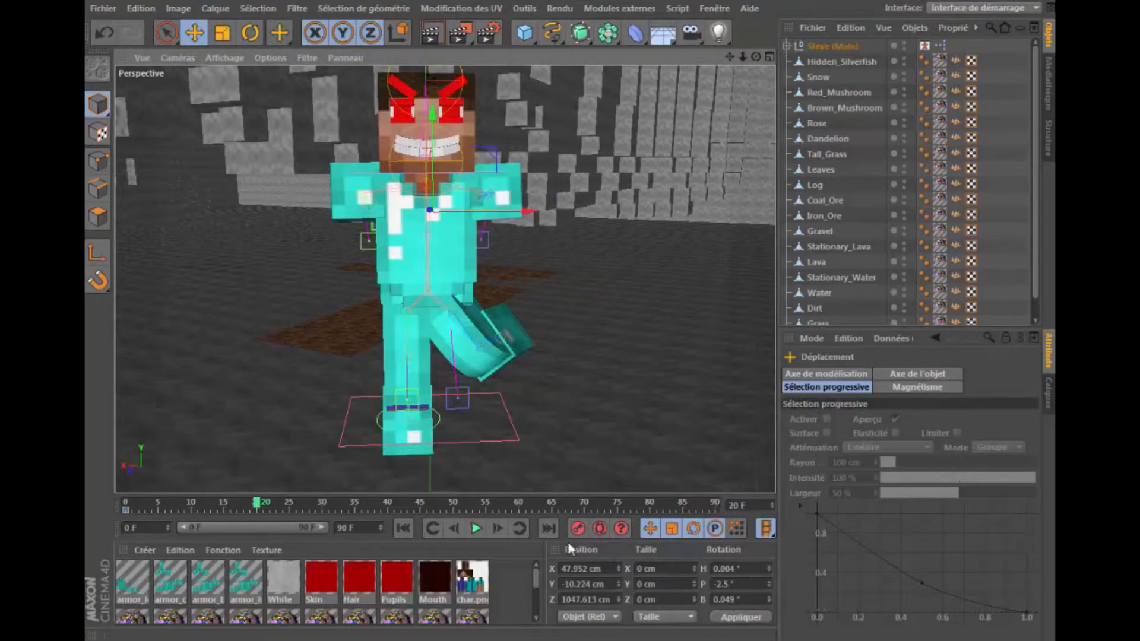
pyautogui.click(352, 506)
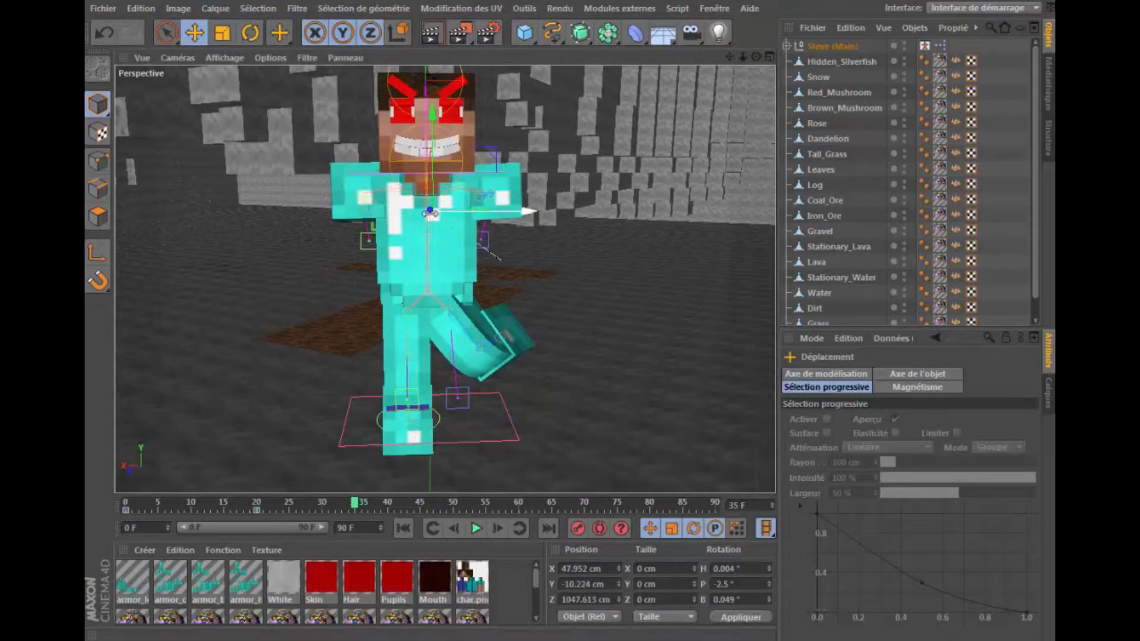
pyautogui.moveTo(430, 211); pyautogui.dragTo(849, 534)
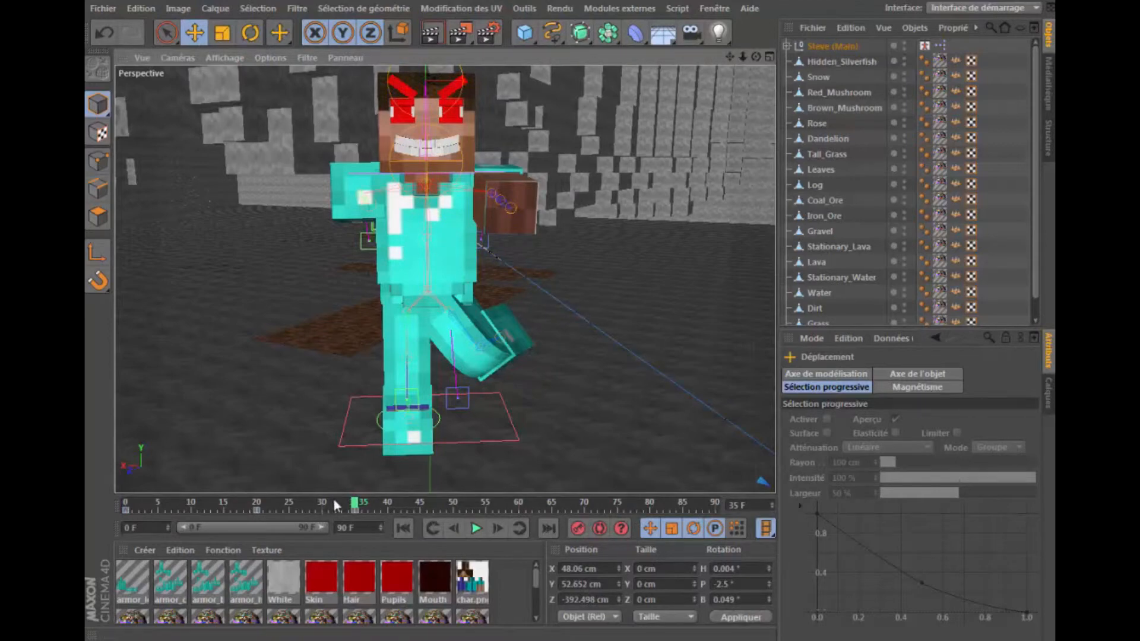
# Pick the right hand control, move it forward to about Y 57.7, Z -408.9 cm at frame 35 and record a keyframe
pyautogui.moveTo(354, 505); pyautogui.dragTo(257, 503)
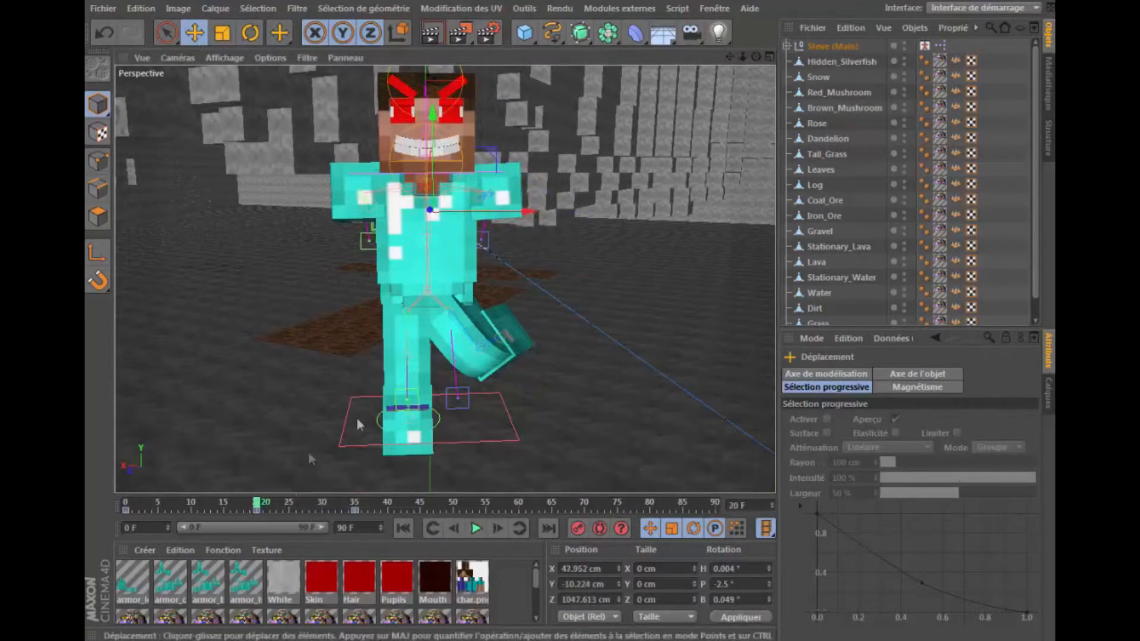
pyautogui.click(925, 47)
pyautogui.click(788, 486)
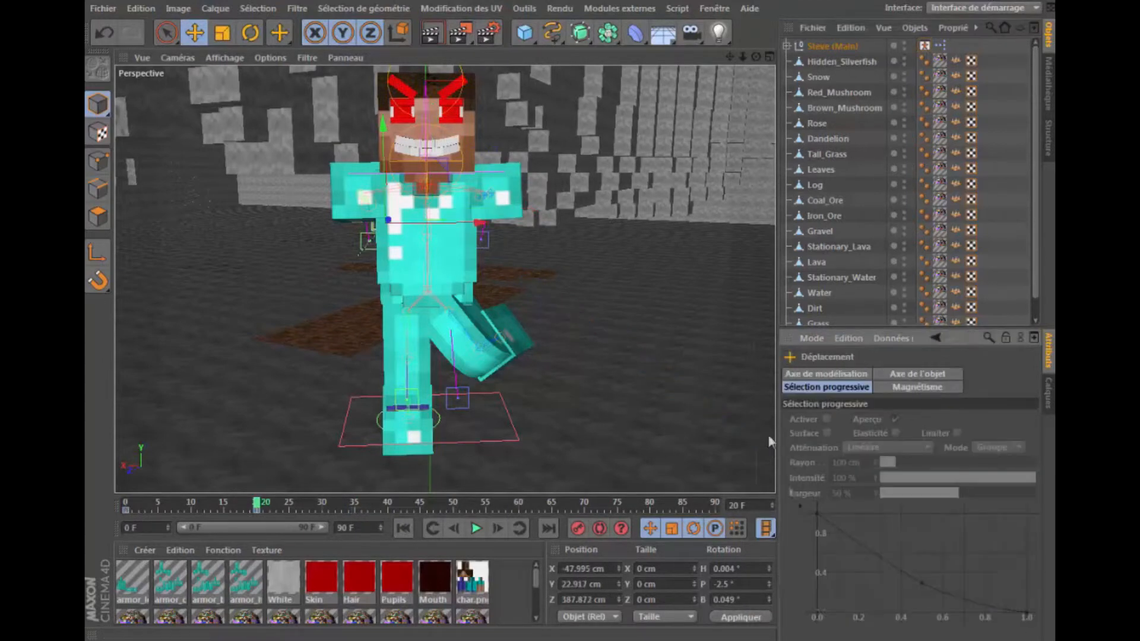
pyautogui.click(354, 506)
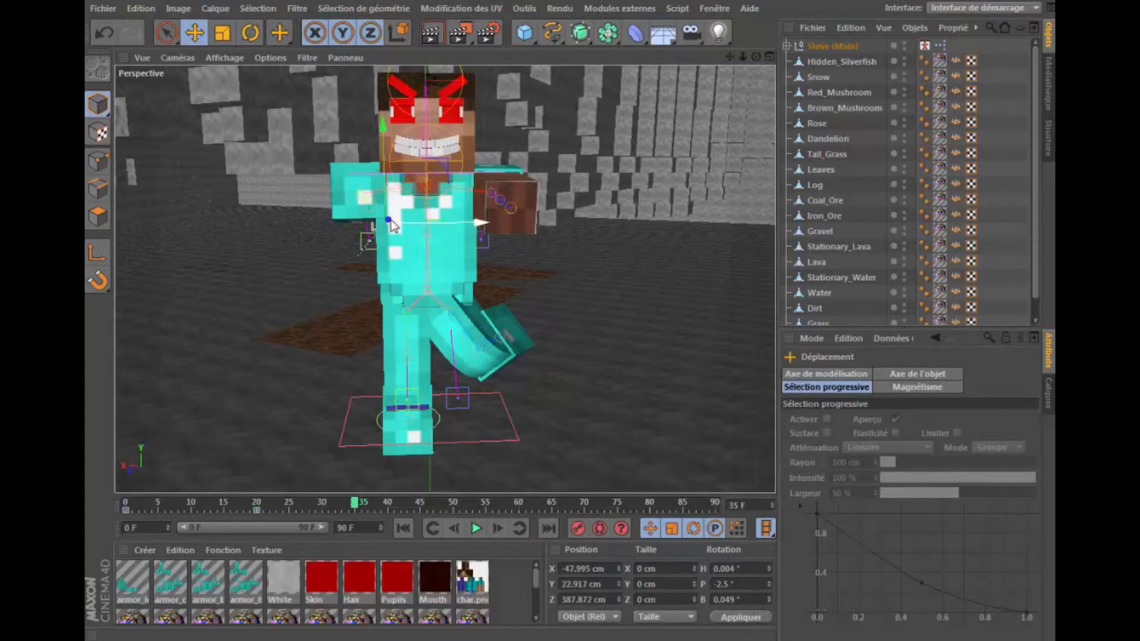
pyautogui.moveTo(392, 225); pyautogui.dragTo(356, 273)
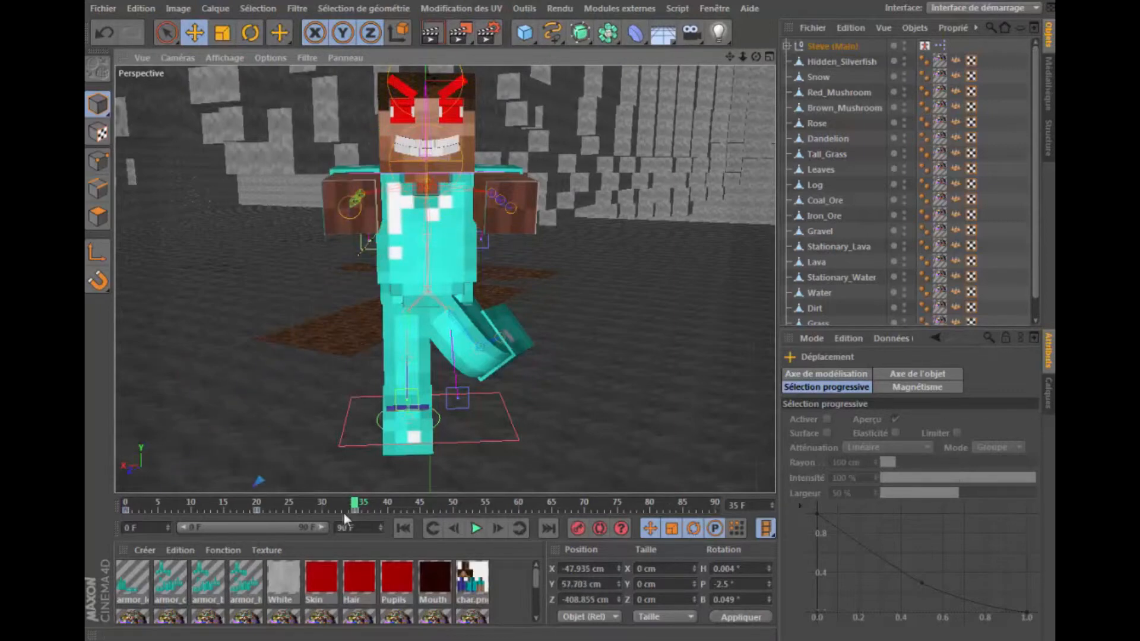
# Play the arm animation from frame 0 to check both hands' motion, and stop playback
pyautogui.click(125, 505)
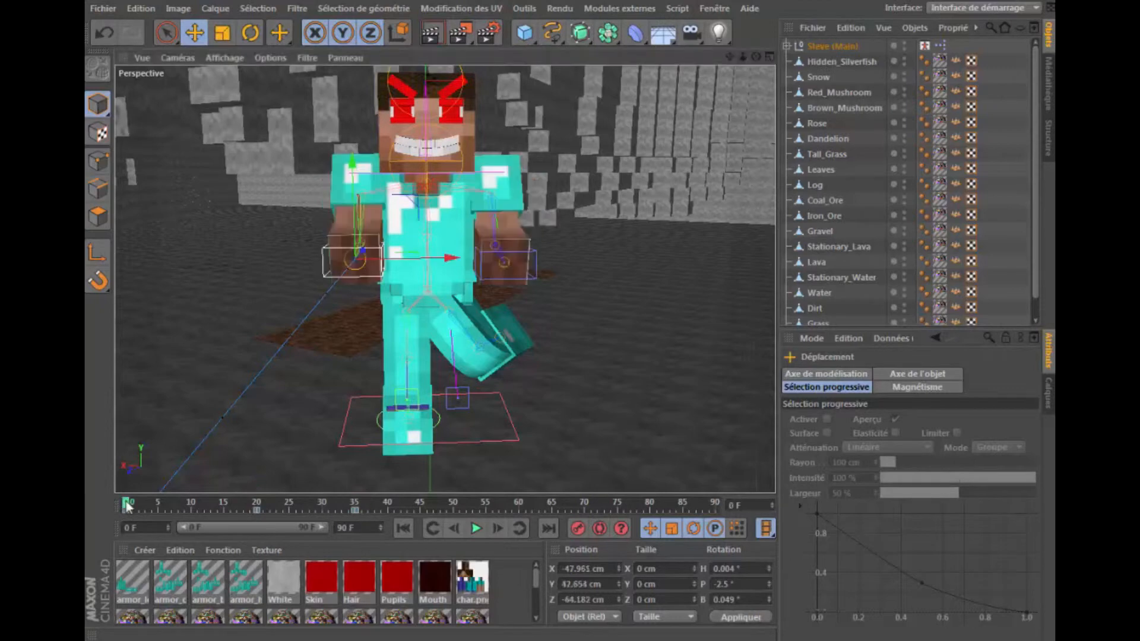
pyautogui.click(476, 529)
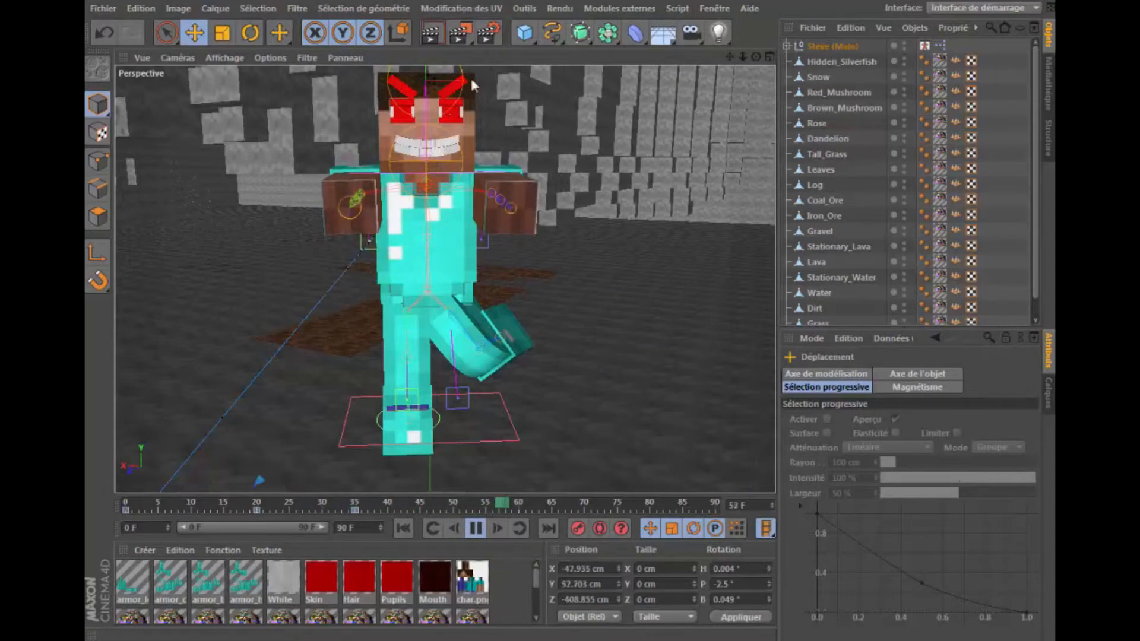
pyautogui.click(476, 528)
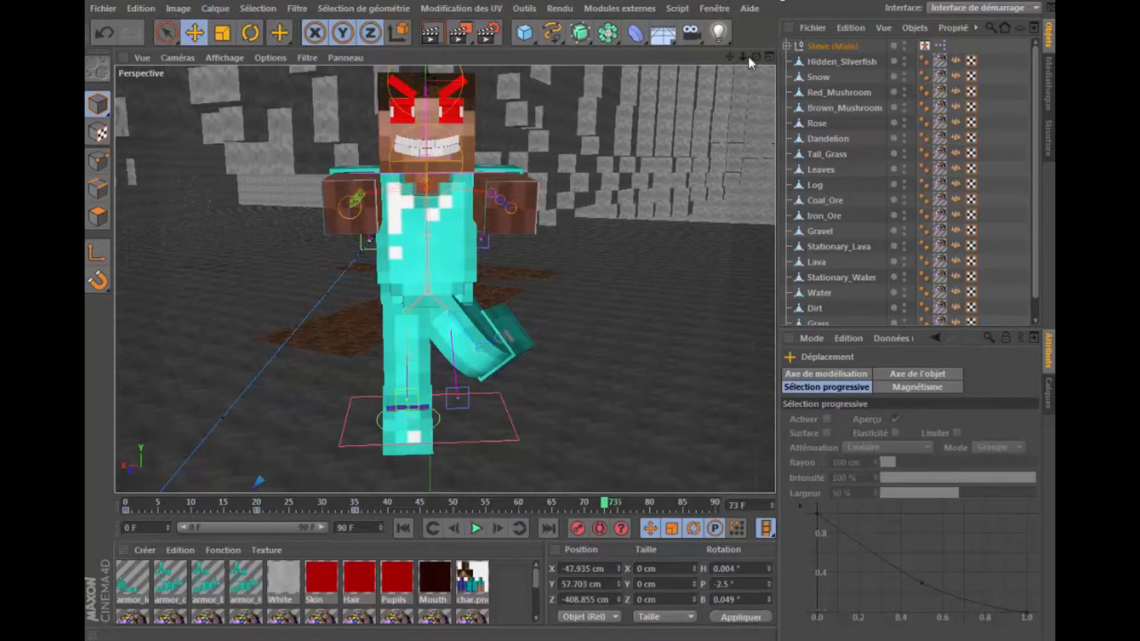
# Add a physical sky (Créer le ciel) above the forest terrain, enable its atmosphere and clouds, and open the atmosphere settings
pyautogui.moveTo(743, 56); pyautogui.dragTo(606, 59)
pyautogui.moveTo(730, 56); pyautogui.dragTo(594, 56)
pyautogui.moveTo(740, 60); pyautogui.dragTo(733, 1)
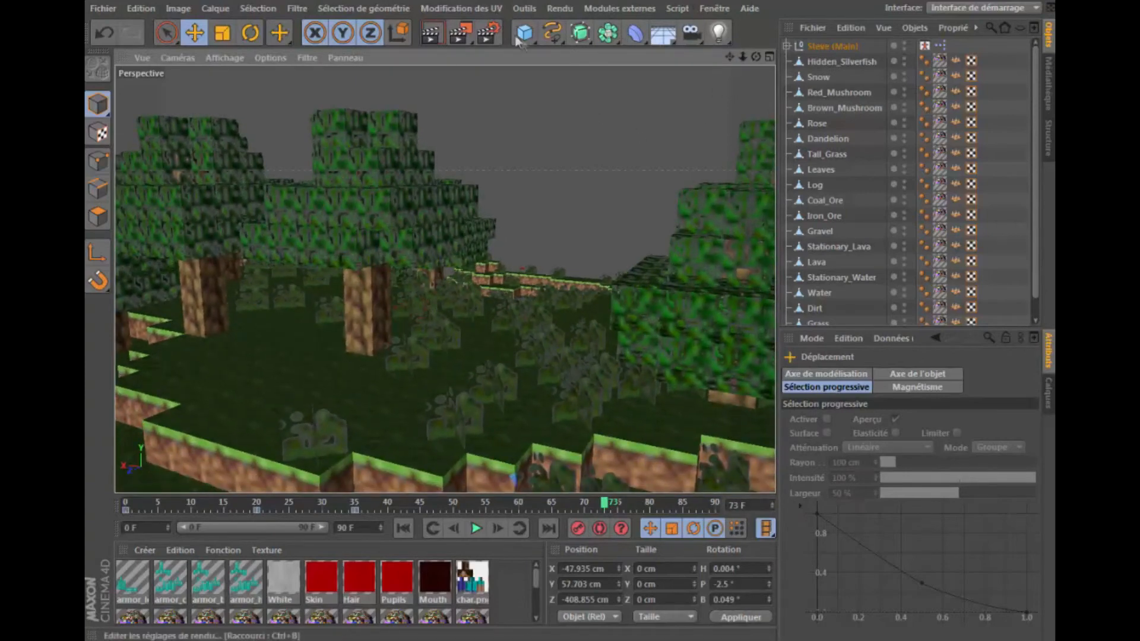
pyautogui.click(668, 36)
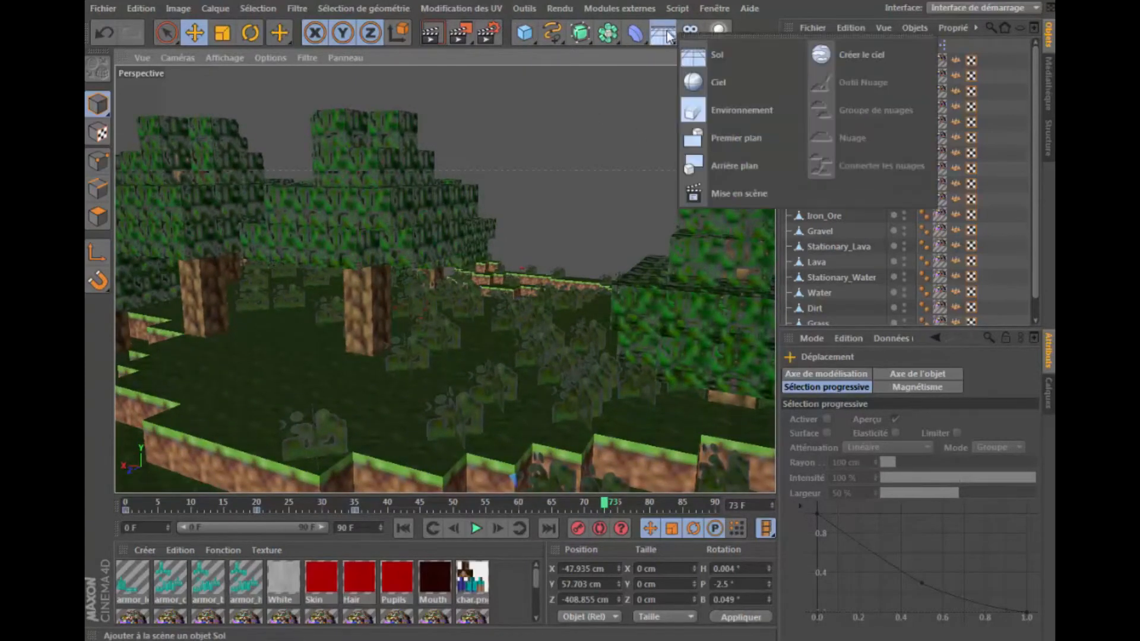
pyautogui.click(845, 44)
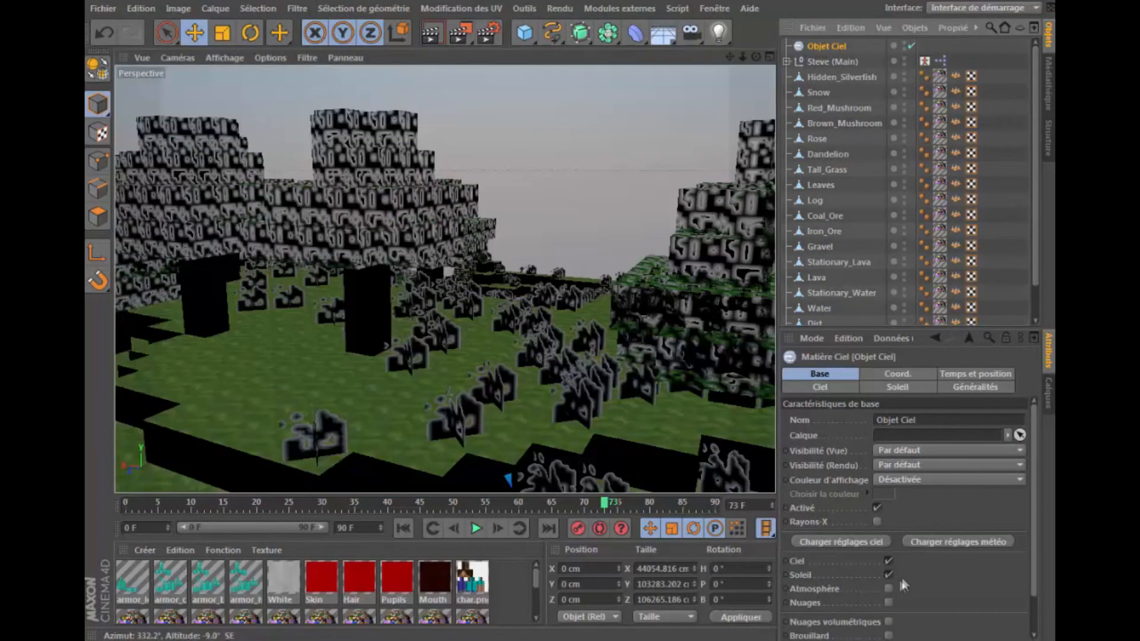
pyautogui.click(889, 589)
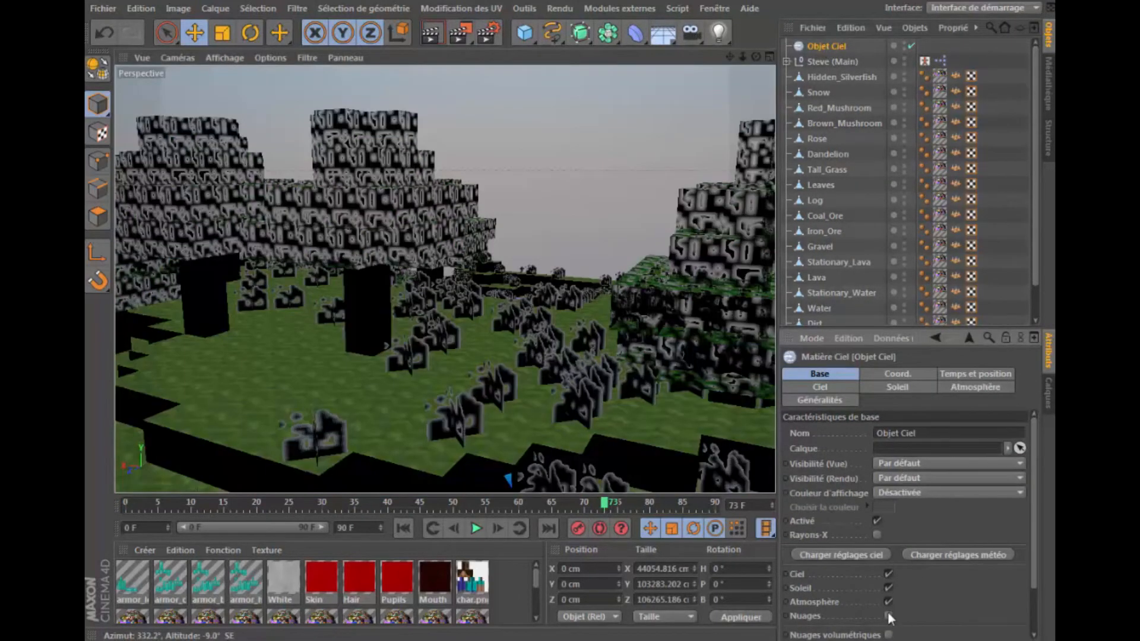
pyautogui.click(964, 375)
pyautogui.click(966, 387)
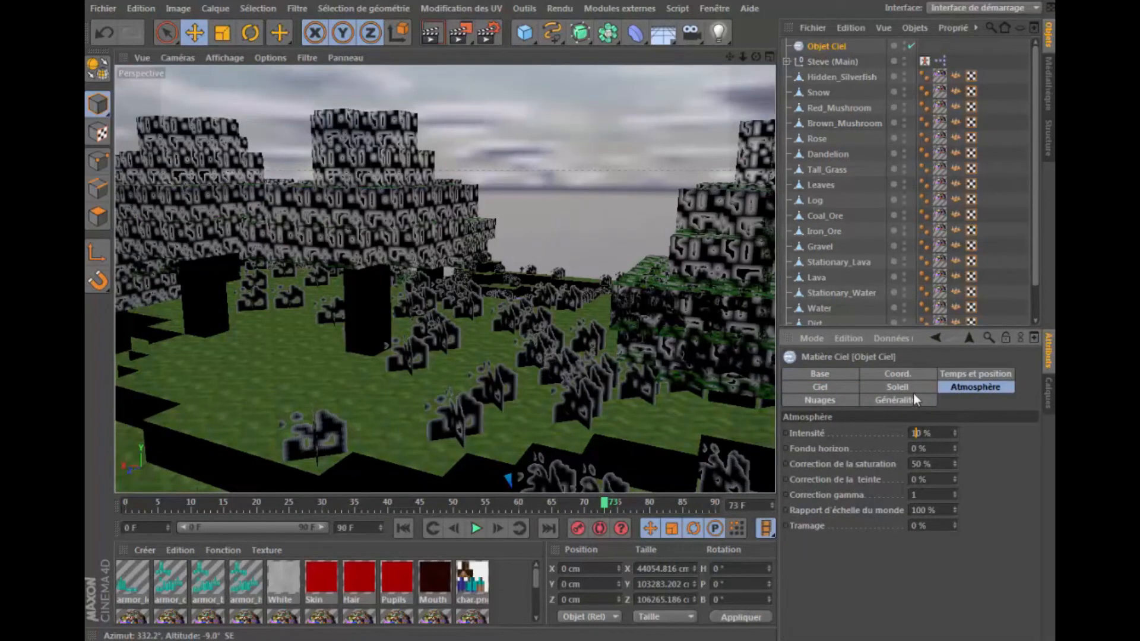
# Set the sky's time to 11:00 and its date to October 2014, and render the view
pyautogui.click(971, 374)
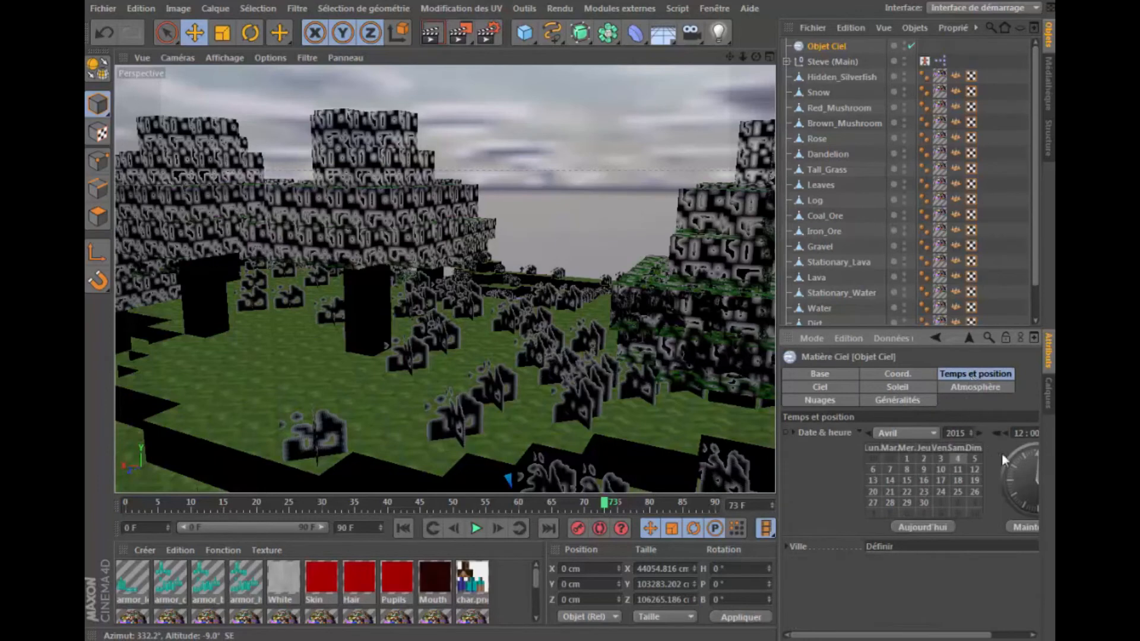
pyautogui.click(994, 433)
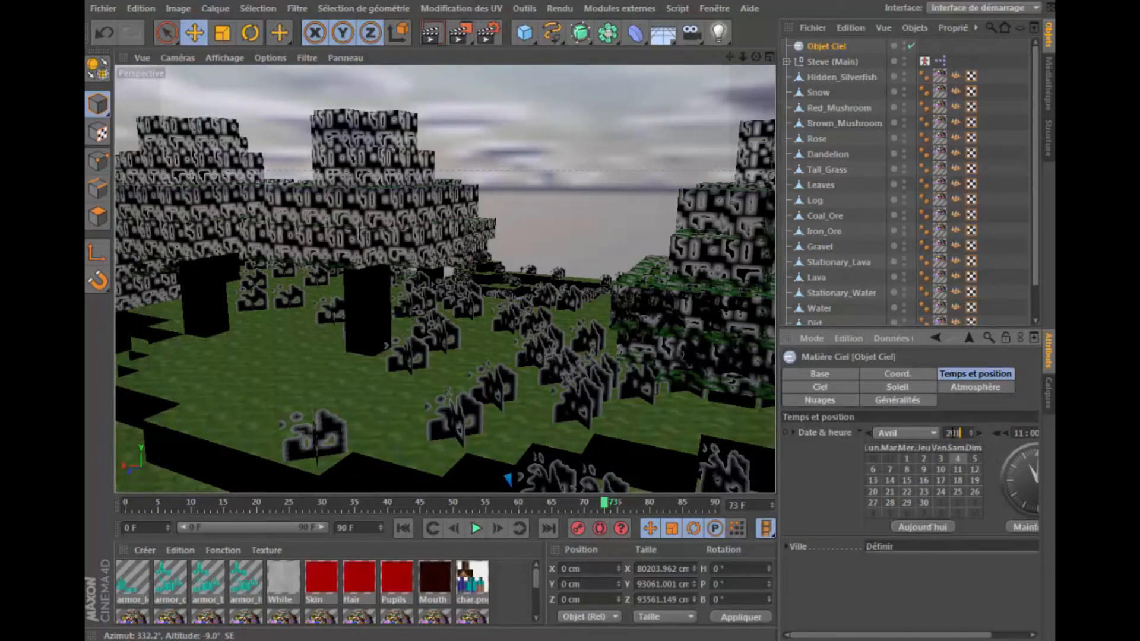
pyautogui.write('4')
pyautogui.click(924, 431)
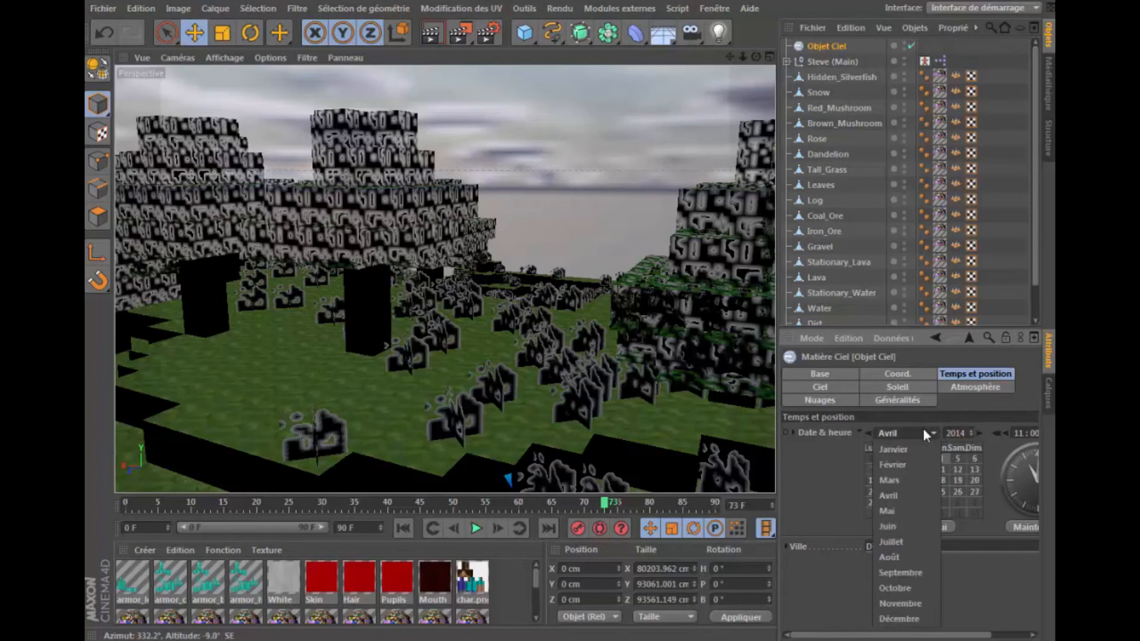
pyautogui.click(903, 464)
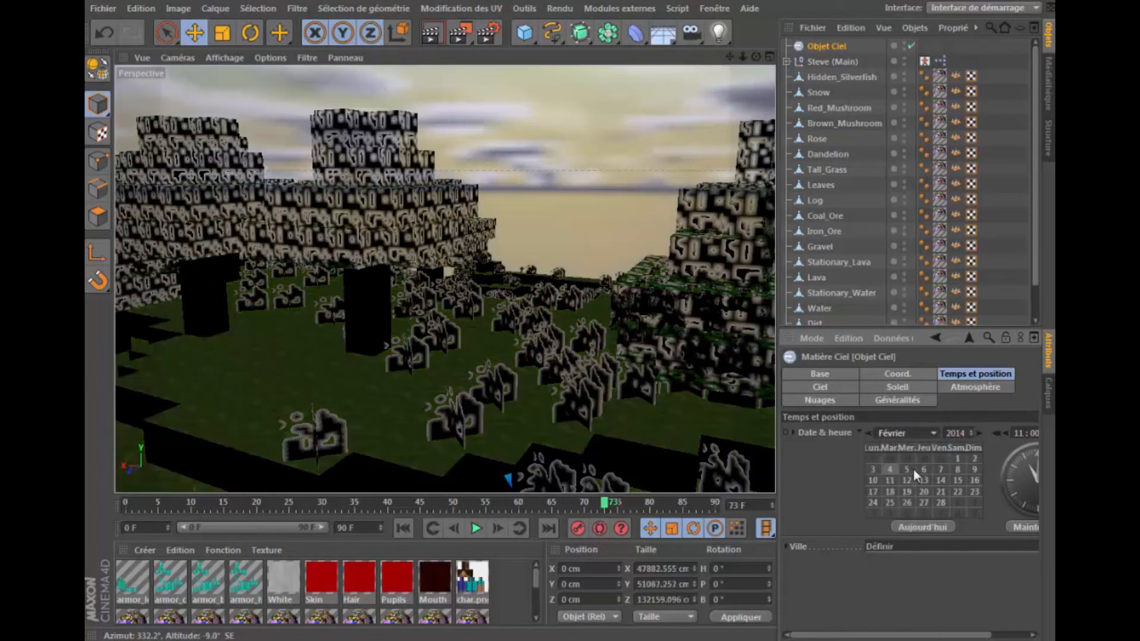
pyautogui.click(905, 433)
pyautogui.click(896, 588)
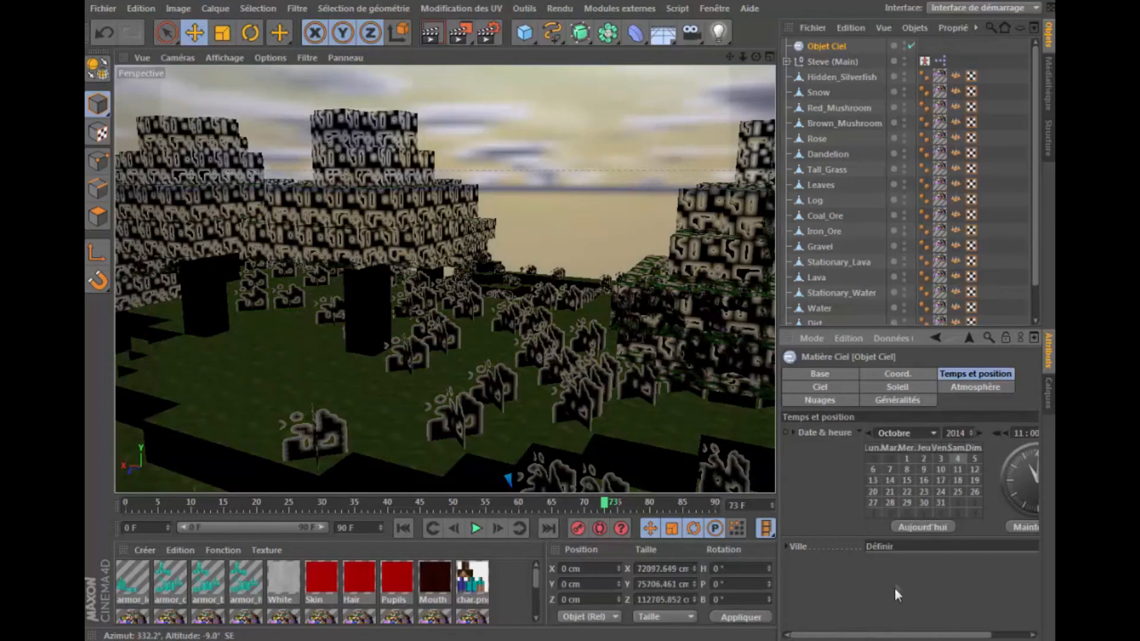
pyautogui.click(442, 36)
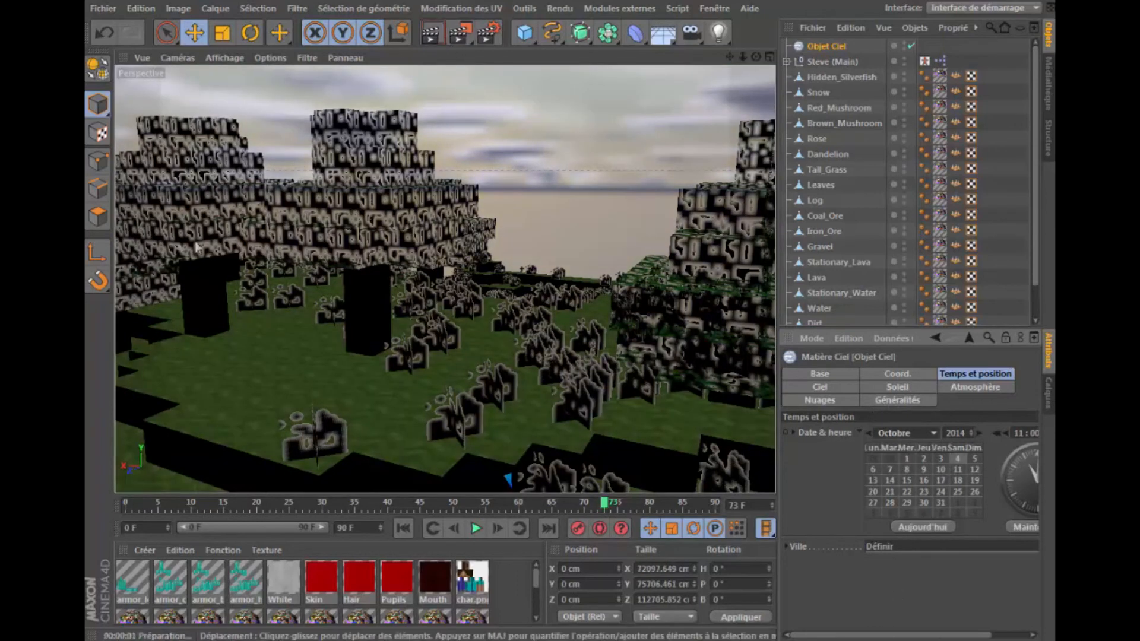